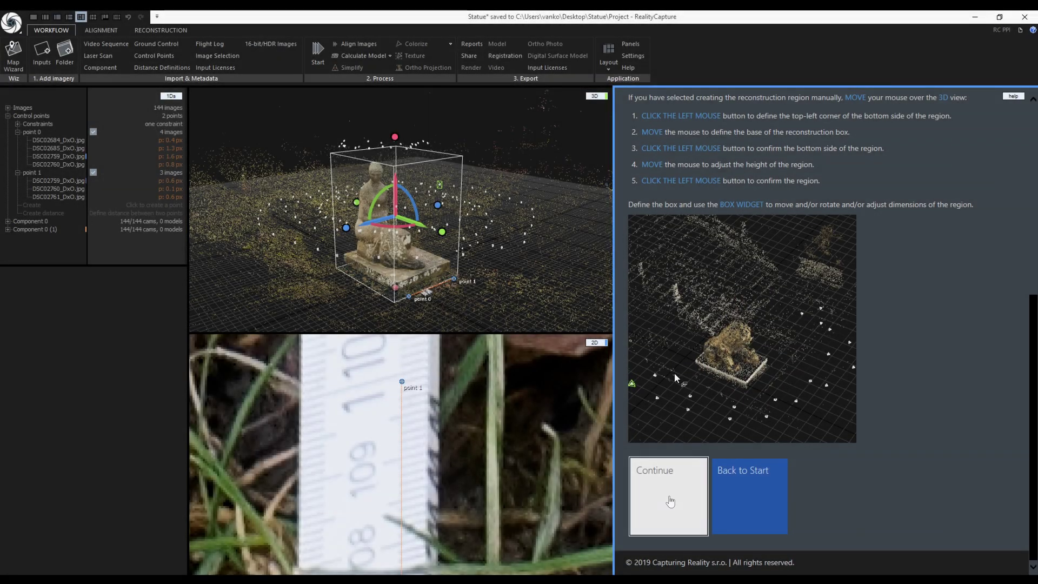
# Advance the guide to Compute a Model, preview the Calculate Model quality levels, then show Reconstruction tools
pyautogui.click(669, 496)
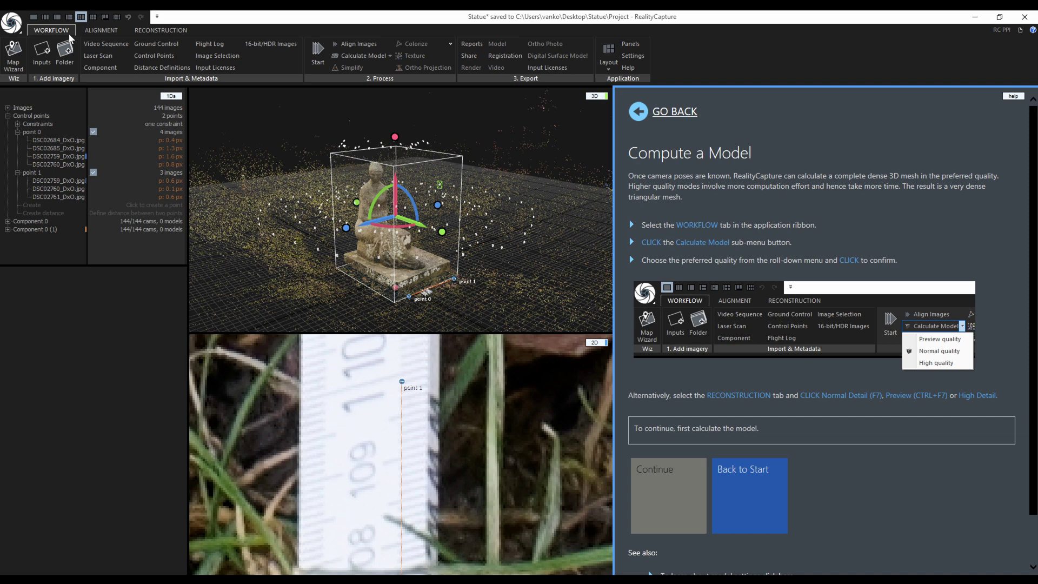
pyautogui.click(390, 57)
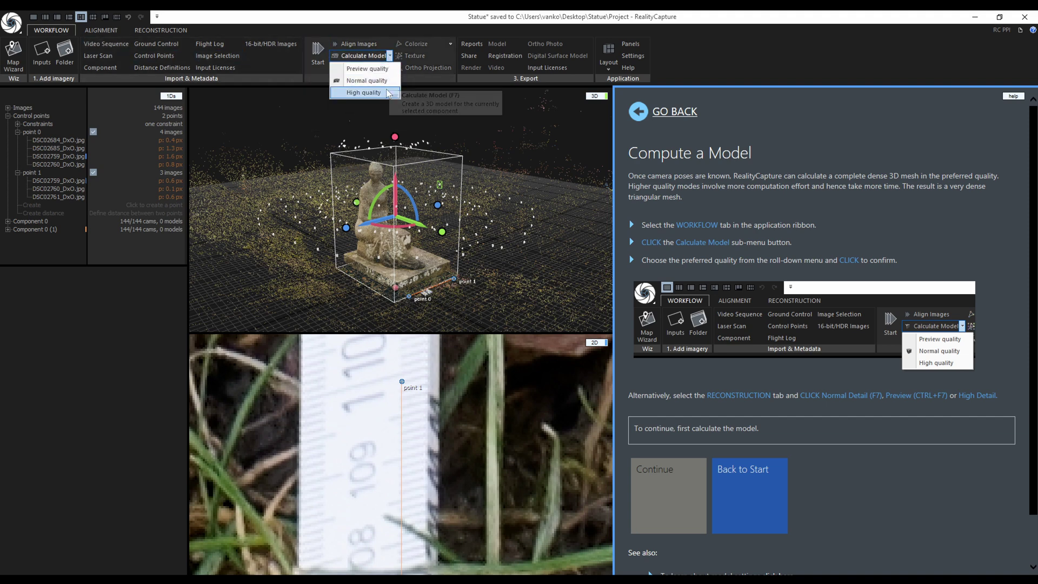
pyautogui.click(390, 57)
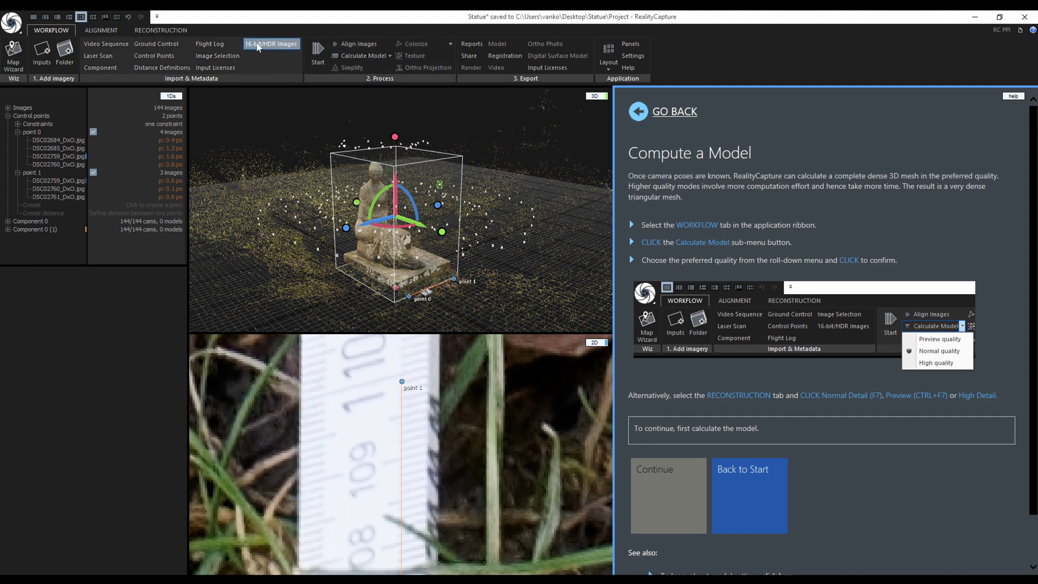
pyautogui.click(177, 27)
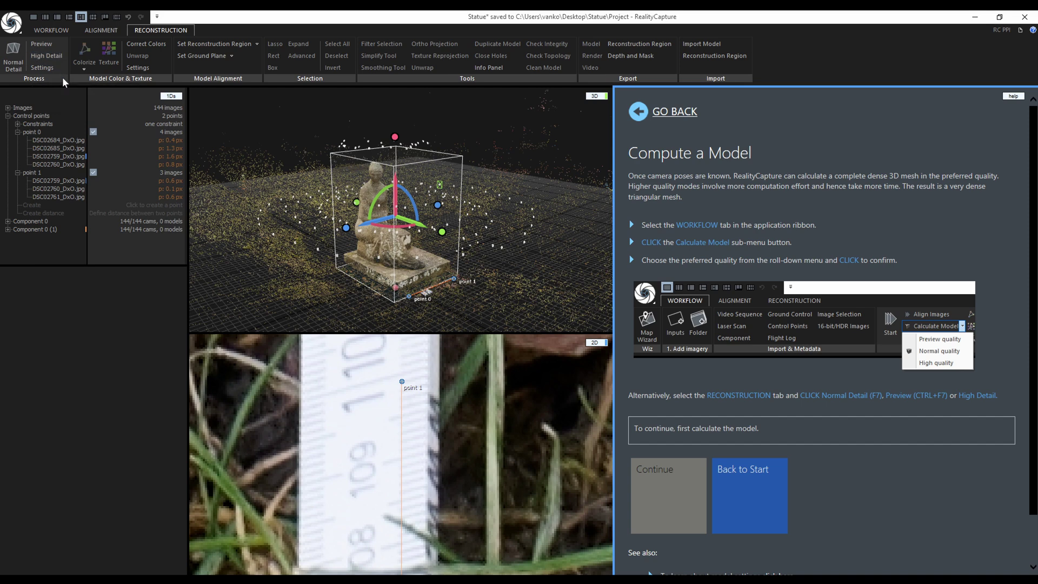
# Review the depth map settings, including GPU selection and Preview/Normal downscale, leaving them unchanged
pyautogui.click(46, 69)
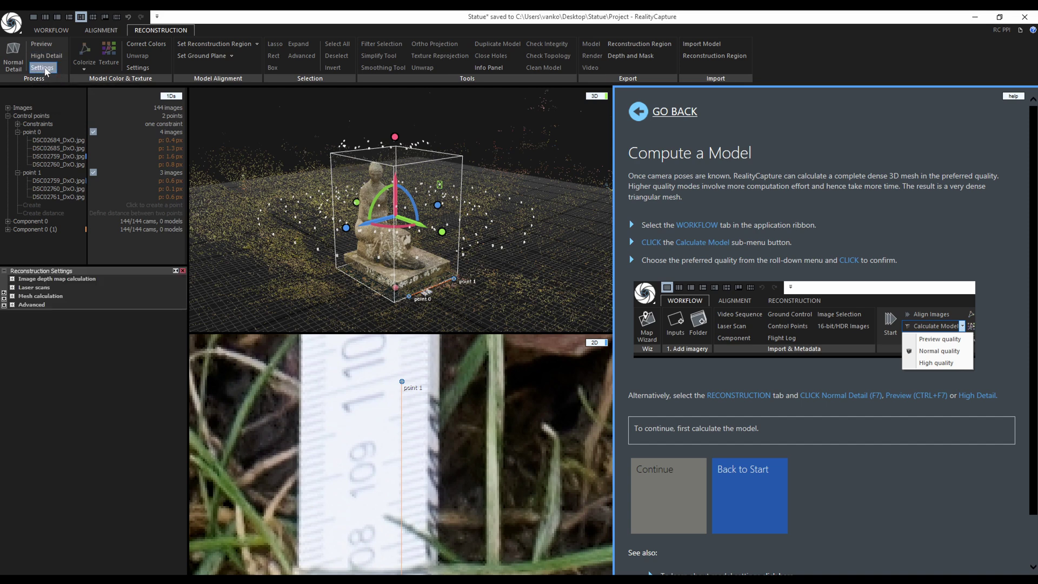
pyautogui.click(13, 279)
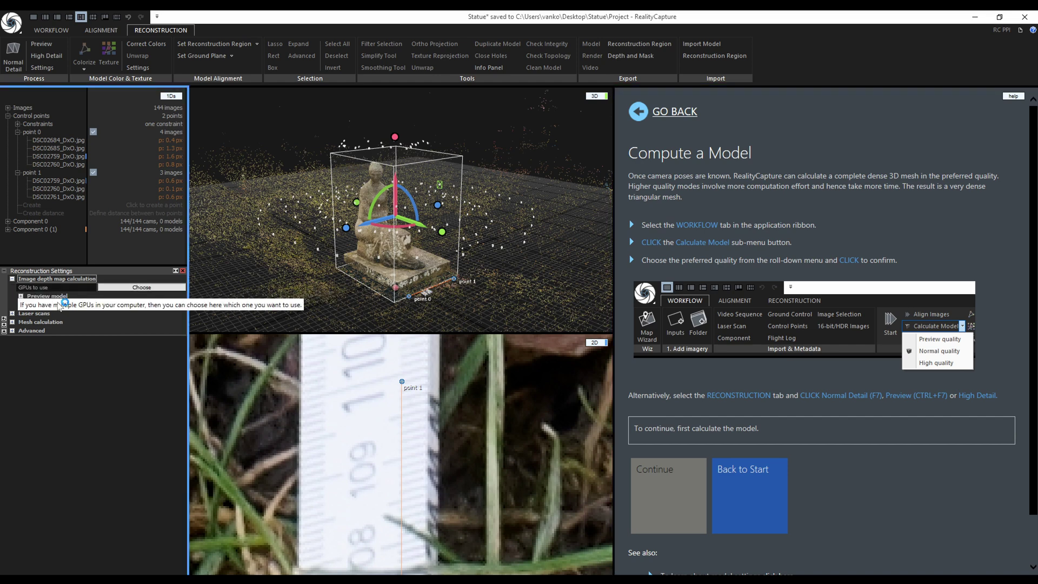
pyautogui.click(172, 287)
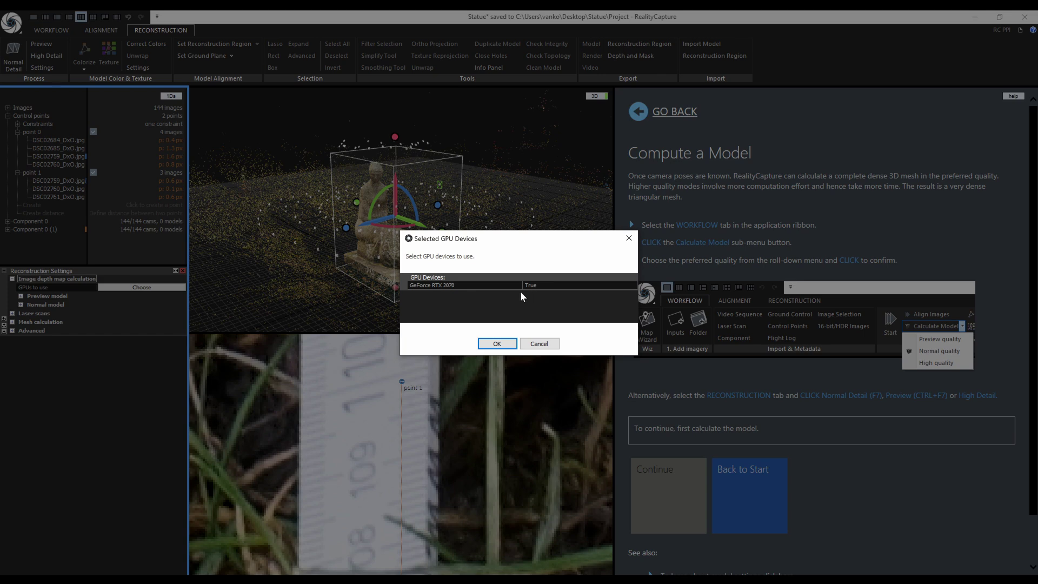
pyautogui.click(504, 344)
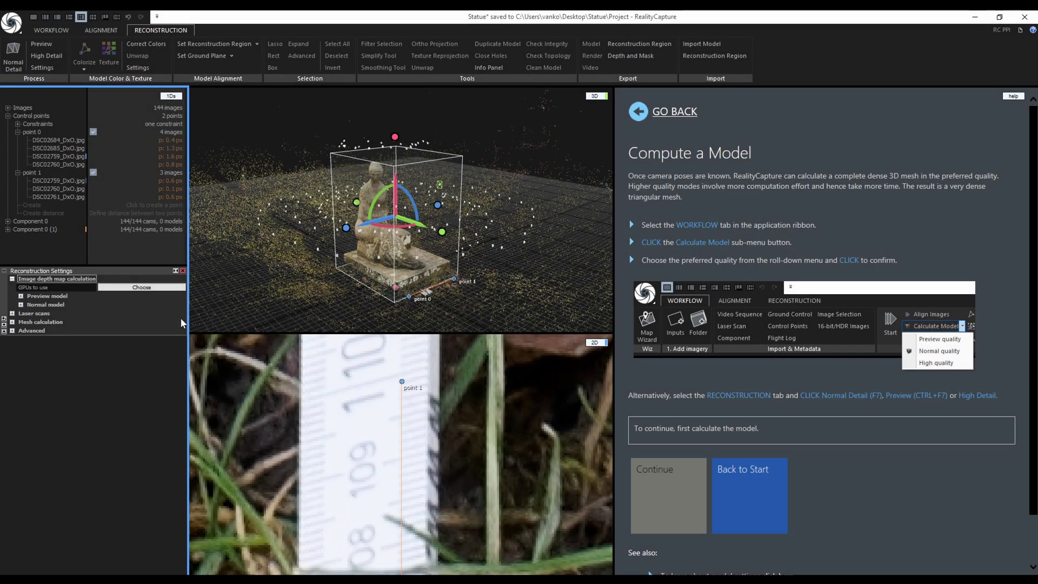
pyautogui.click(22, 297)
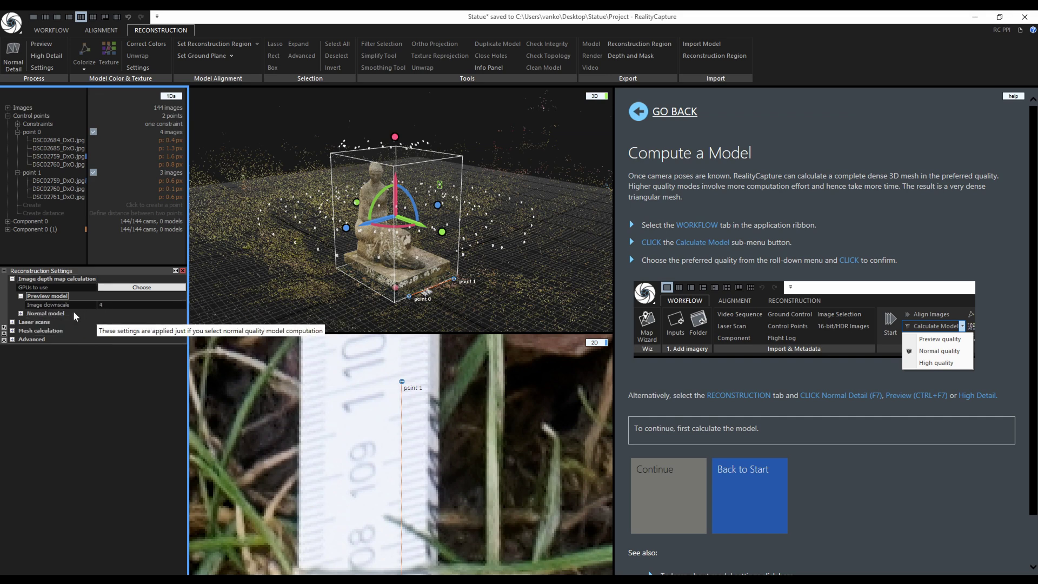
pyautogui.click(21, 313)
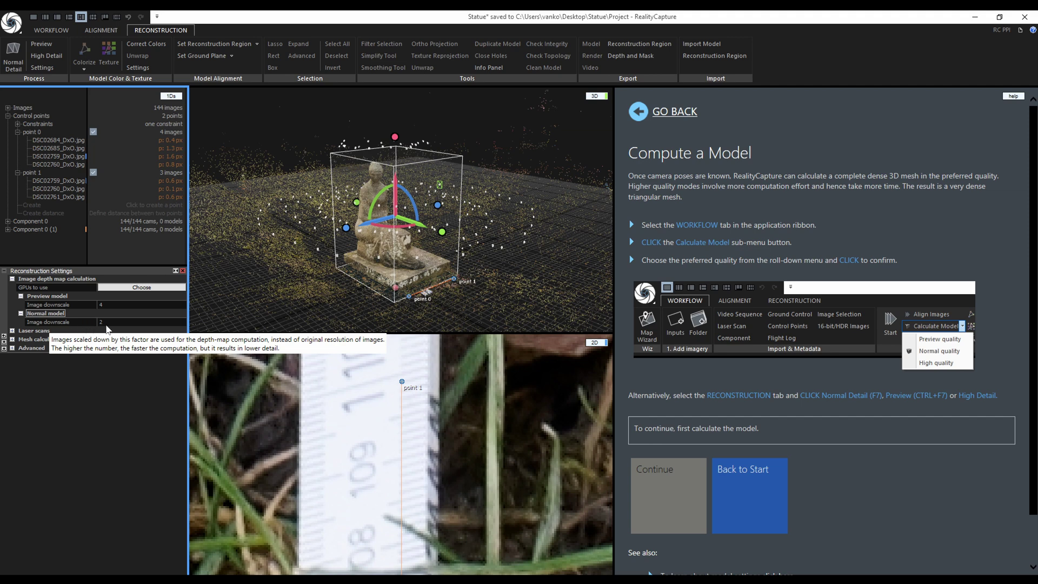
pyautogui.click(21, 313)
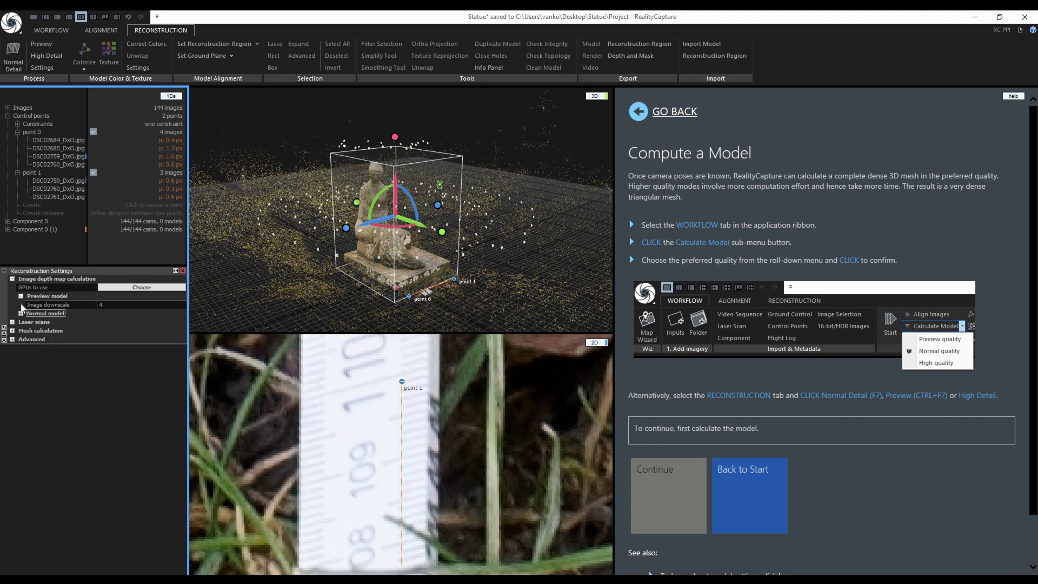
pyautogui.click(21, 296)
pyautogui.click(12, 279)
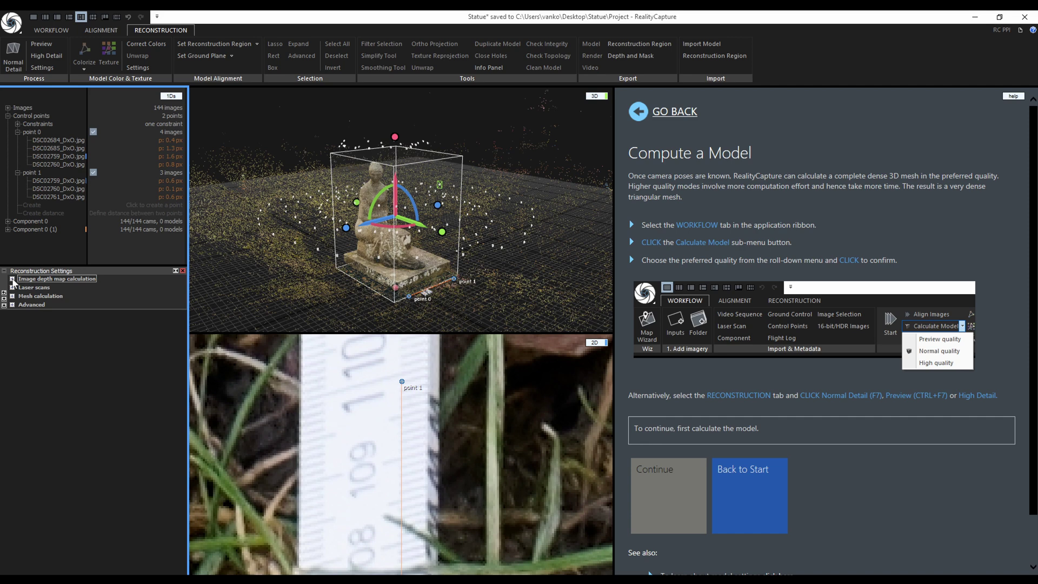
# Review the laser scan, Preview/Normal/High mesh and advanced mesh settings without changing values
pyautogui.click(12, 288)
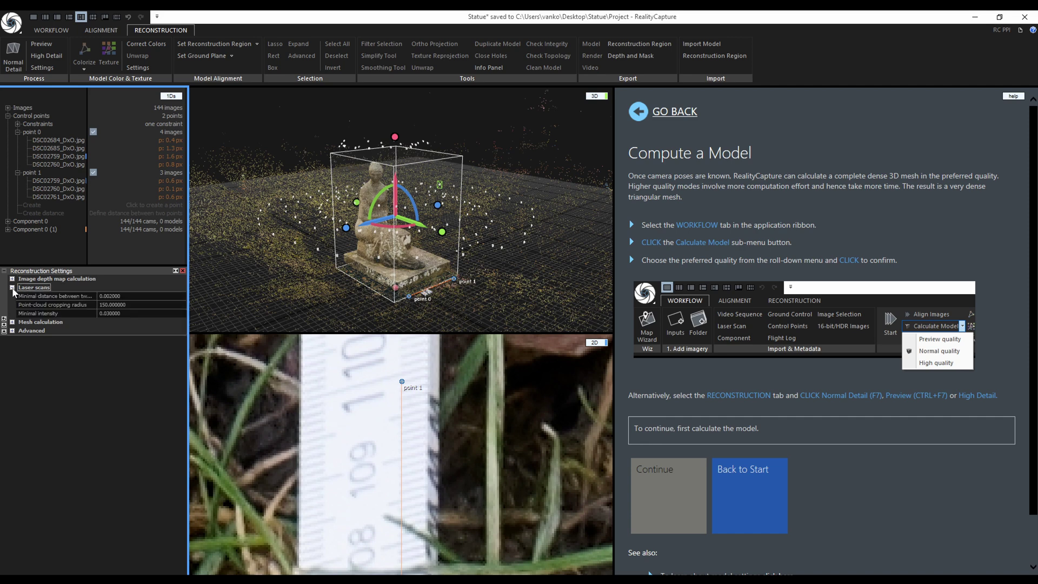
pyautogui.click(12, 289)
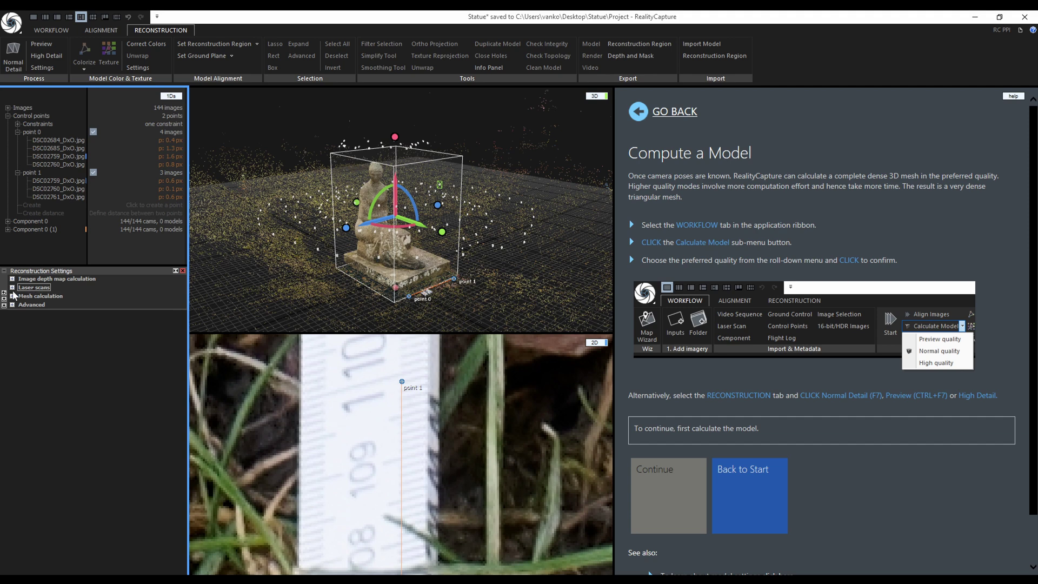
pyautogui.click(11, 296)
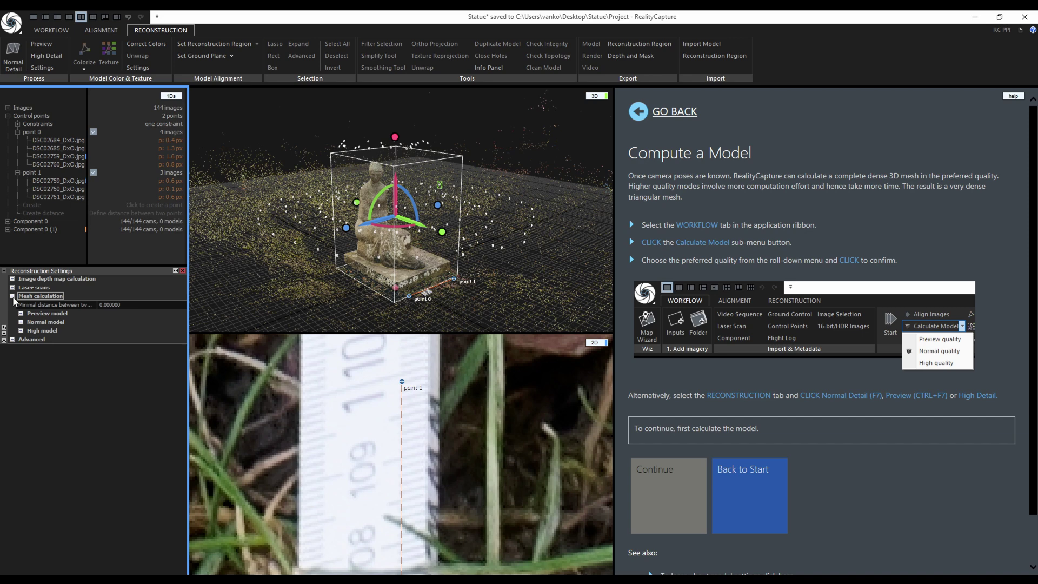
pyautogui.click(22, 315)
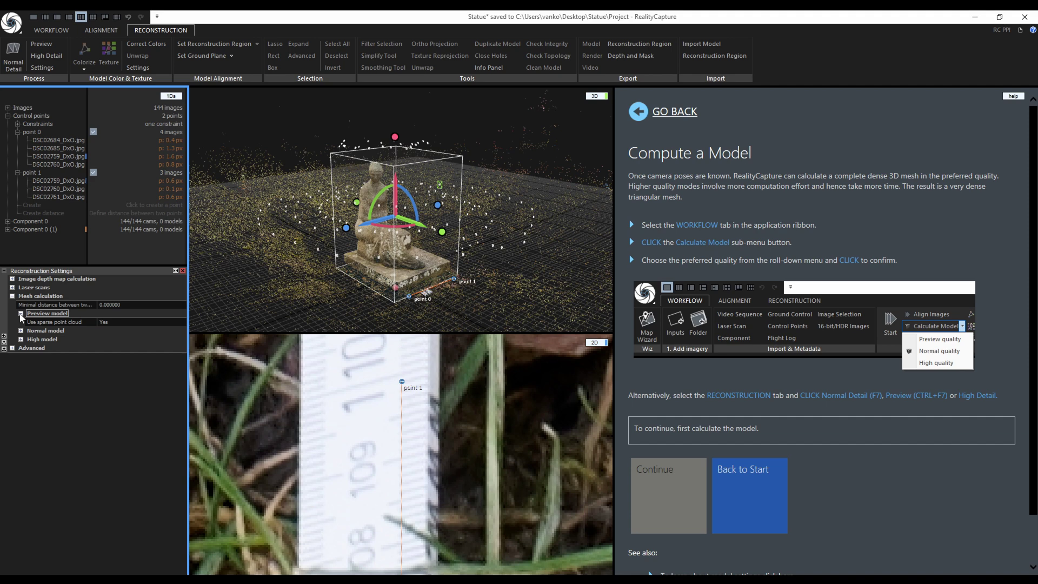
pyautogui.click(21, 331)
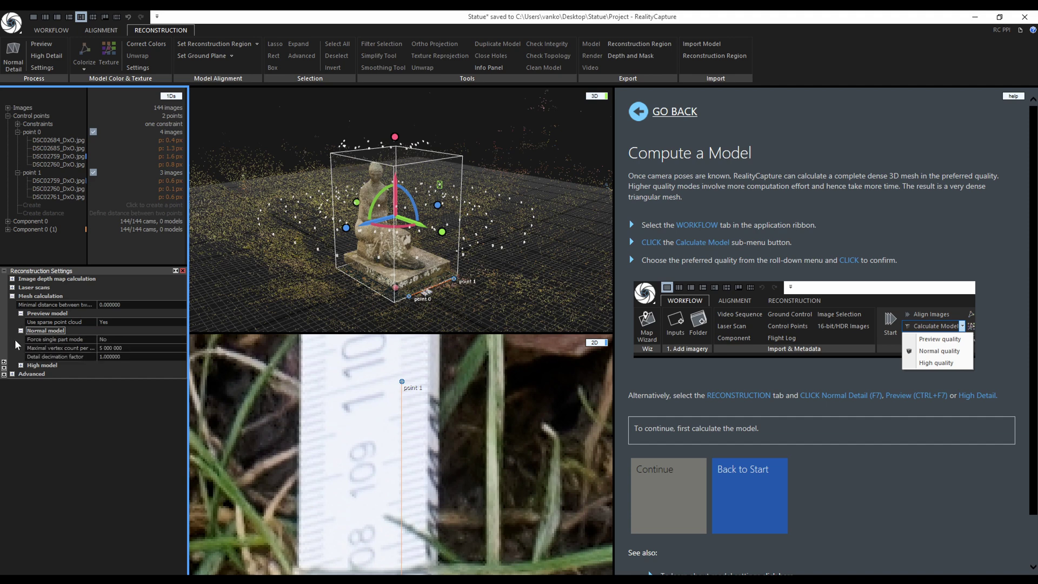
pyautogui.click(21, 366)
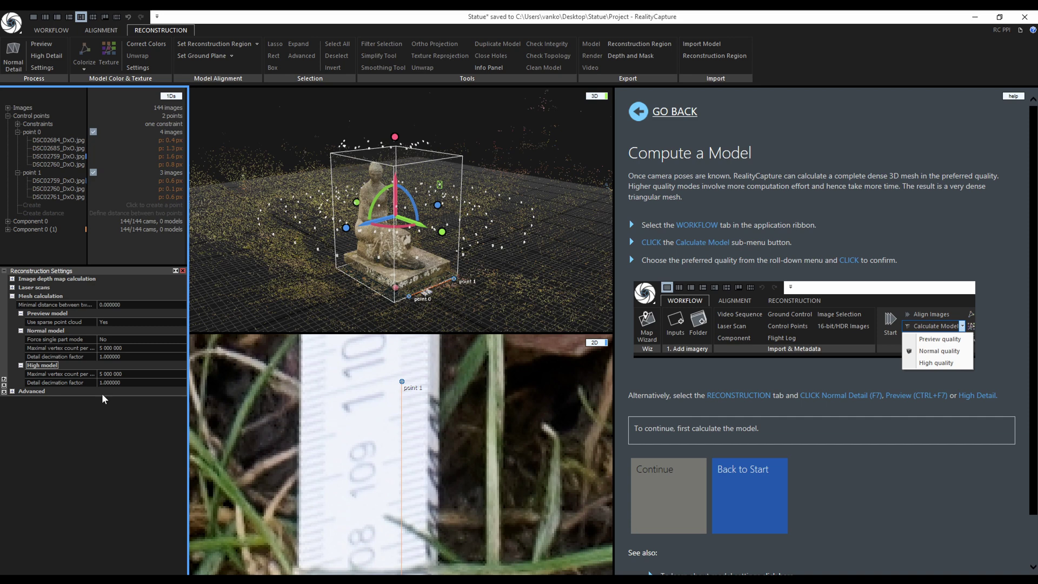
pyautogui.click(12, 392)
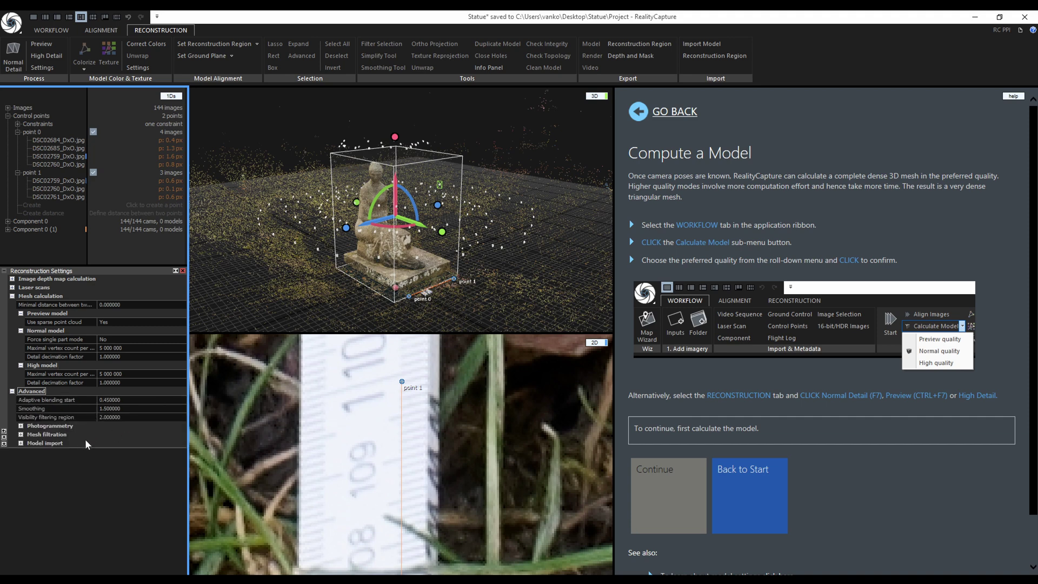
pyautogui.click(12, 392)
# Close Reconstruction Settings and compute the statue mesh at Normal Detail
pyautogui.click(11, 296)
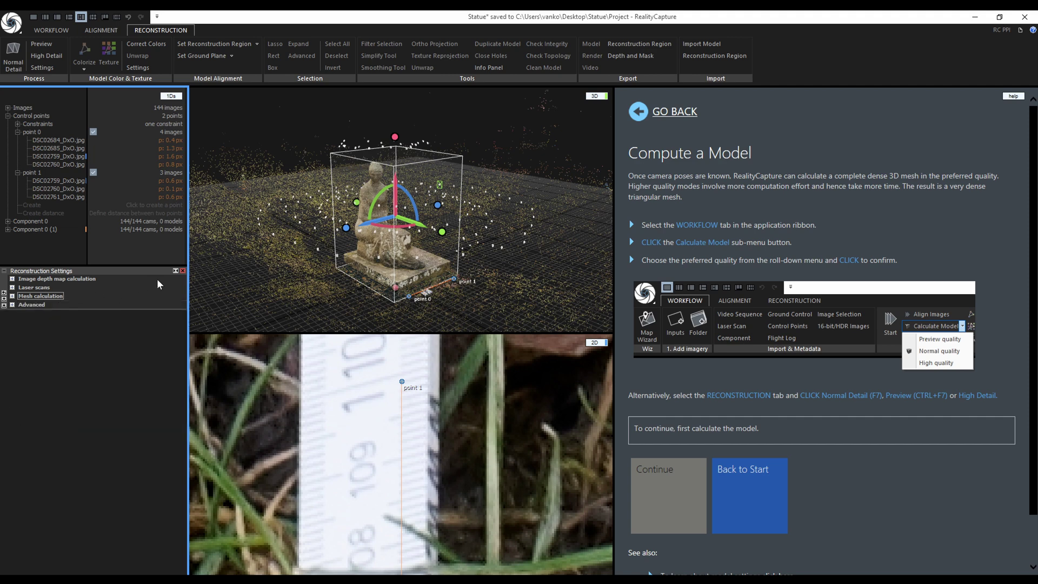
pyautogui.click(184, 271)
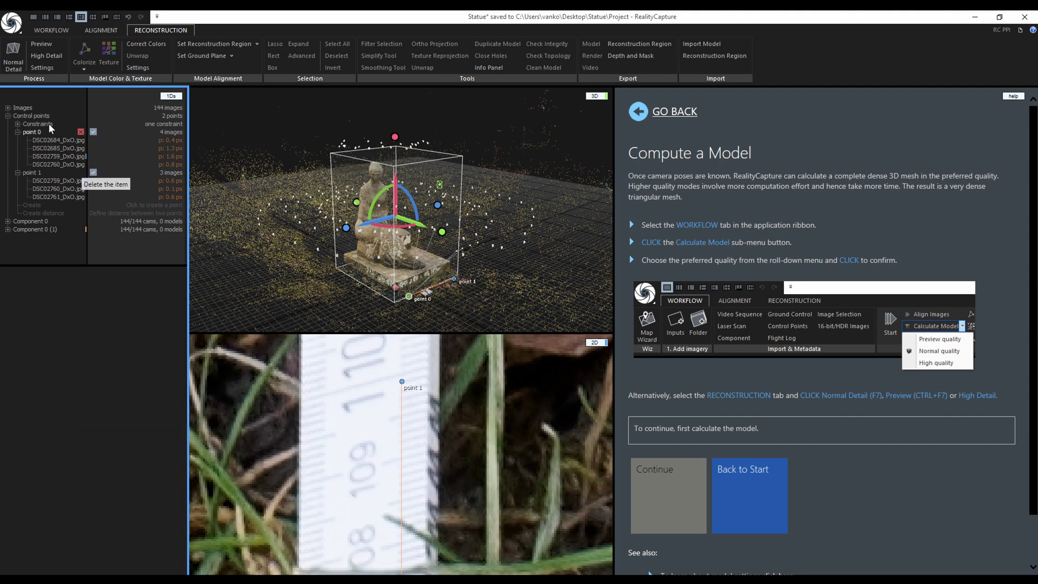
pyautogui.click(13, 57)
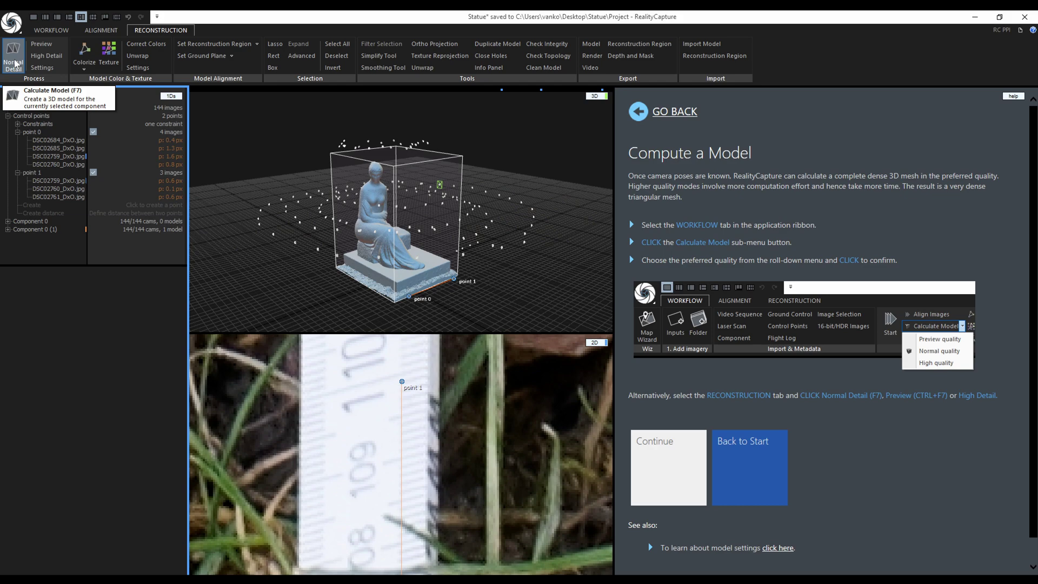
pyautogui.click(11, 23)
pyautogui.click(55, 103)
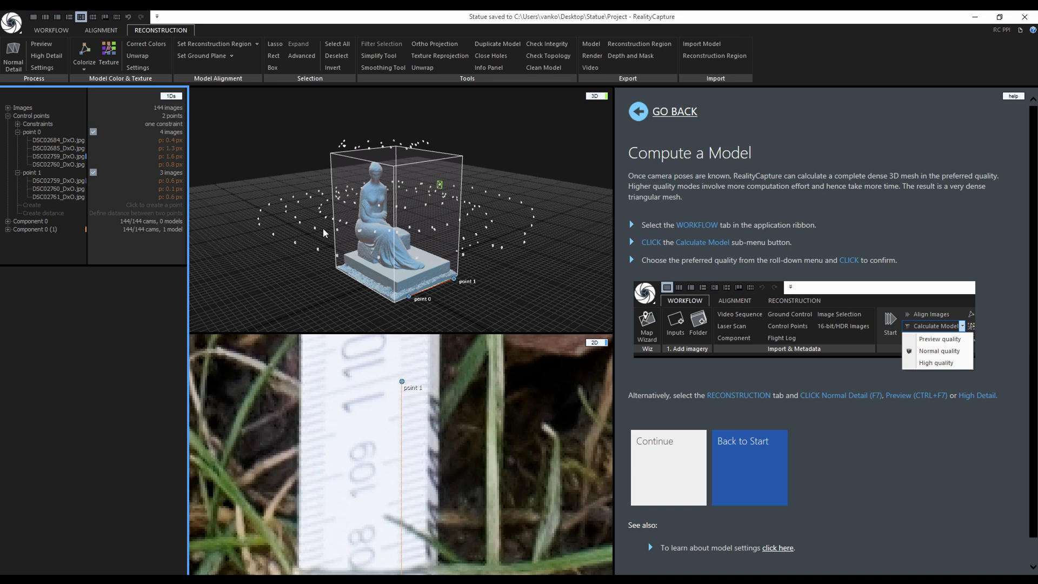
# Use a two-pane layout with Help on the right, then orbit and zoom around the mesh
pyautogui.click(46, 18)
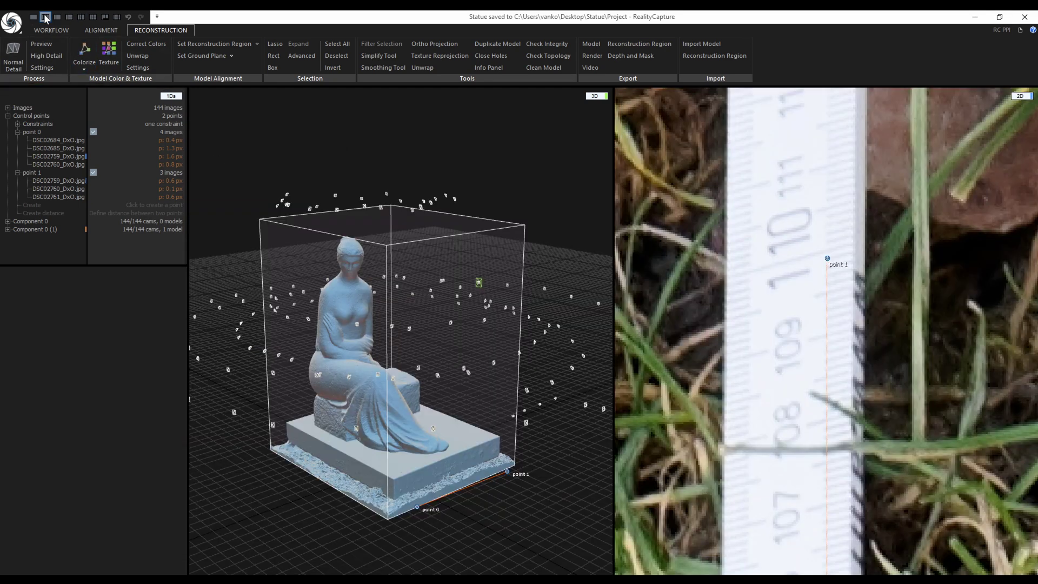
pyautogui.click(1020, 96)
pyautogui.click(1027, 144)
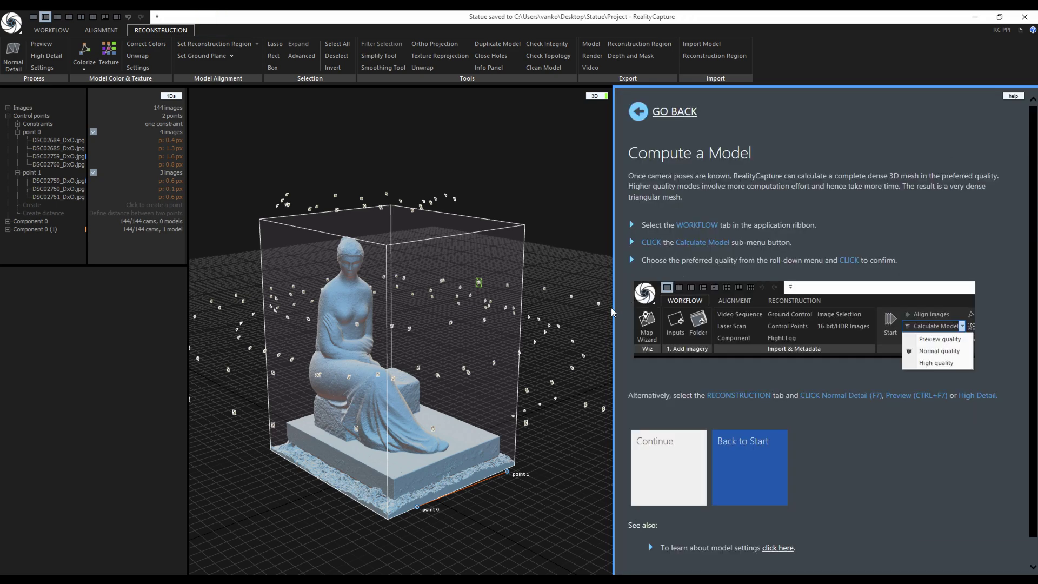
pyautogui.moveTo(389, 375); pyautogui.dragTo(402, 345)
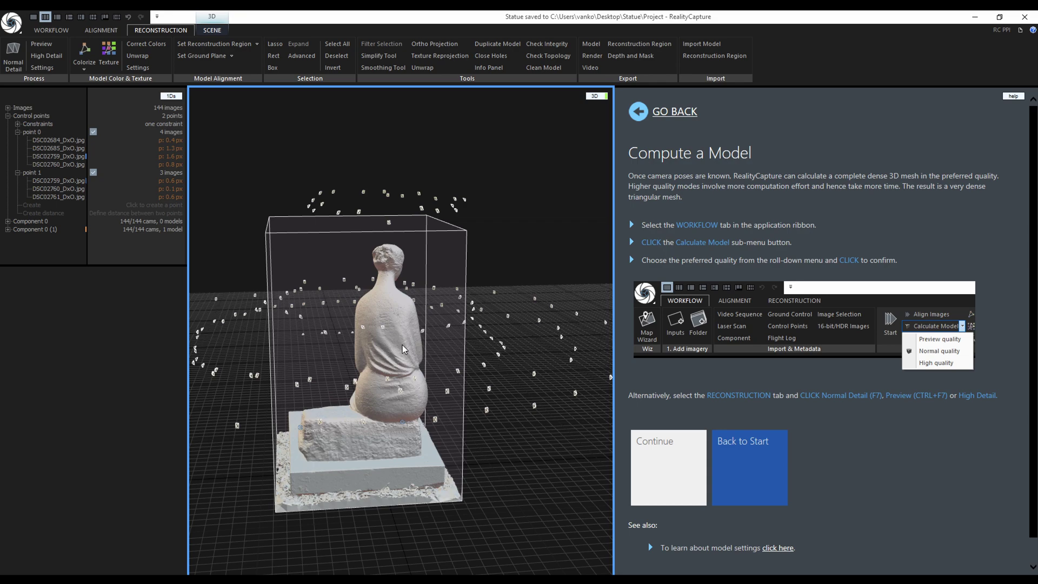
pyautogui.scroll(5, 380, 353)
pyautogui.moveTo(340, 371); pyautogui.dragTo(394, 382)
pyautogui.scroll(-5, 475, 509)
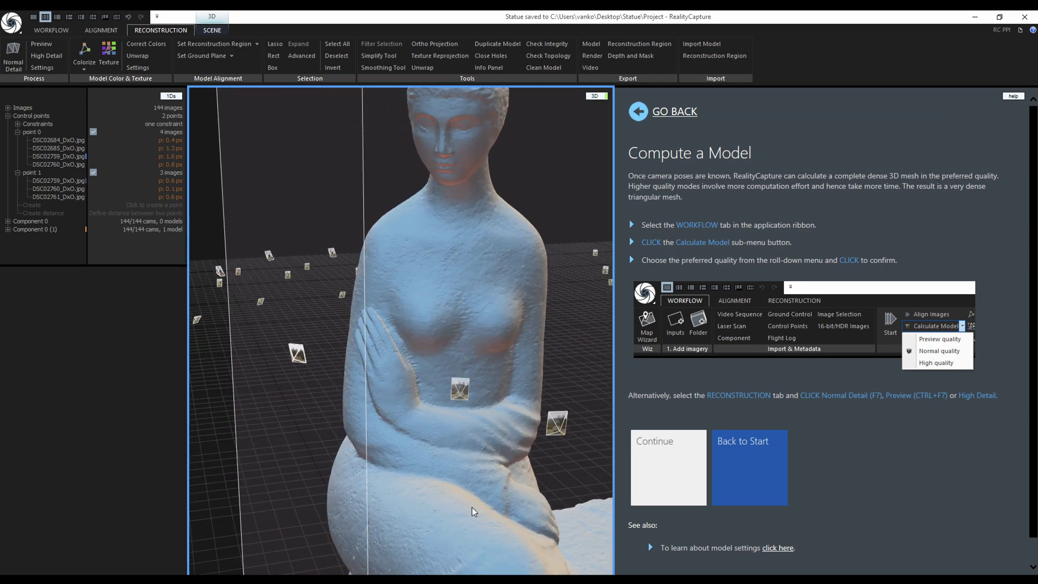
pyautogui.moveTo(391, 297); pyautogui.dragTo(355, 297)
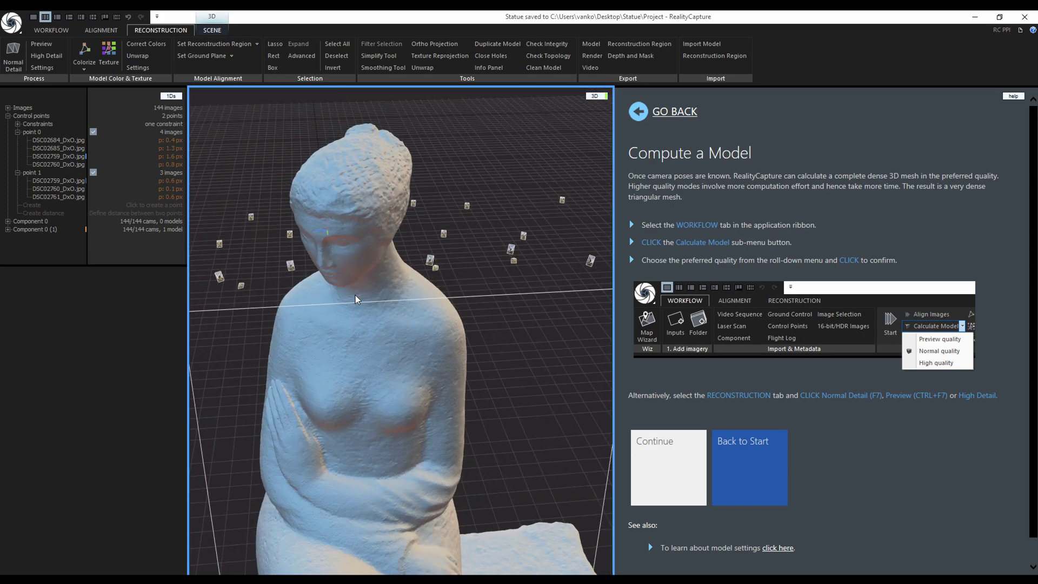
pyautogui.scroll(5, 297, 255)
pyautogui.scroll(-5, 384, 312)
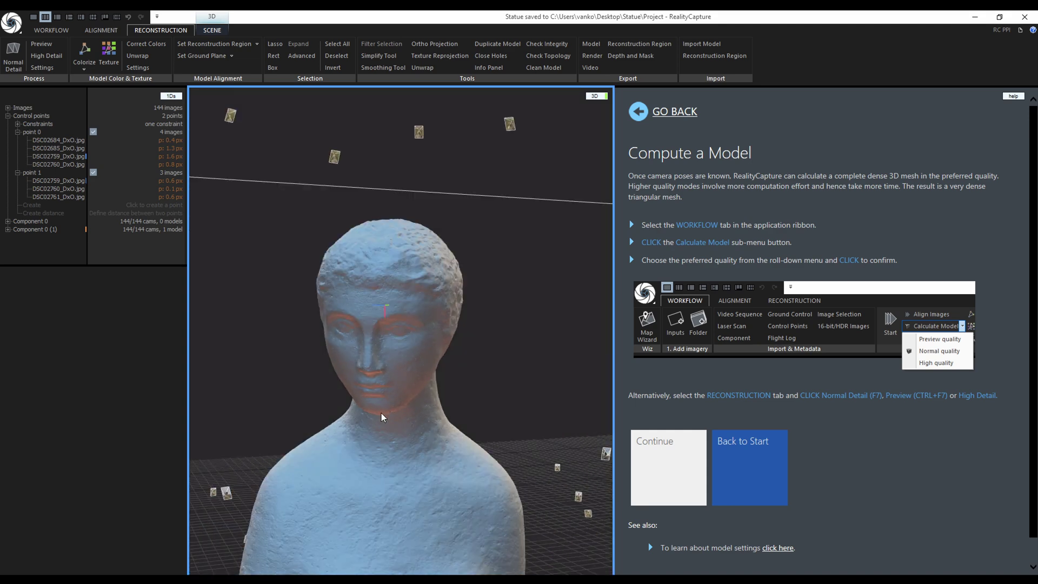
# Expand Component 0 and show Model 1's Report and Settings sections
pyautogui.click(8, 115)
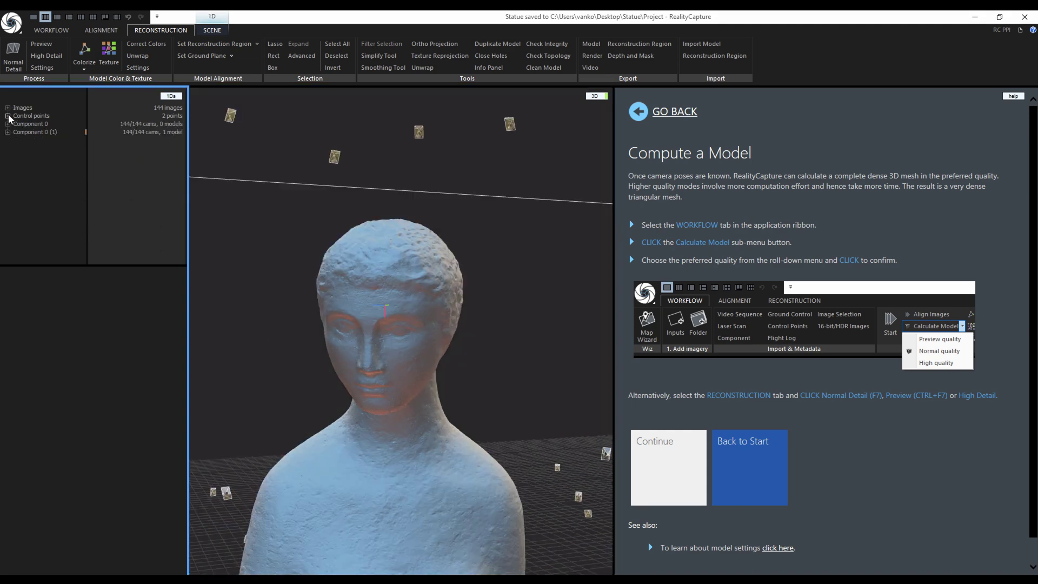
pyautogui.click(8, 132)
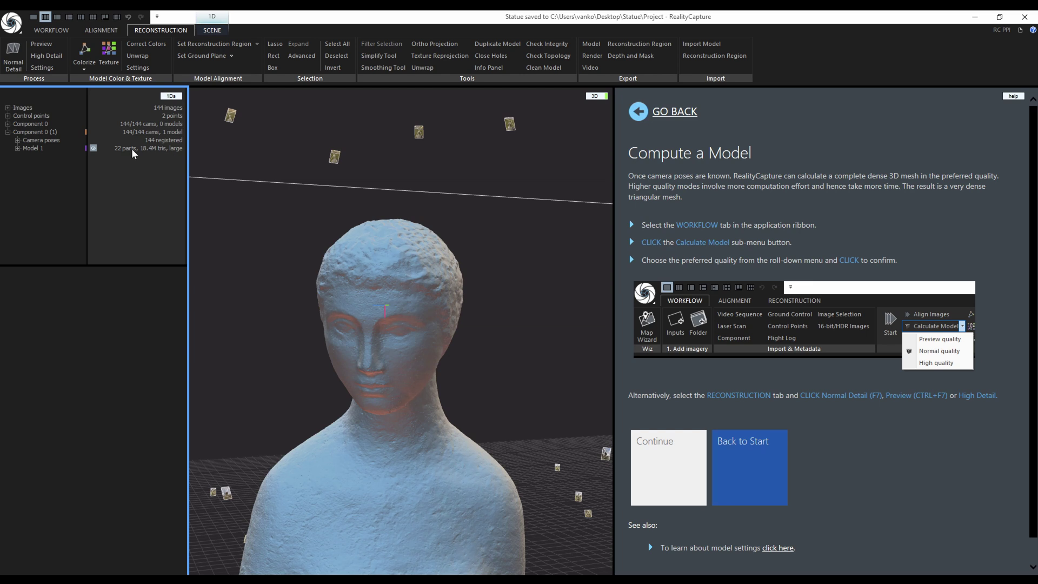
pyautogui.click(40, 147)
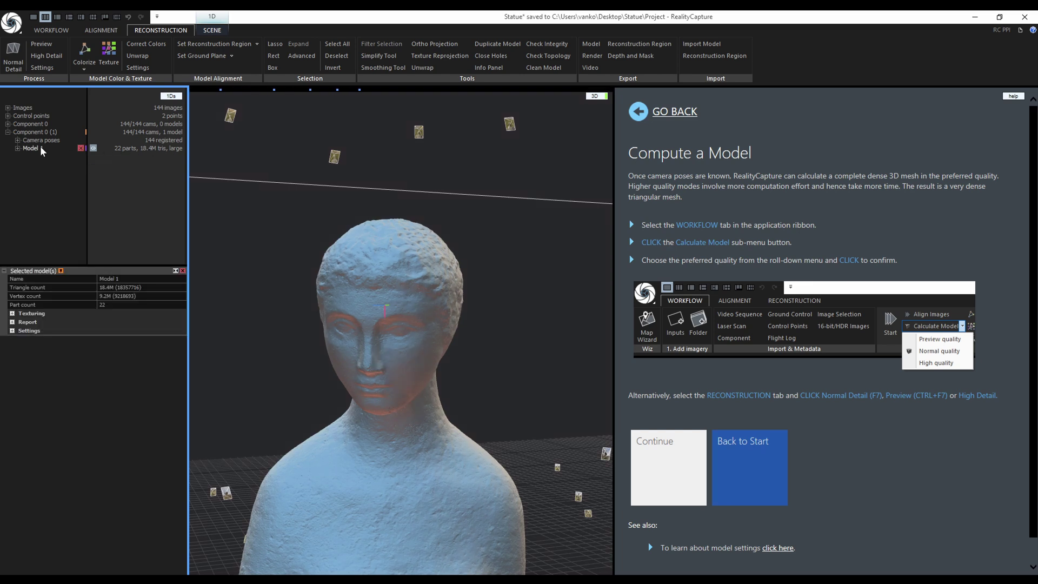
pyautogui.click(17, 322)
pyautogui.click(13, 390)
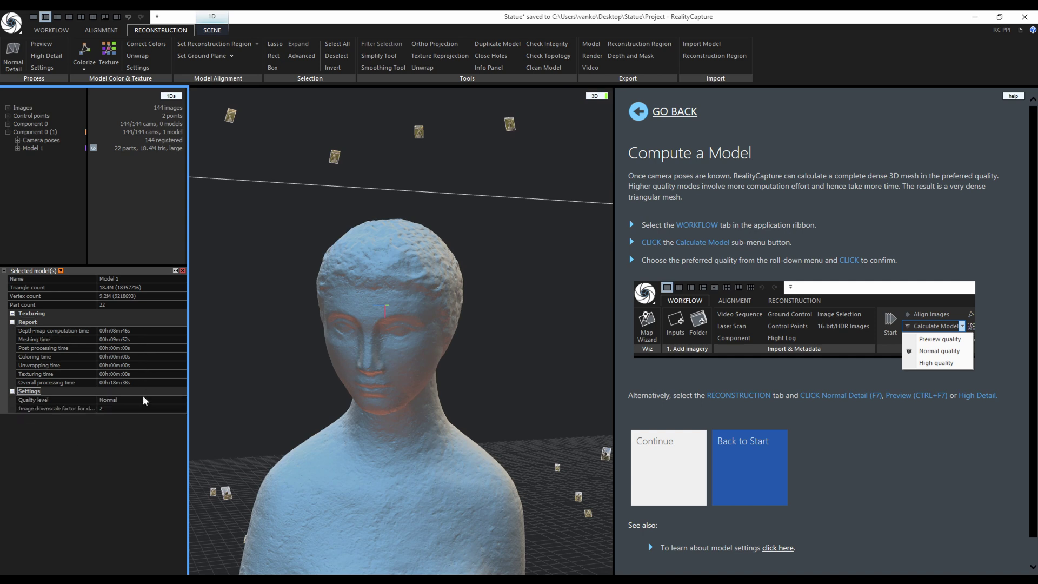
pyautogui.moveTo(296, 408); pyautogui.dragTo(363, 397)
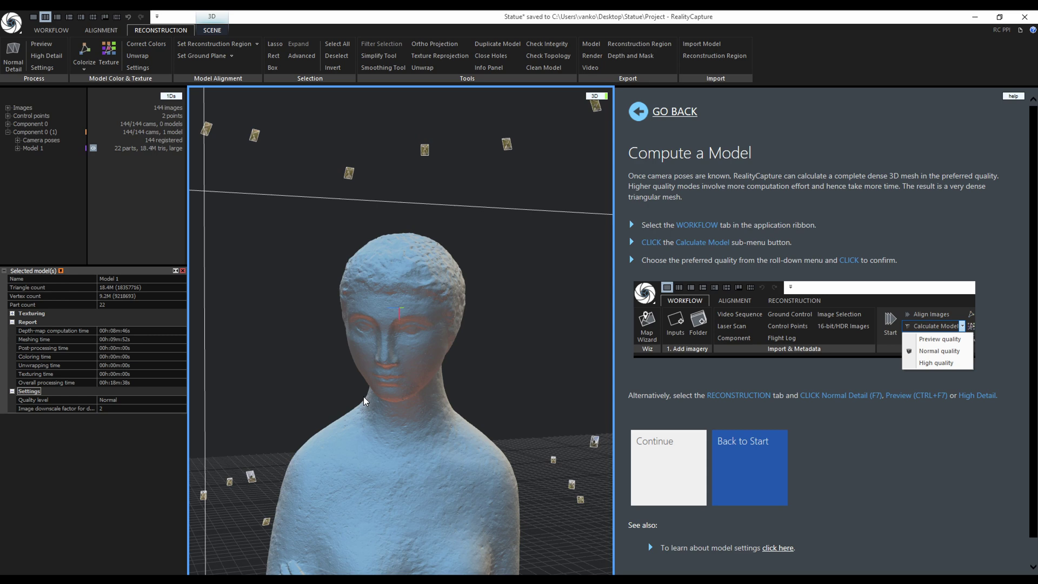
# Run Check Integrity and Check Topology on Model 1, dismissing each passing result
pyautogui.click(566, 44)
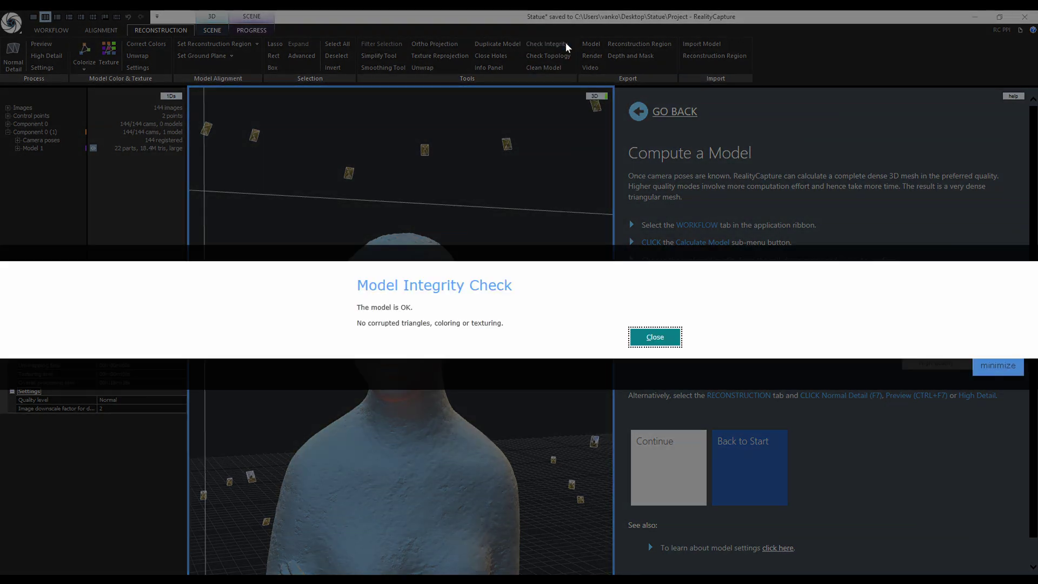
pyautogui.click(671, 338)
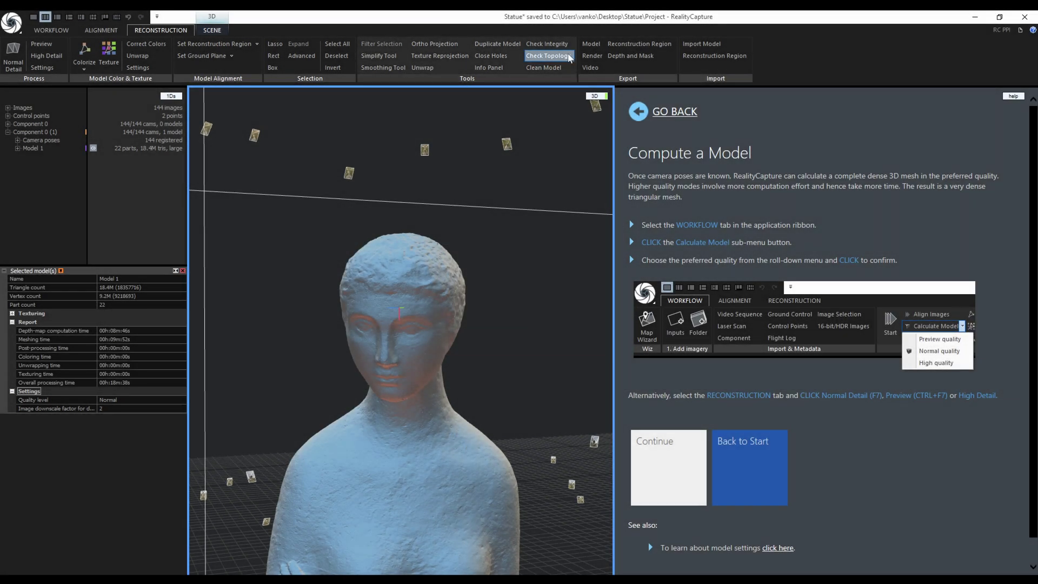
pyautogui.click(565, 58)
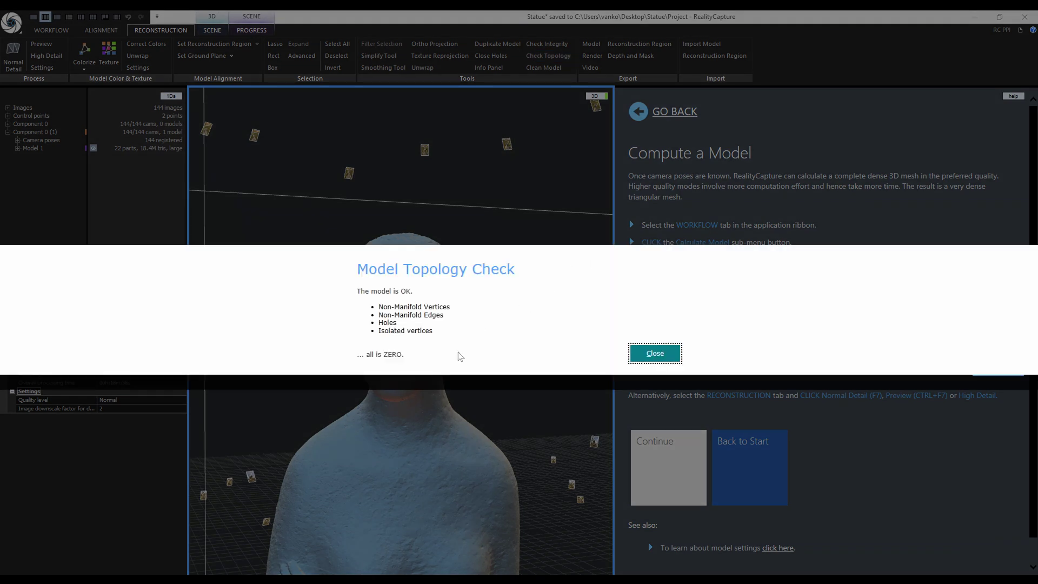
pyautogui.click(655, 353)
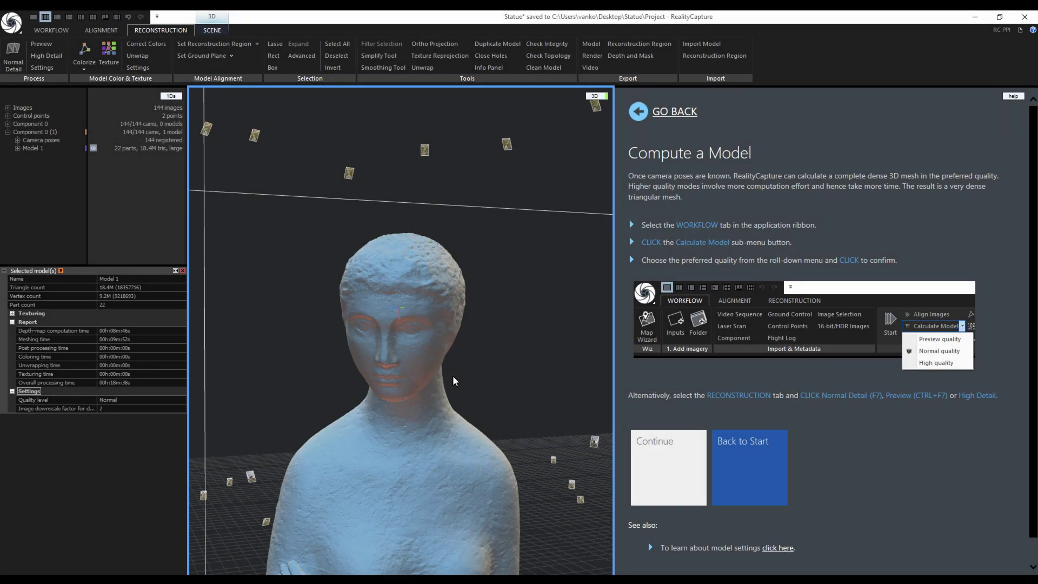
# Lasso-select the statue's head, then add its shoulder to the selection
pyautogui.scroll(-5, 455, 381)
pyautogui.scroll(3, 456, 422)
pyautogui.scroll(-4, 397, 332)
pyautogui.scroll(6, 387, 353)
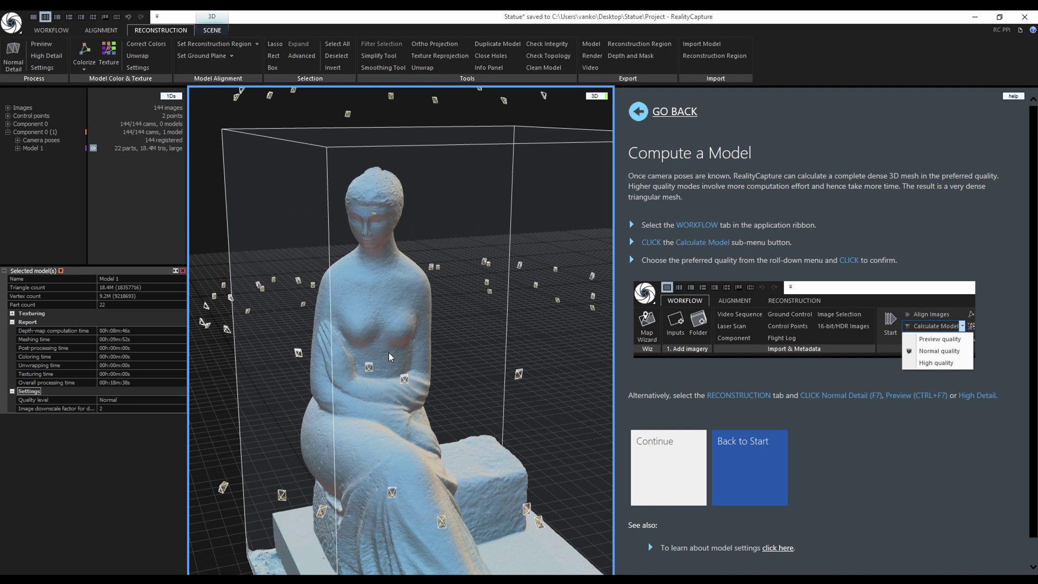
pyautogui.click(275, 44)
pyautogui.moveTo(310, 174)
pyautogui.mouseDown()
pyautogui.moveTo(387, 265)
pyautogui.moveTo(440, 226)
pyautogui.moveTo(357, 154)
pyautogui.mouseUp()
pyautogui.moveTo(357, 154)
pyautogui.mouseDown(button='right')
pyautogui.moveTo(306, 286)
pyautogui.moveTo(217, 286)
pyautogui.moveTo(421, 268)
pyautogui.moveTo(381, 242)
pyautogui.moveTo(398, 326)
pyautogui.moveTo(407, 213)
pyautogui.mouseUp(button='right')
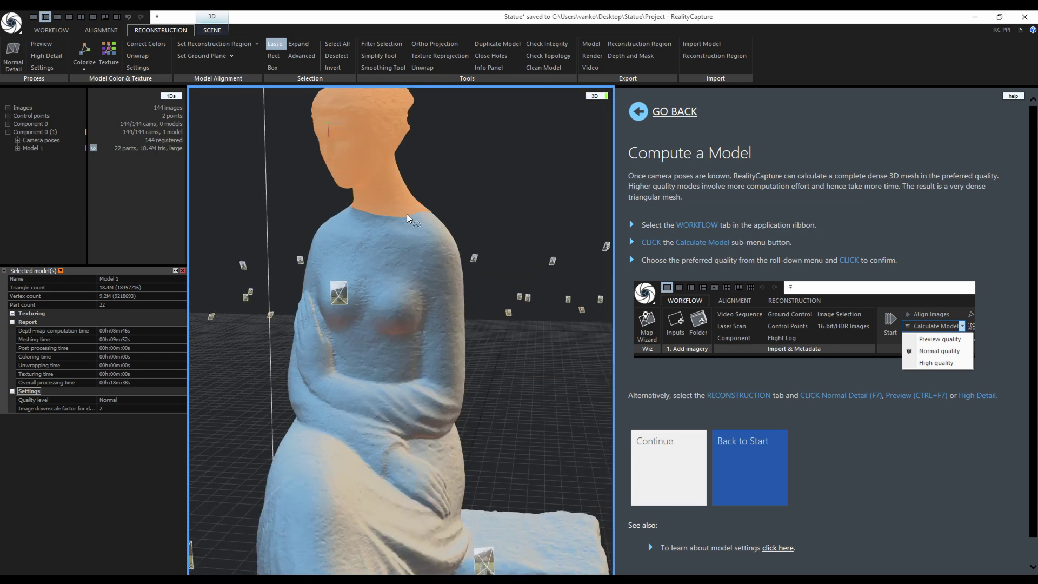
pyautogui.moveTo(443, 189)
pyautogui.mouseDown()
pyautogui.moveTo(383, 195)
pyautogui.moveTo(371, 246)
pyautogui.moveTo(451, 274)
pyautogui.moveTo(523, 245)
pyautogui.moveTo(490, 262)
pyautogui.mouseUp()
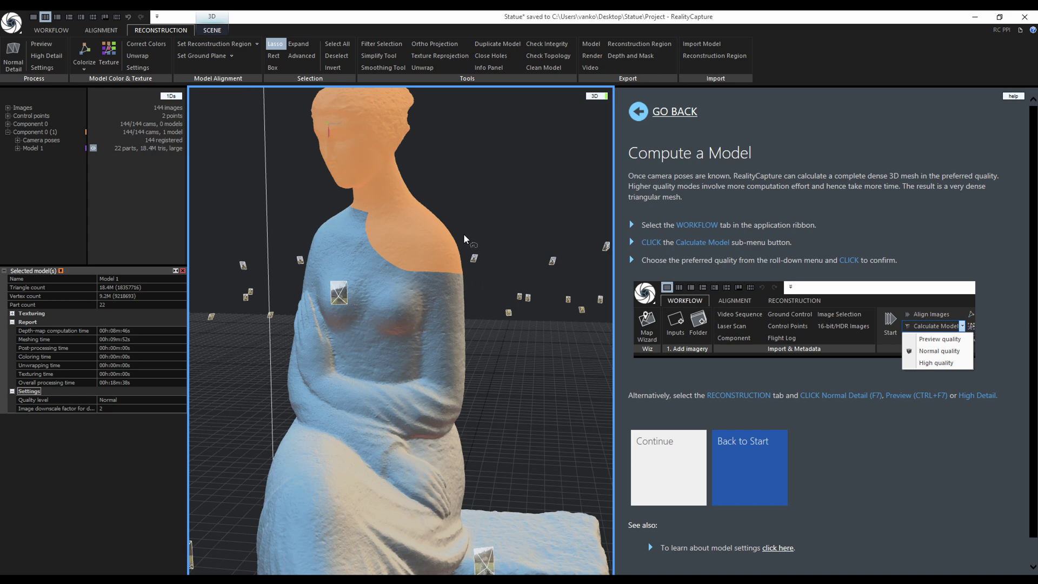
pyautogui.moveTo(476, 216)
pyautogui.mouseDown(button='middle')
pyautogui.moveTo(548, 222)
pyautogui.moveTo(477, 222)
pyautogui.mouseUp(button='middle')
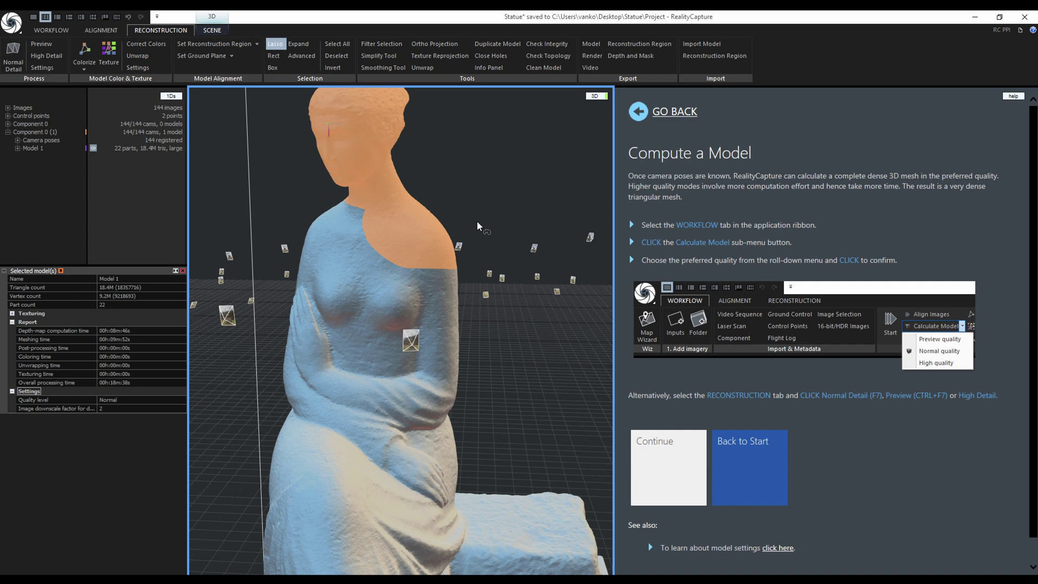
# Rectangle-select a band of triangles across the chest, then turn Rect off
pyautogui.click(274, 56)
pyautogui.moveTo(336, 276); pyautogui.dragTo(427, 343)
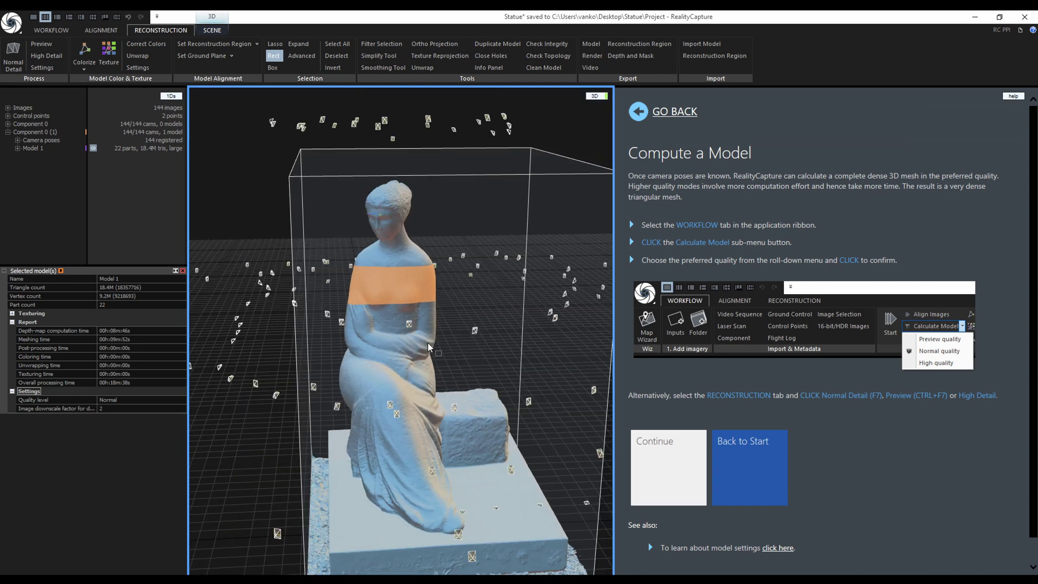
pyautogui.click(273, 56)
# With Box selection, select the triangles inside the box, then invert the selection
pyautogui.click(276, 69)
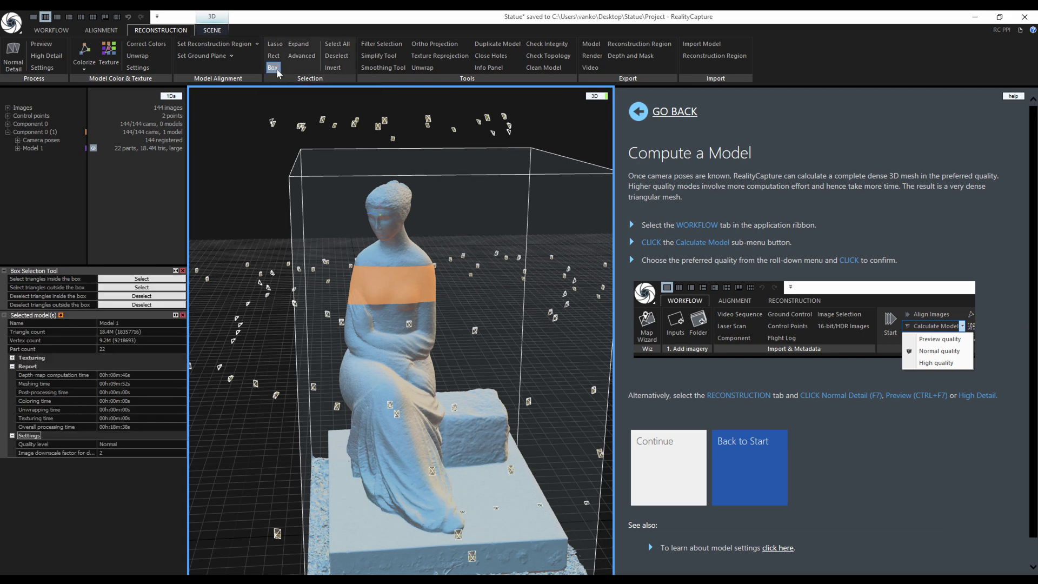
pyautogui.scroll(-5, 264, 209)
pyautogui.scroll(3, 284, 202)
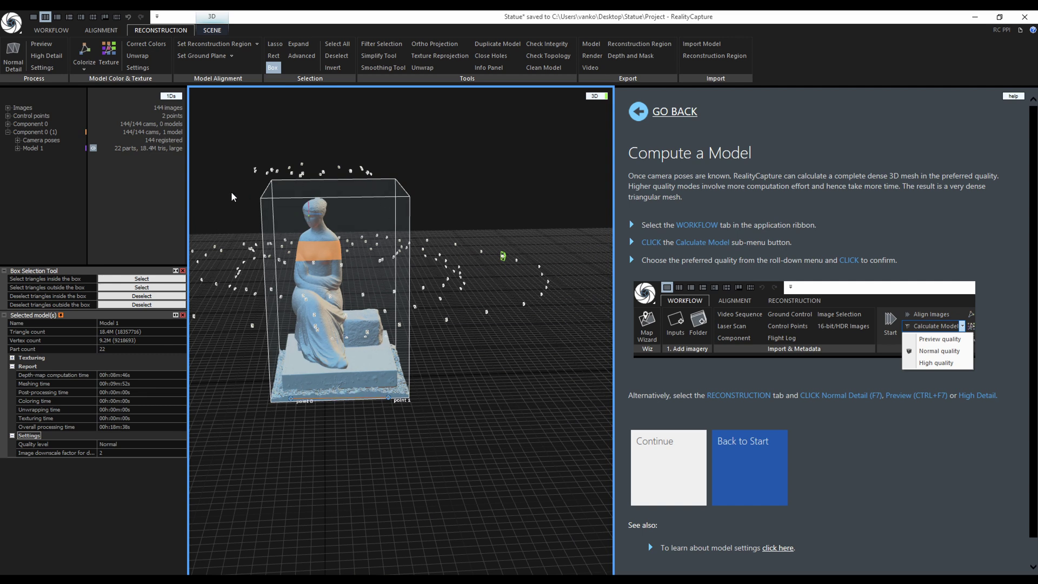
pyautogui.click(270, 198)
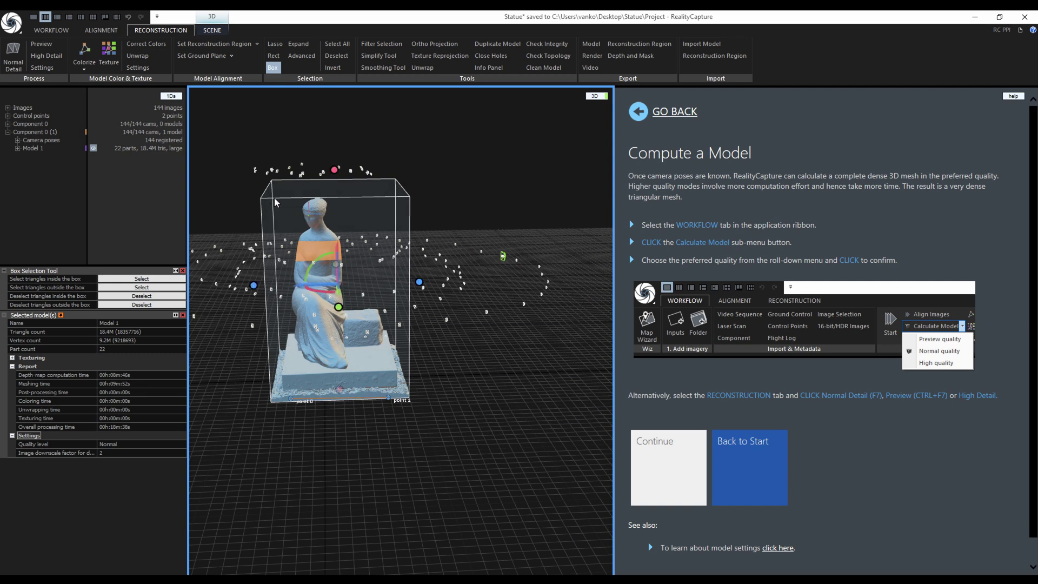
pyautogui.moveTo(336, 172); pyautogui.dragTo(438, 211)
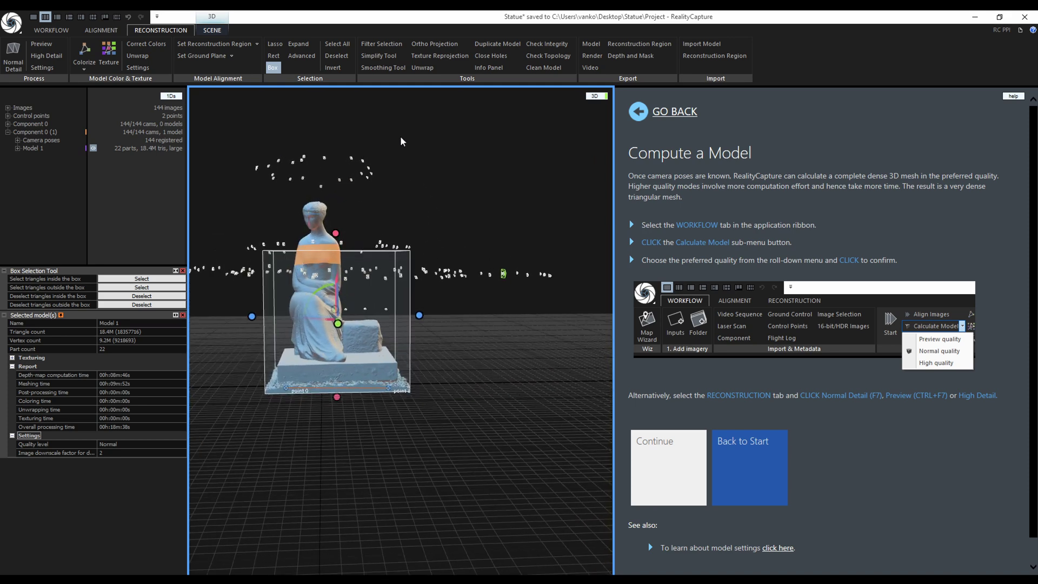
pyautogui.click(336, 55)
pyautogui.click(142, 278)
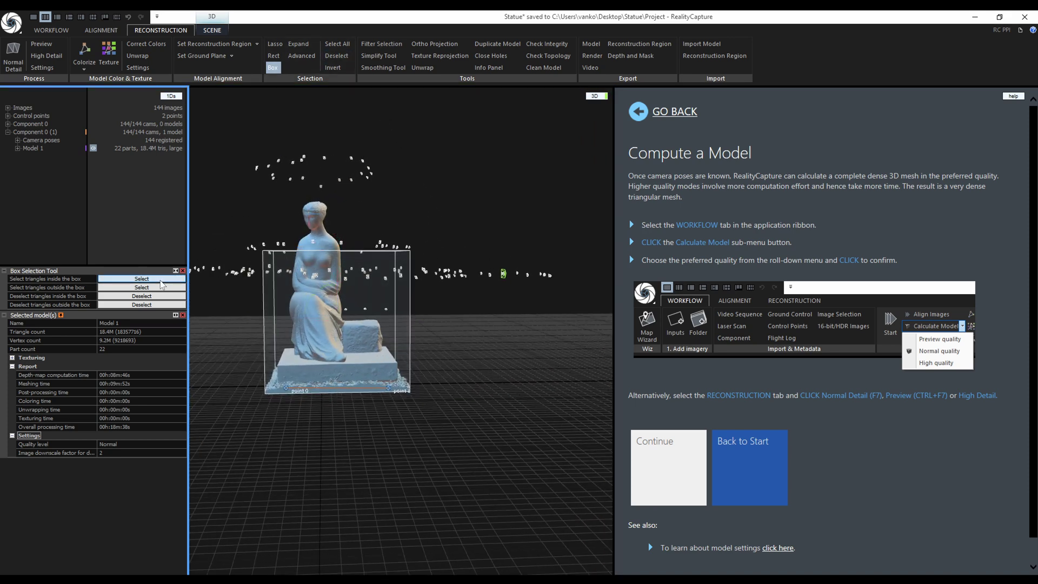
pyautogui.moveTo(238, 216); pyautogui.dragTo(301, 132)
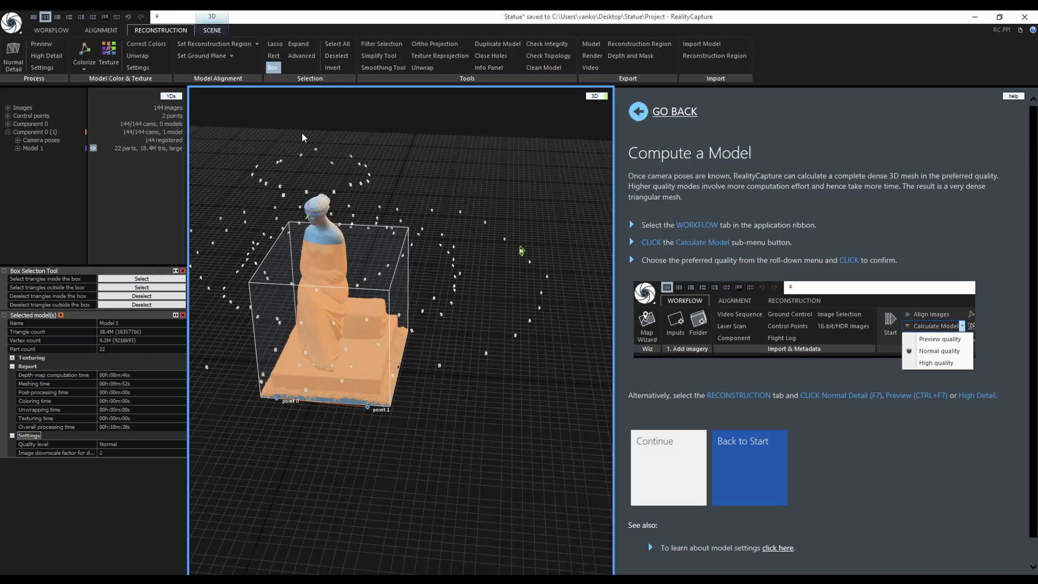
pyautogui.click(334, 68)
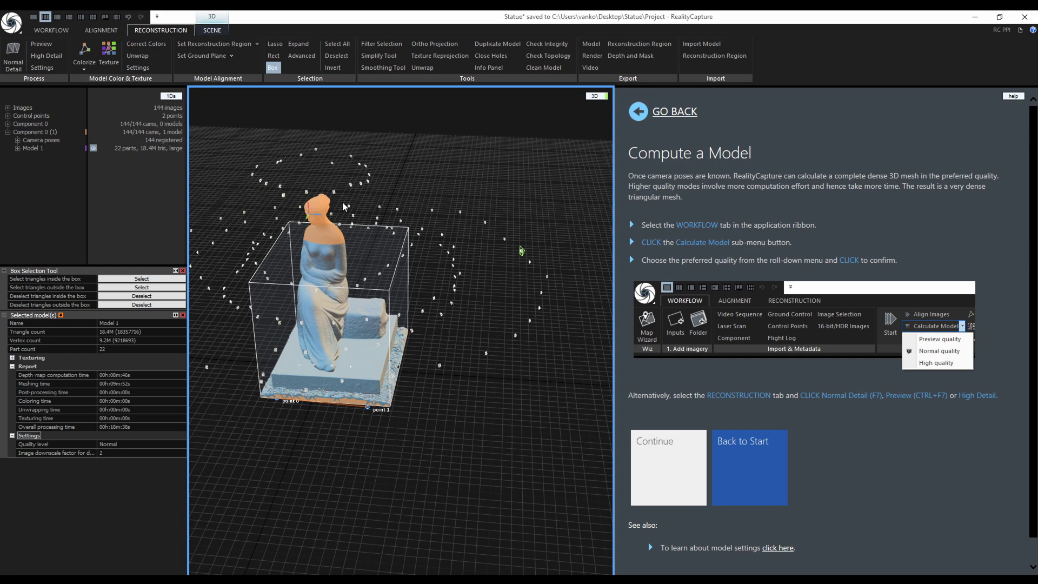
# Select the triangles outside the box, clear the selection, and close the Box tool
pyautogui.moveTo(342, 202); pyautogui.dragTo(359, 274)
pyautogui.click(336, 55)
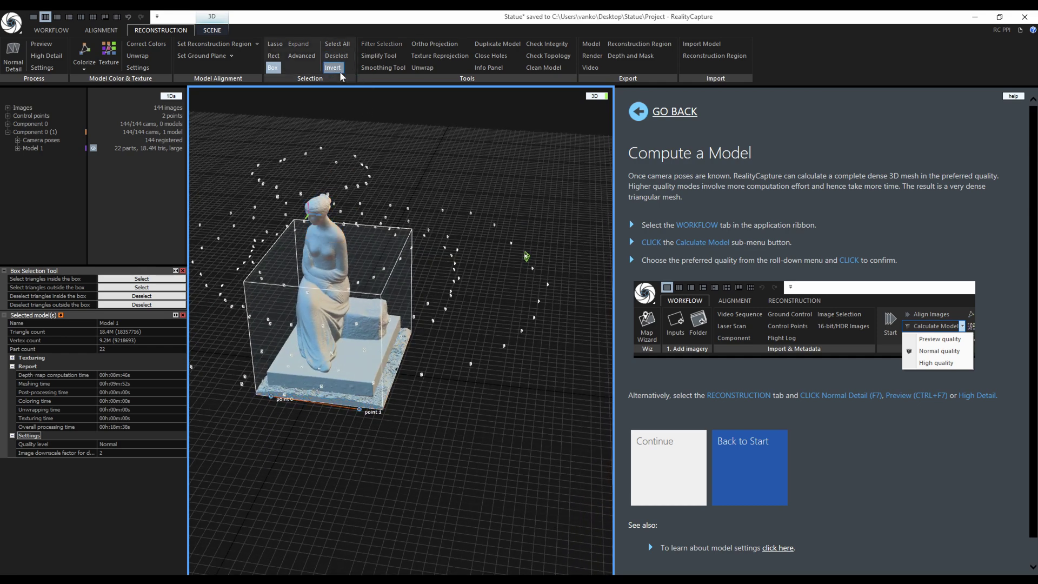
pyautogui.click(142, 287)
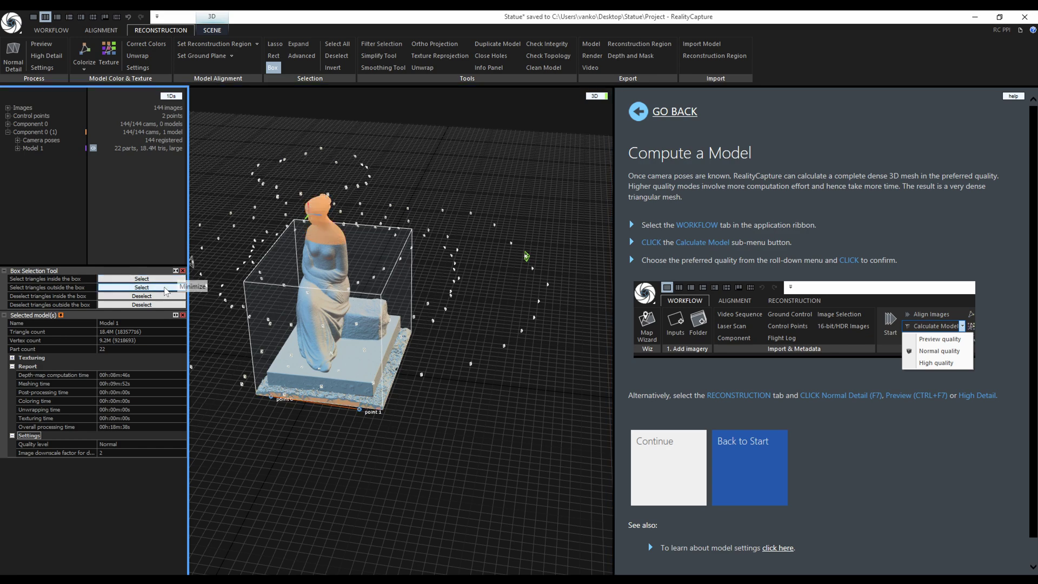
pyautogui.moveTo(296, 300); pyautogui.dragTo(360, 382)
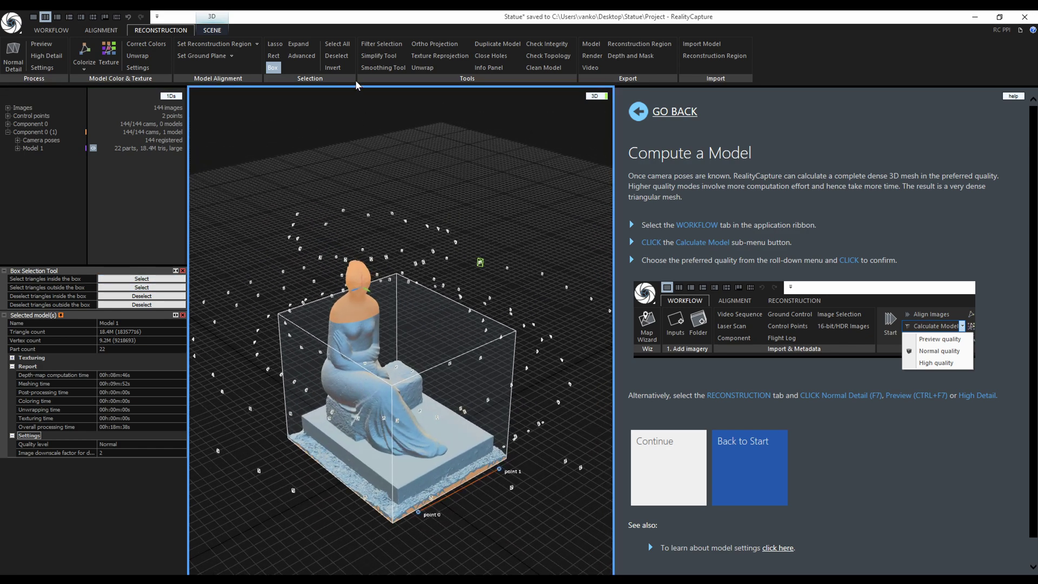
pyautogui.click(348, 57)
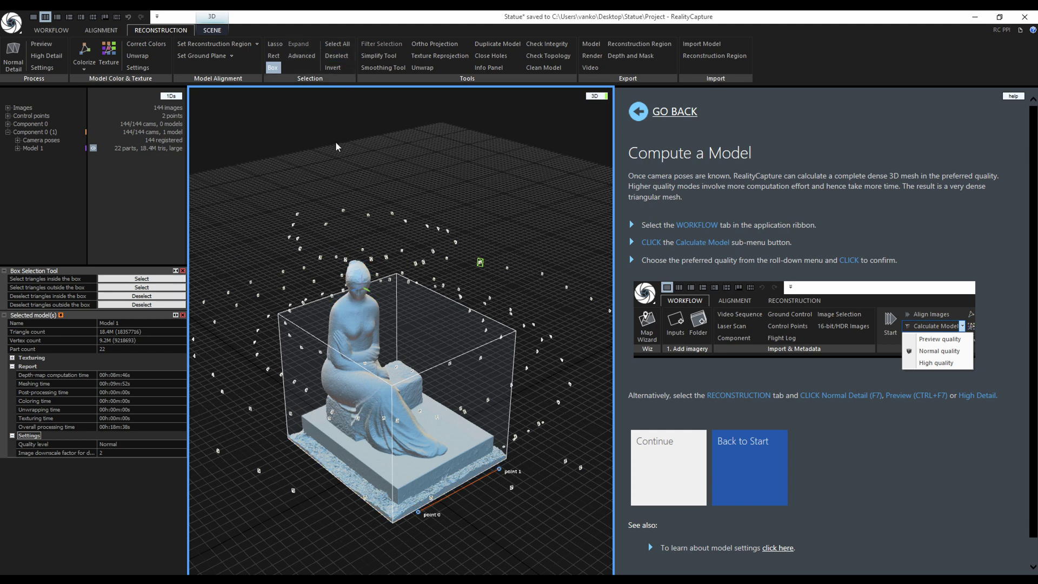
pyautogui.click(336, 56)
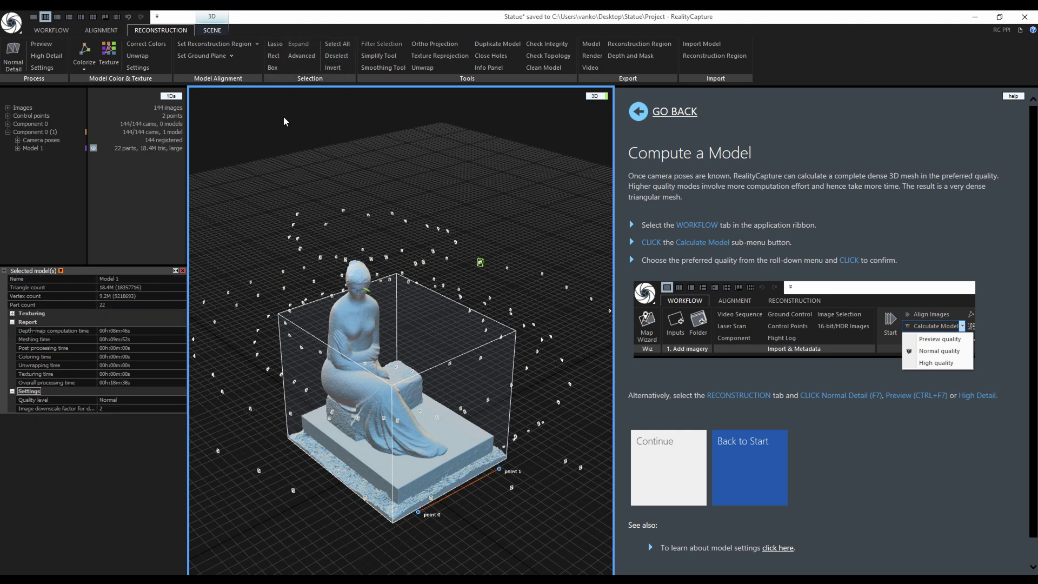
# Select marginal triangles around the base, deselect them, then select the largest connected component
pyautogui.click(305, 57)
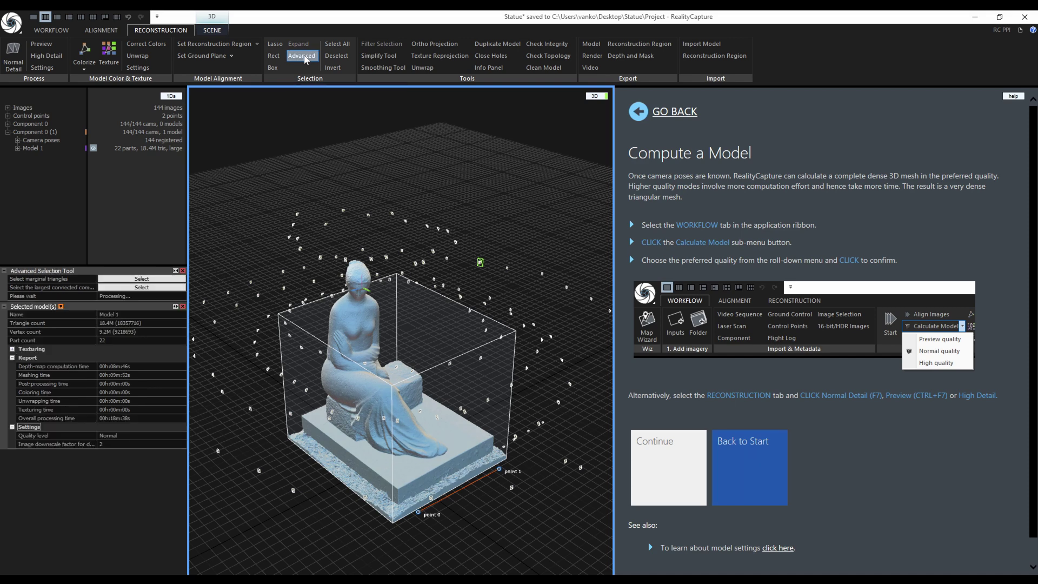
pyautogui.click(183, 307)
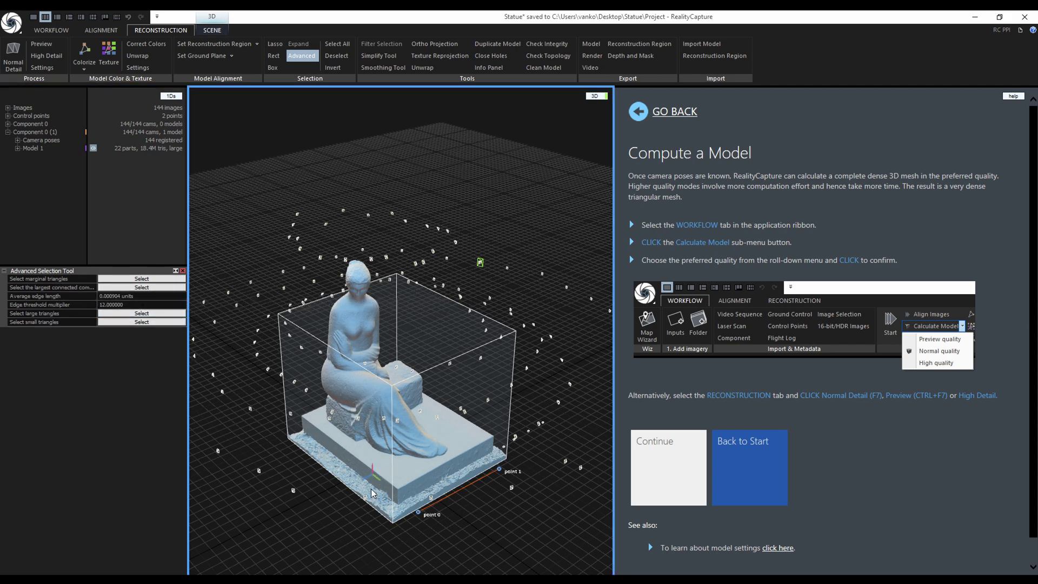
pyautogui.moveTo(372, 493); pyautogui.dragTo(351, 436)
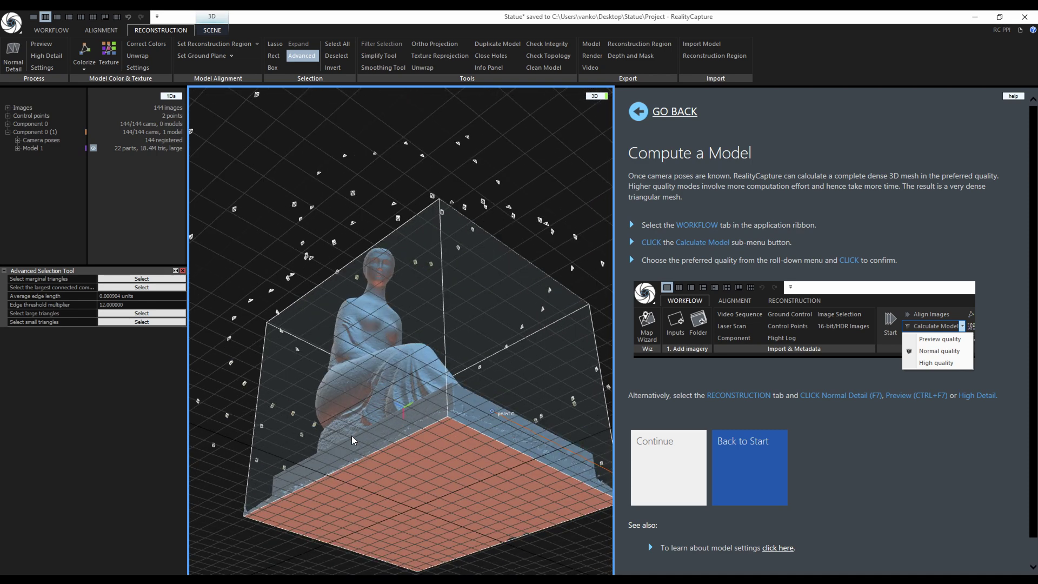
pyautogui.click(150, 279)
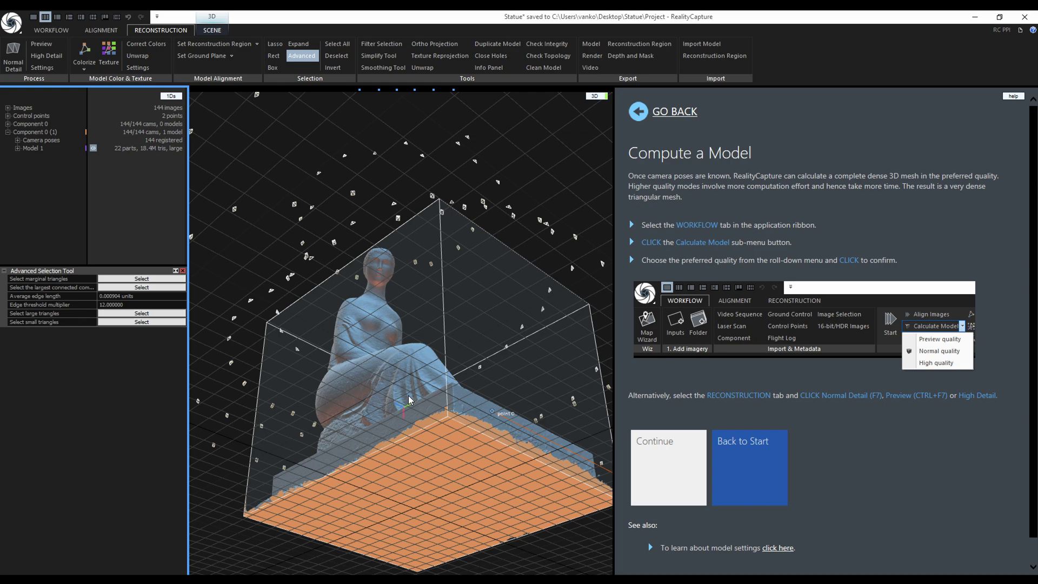
pyautogui.moveTo(411, 402); pyautogui.dragTo(446, 439)
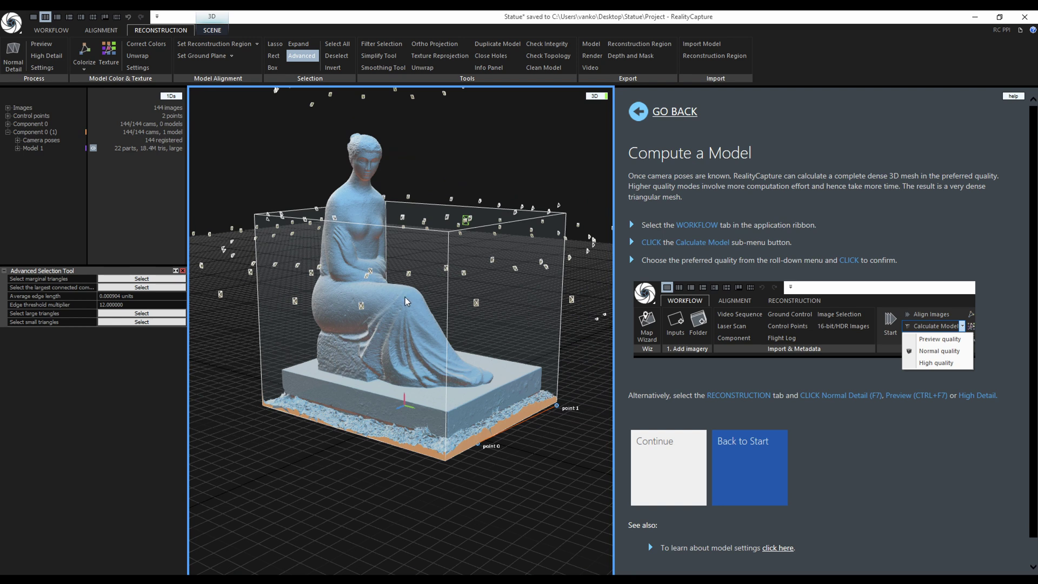
pyautogui.click(338, 57)
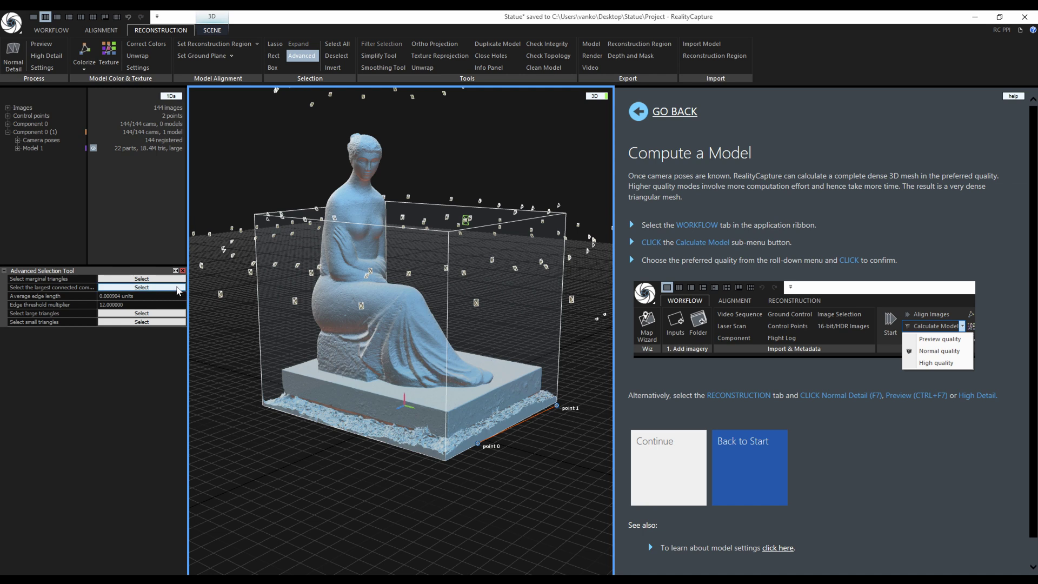
pyautogui.click(178, 288)
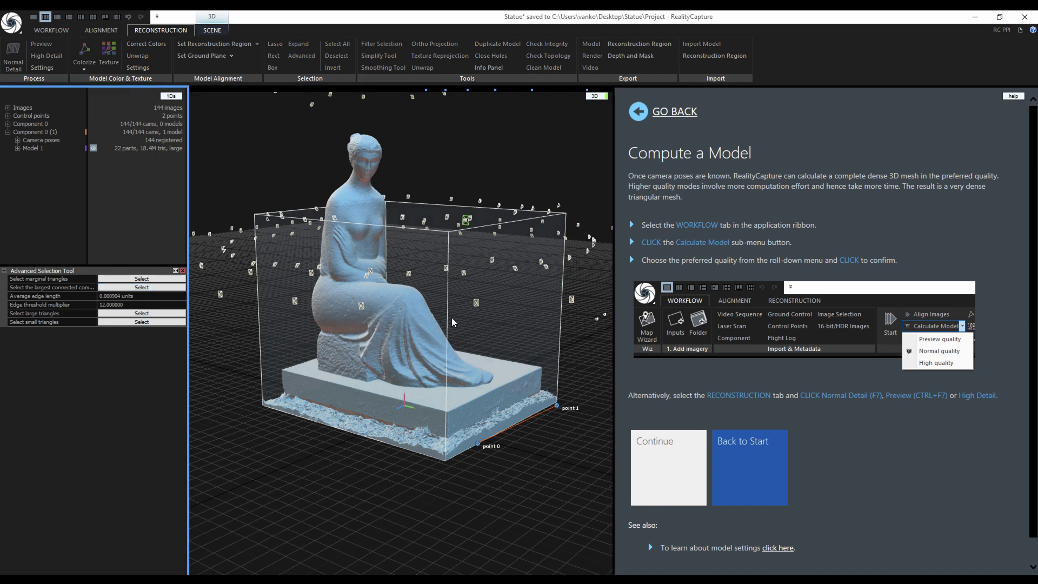
# Invert the selection to pick the stray fragments apart from the main mesh
pyautogui.moveTo(433, 407); pyautogui.dragTo(489, 398)
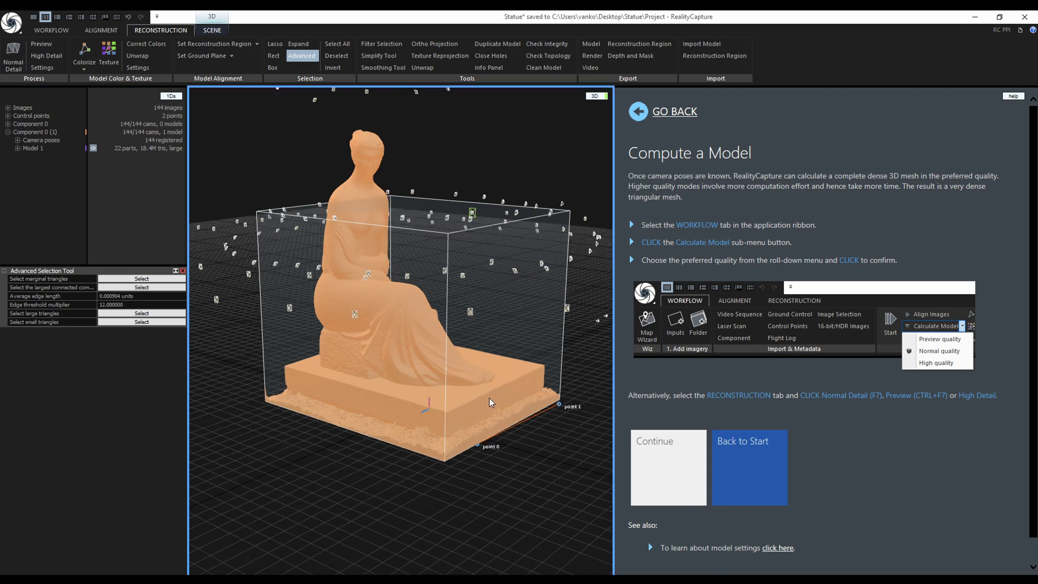
pyautogui.scroll(10, 489, 402)
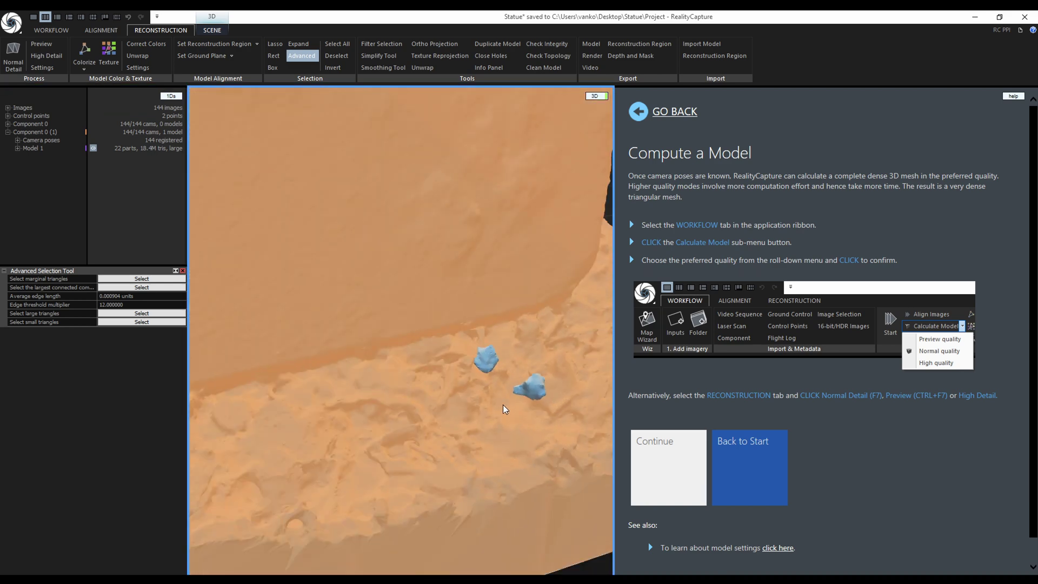
pyautogui.scroll(-10, 503, 405)
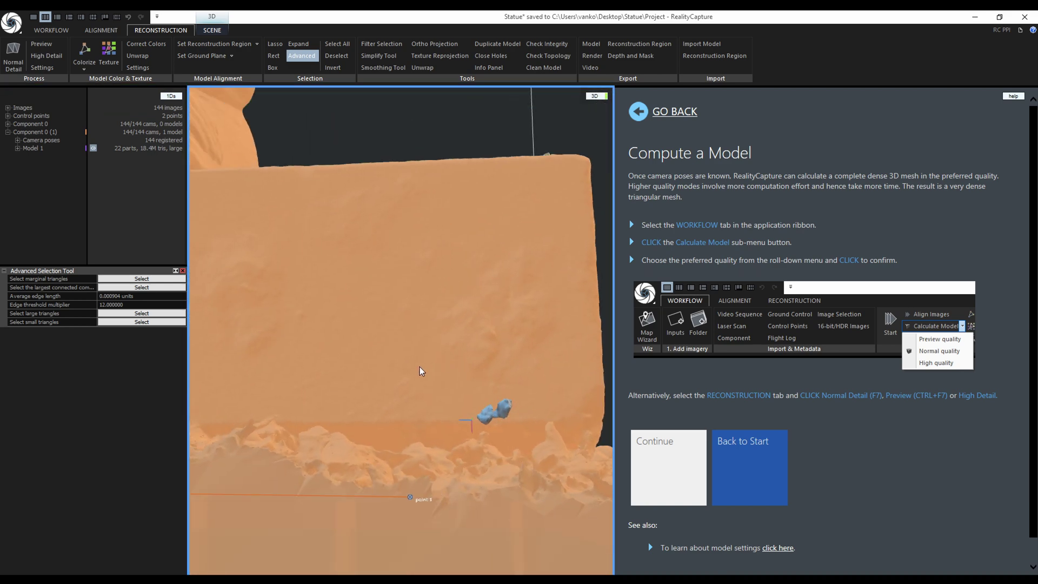
pyautogui.moveTo(420, 367); pyautogui.dragTo(575, 385)
pyautogui.click(332, 68)
# In orthographic front view, raise the region box's bottom above the thin base slab
pyautogui.scroll(-10, 450, 381)
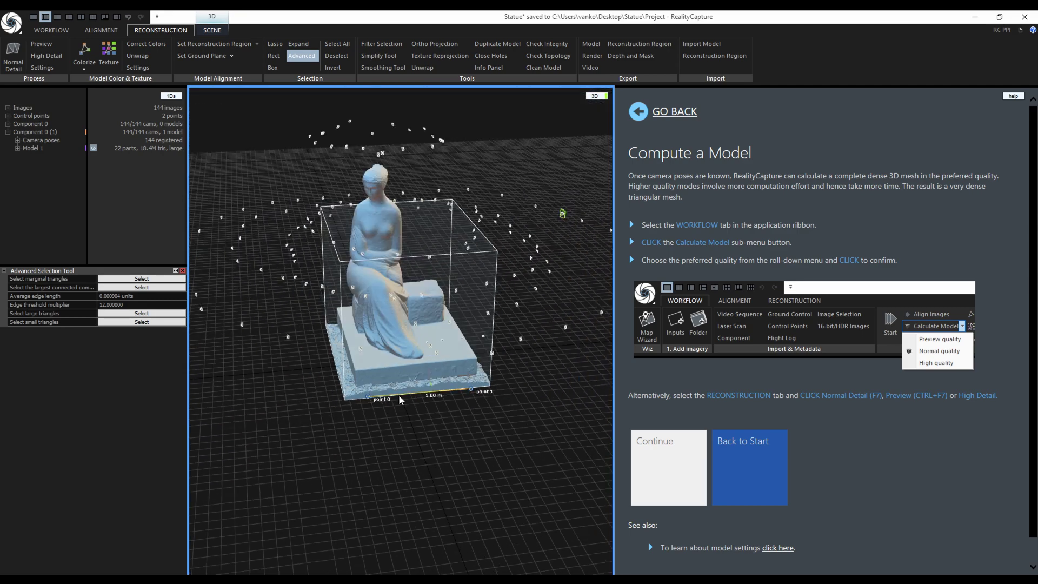
pyautogui.moveTo(423, 354)
pyautogui.mouseDown()
pyautogui.moveTo(412, 426)
pyautogui.moveTo(415, 342)
pyautogui.mouseUp()
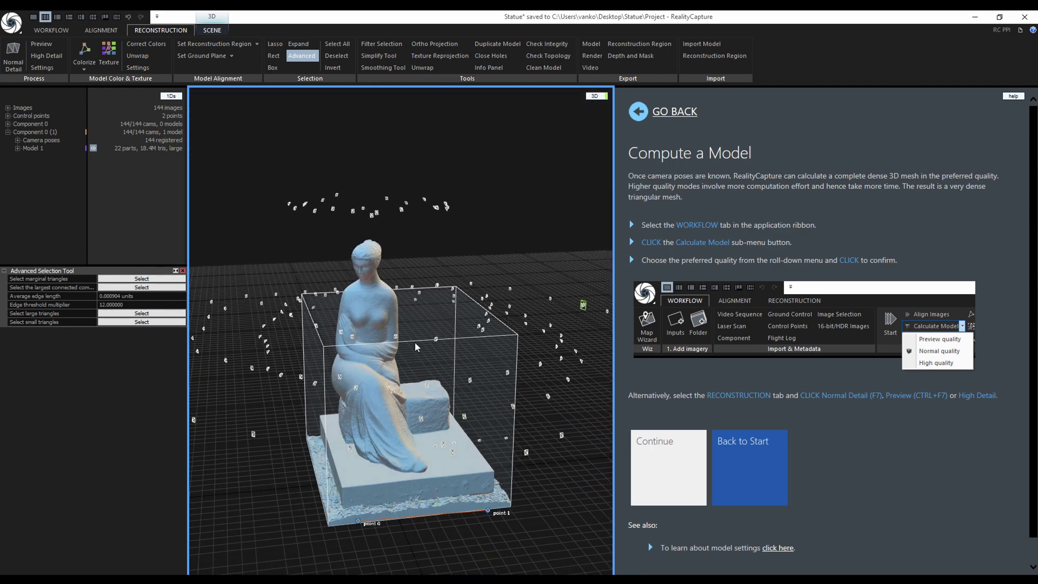
pyautogui.click(415, 340)
pyautogui.moveTo(402, 304); pyautogui.dragTo(400, 229)
pyautogui.press('KP_1')
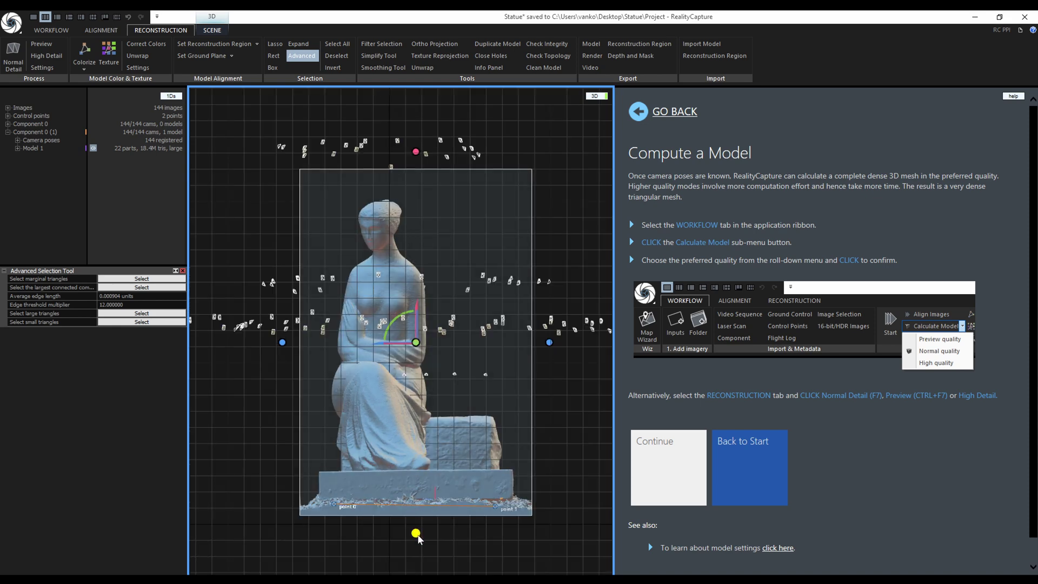
pyautogui.moveTo(415, 532); pyautogui.dragTo(399, 382)
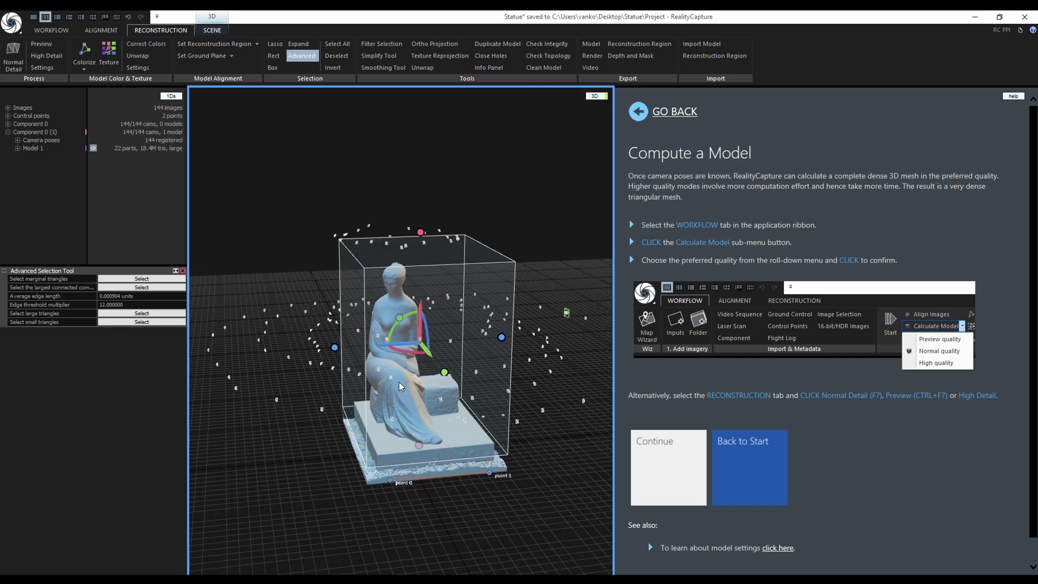
# Select the triangles outside the region box and filter them out, creating Model 2
pyautogui.click(302, 56)
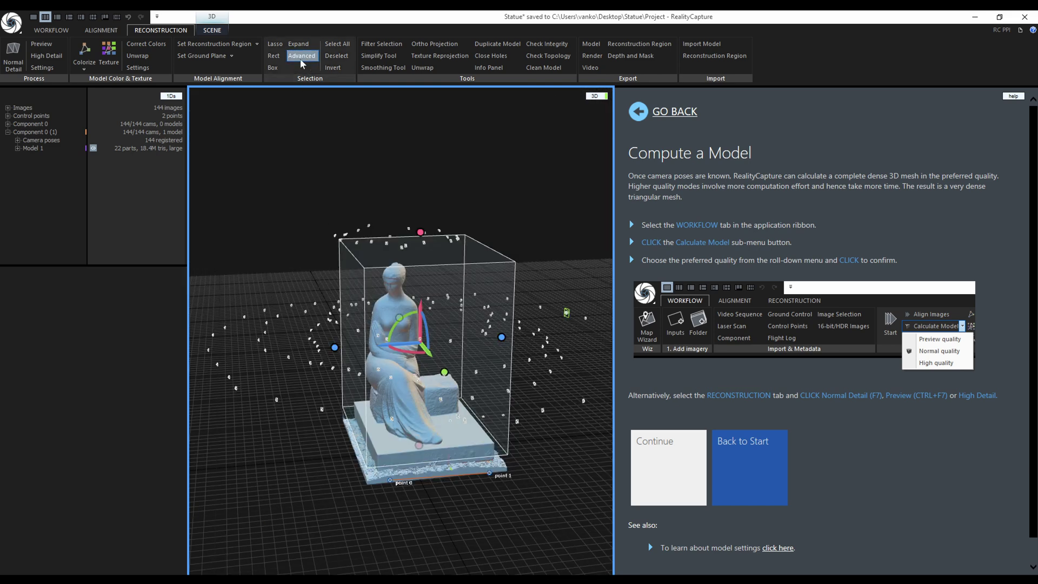
pyautogui.click(275, 69)
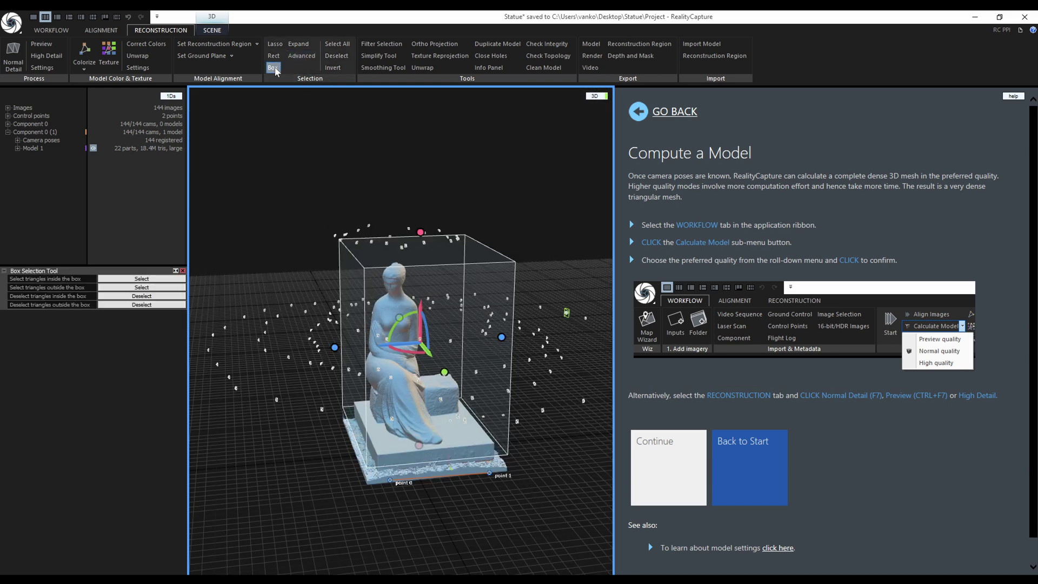
pyautogui.click(172, 292)
pyautogui.click(172, 289)
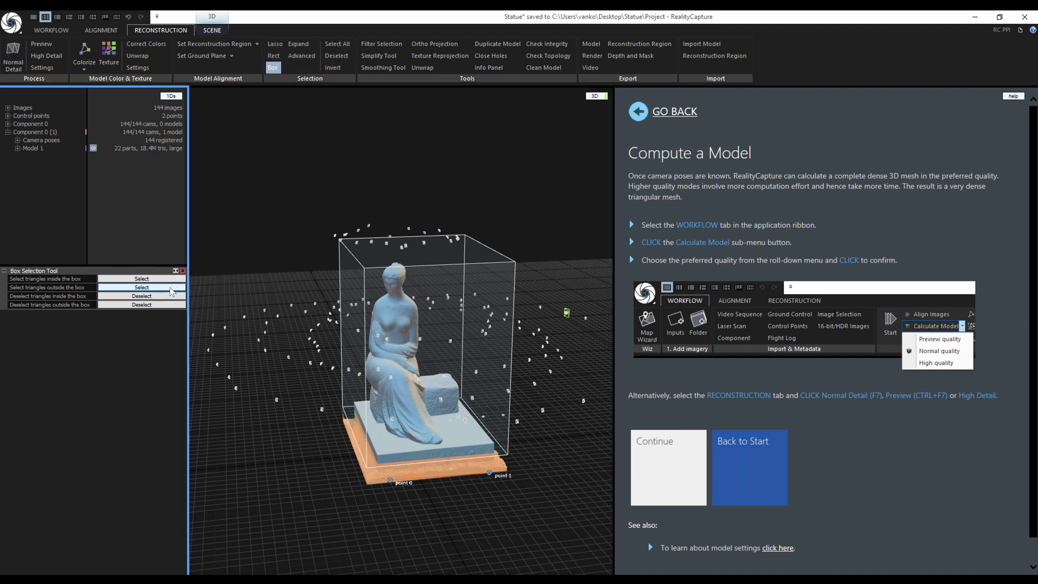
pyautogui.click(390, 45)
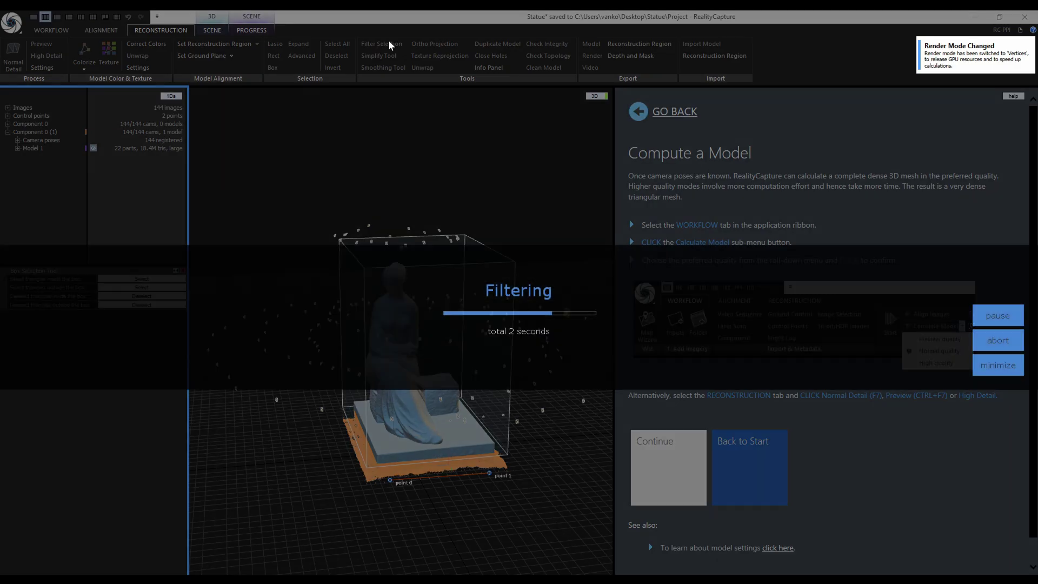
pyautogui.scroll(5, 416, 421)
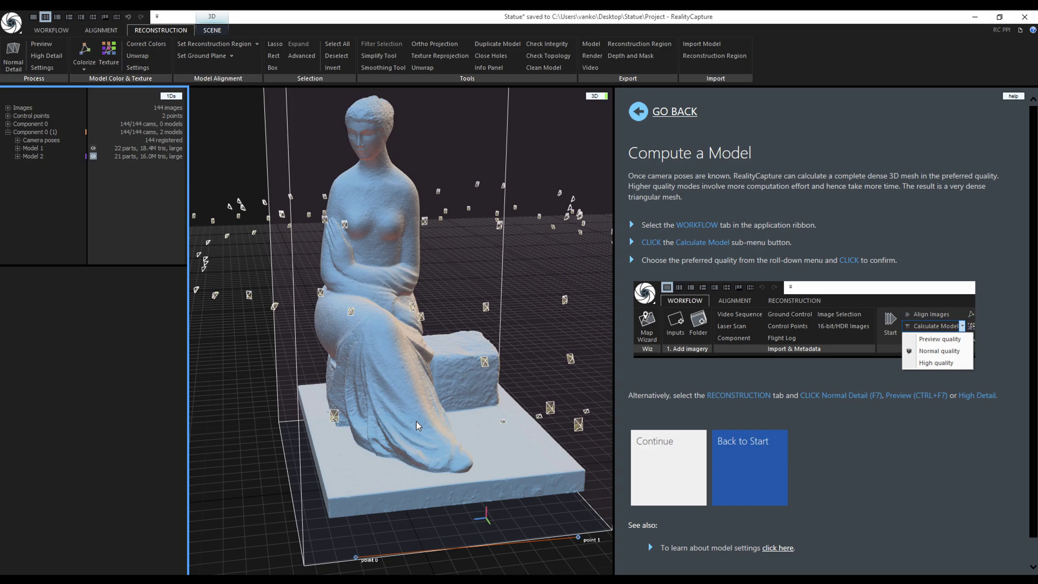
pyautogui.moveTo(416, 421); pyautogui.dragTo(335, 432)
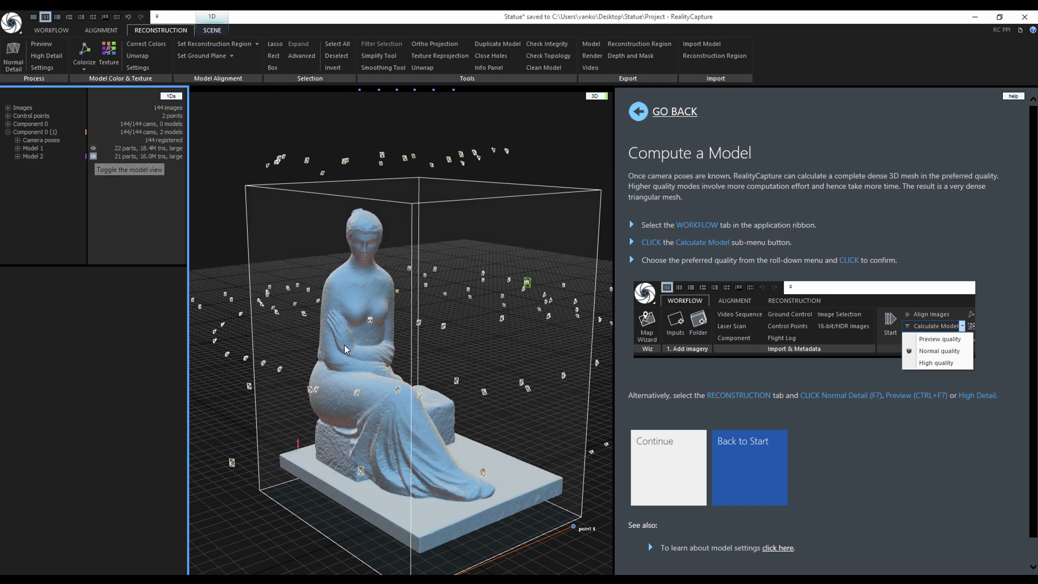
# Run Check Topology on the trimmed mesh, which reports one hole
pyautogui.scroll(4, 345, 345)
pyautogui.moveTo(331, 364); pyautogui.dragTo(351, 368)
pyautogui.click(563, 56)
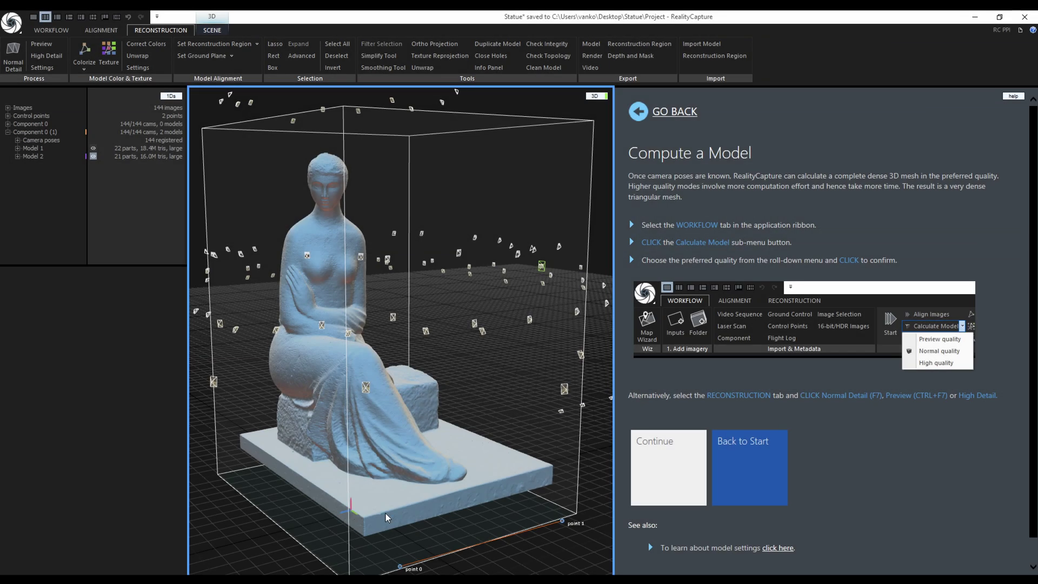
pyautogui.moveTo(385, 514); pyautogui.dragTo(429, 410)
# Close the mesh holes with Max edge count 1 000 000, producing Model 3
pyautogui.click(491, 56)
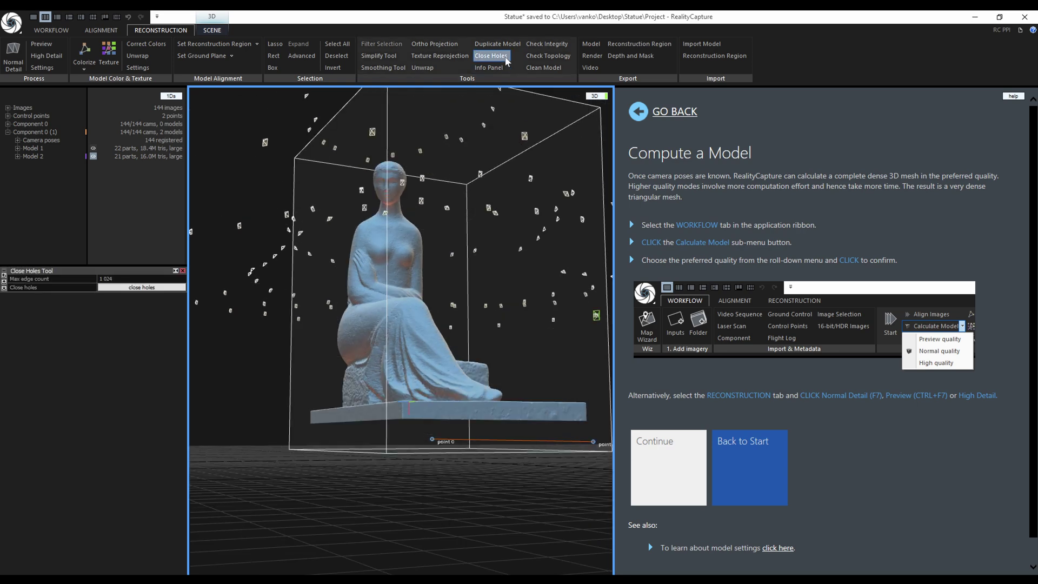
pyautogui.click(135, 279)
pyautogui.write('5')
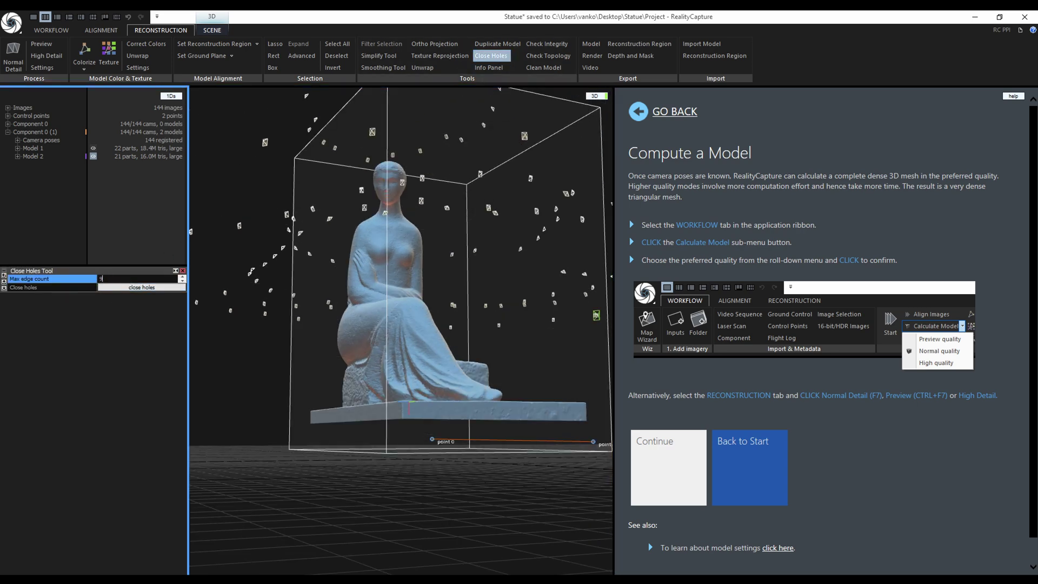
pyautogui.click(162, 286)
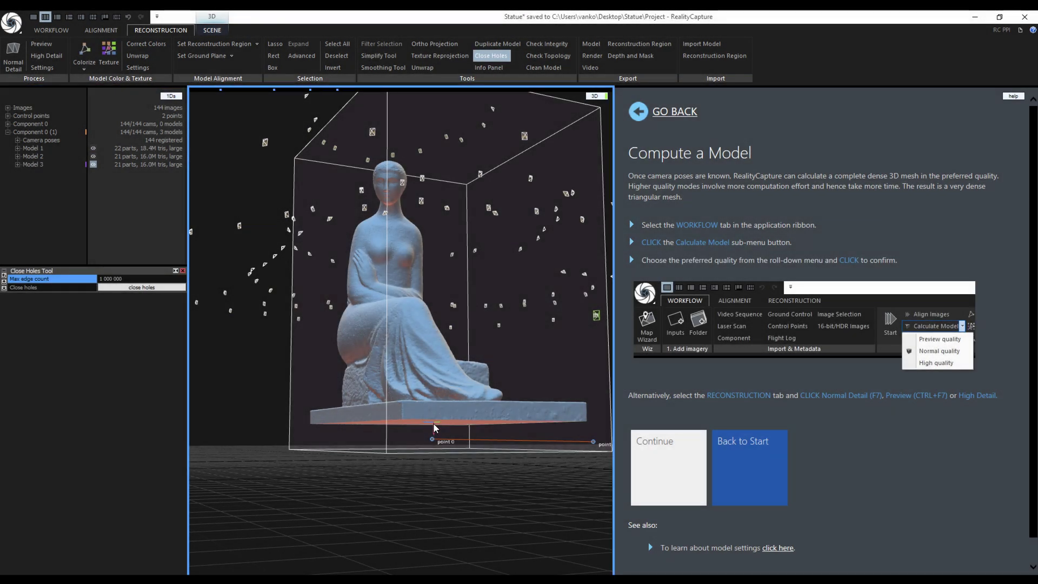
# Hide the floor grid and alignment cameras, then view the statue from below to check the sealed base
pyautogui.moveTo(434, 427)
pyautogui.mouseDown()
pyautogui.moveTo(440, 408)
pyautogui.moveTo(414, 421)
pyautogui.mouseUp()
pyautogui.scroll(5, 410, 441)
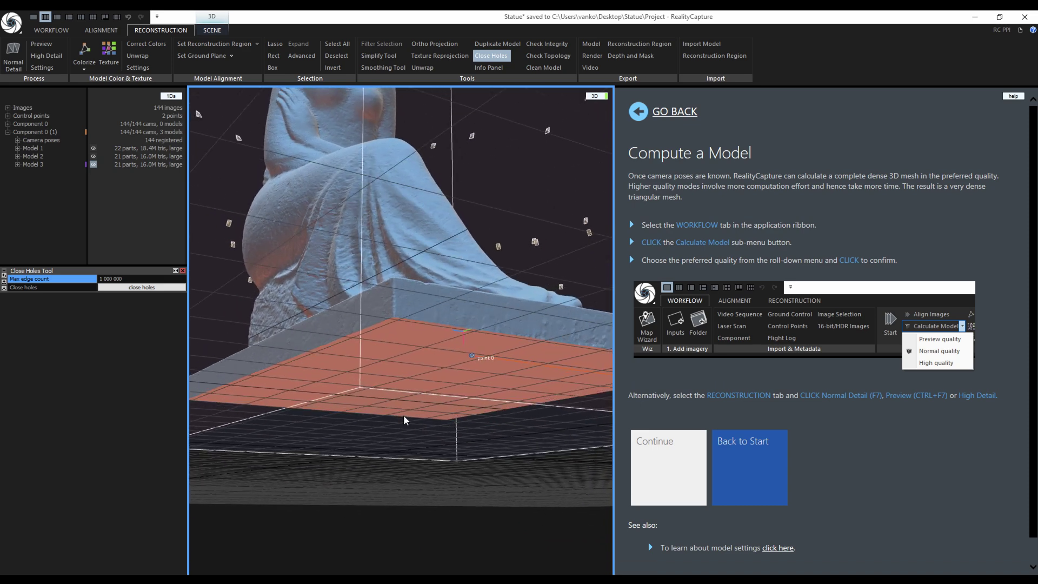
pyautogui.click(212, 29)
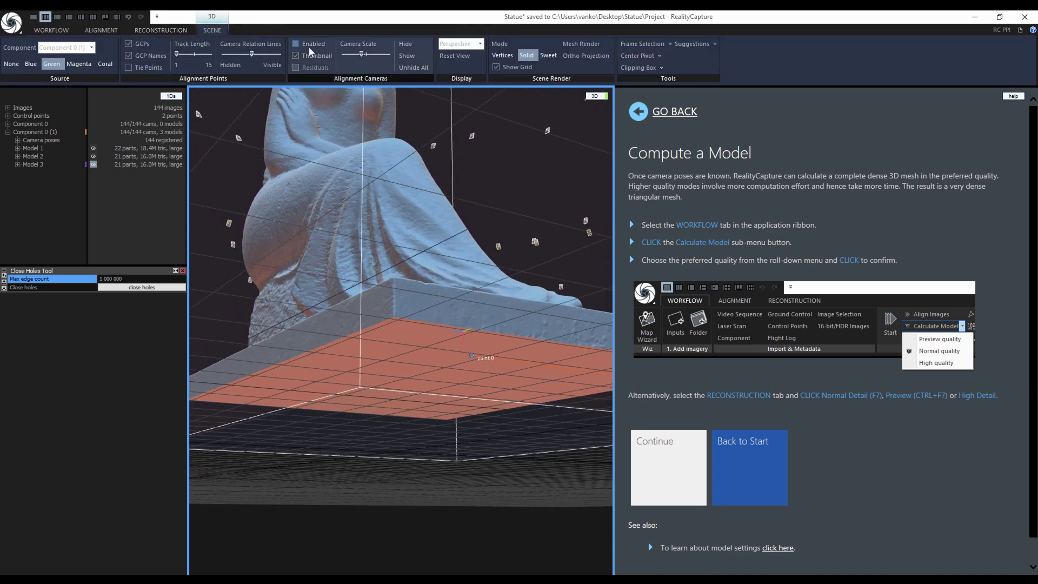
pyautogui.click(496, 67)
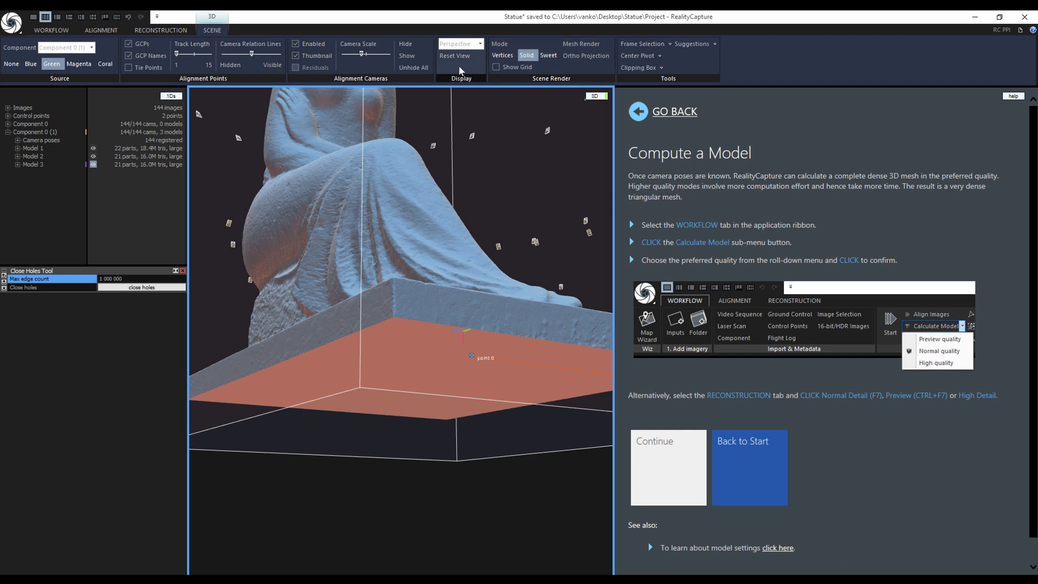
pyautogui.click(295, 43)
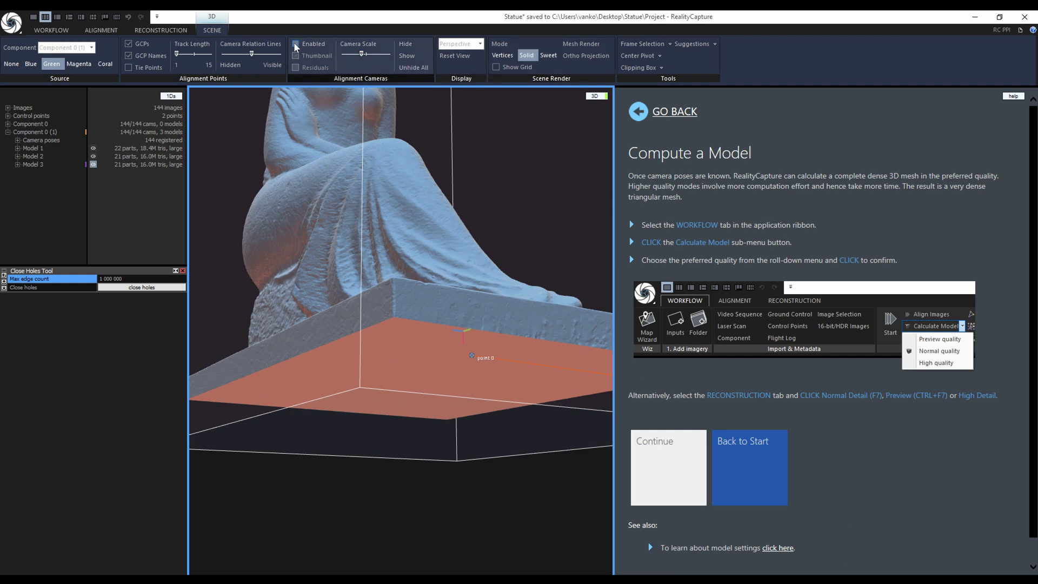
pyautogui.moveTo(420, 382); pyautogui.dragTo(413, 451)
pyautogui.scroll(-10, 400, 432)
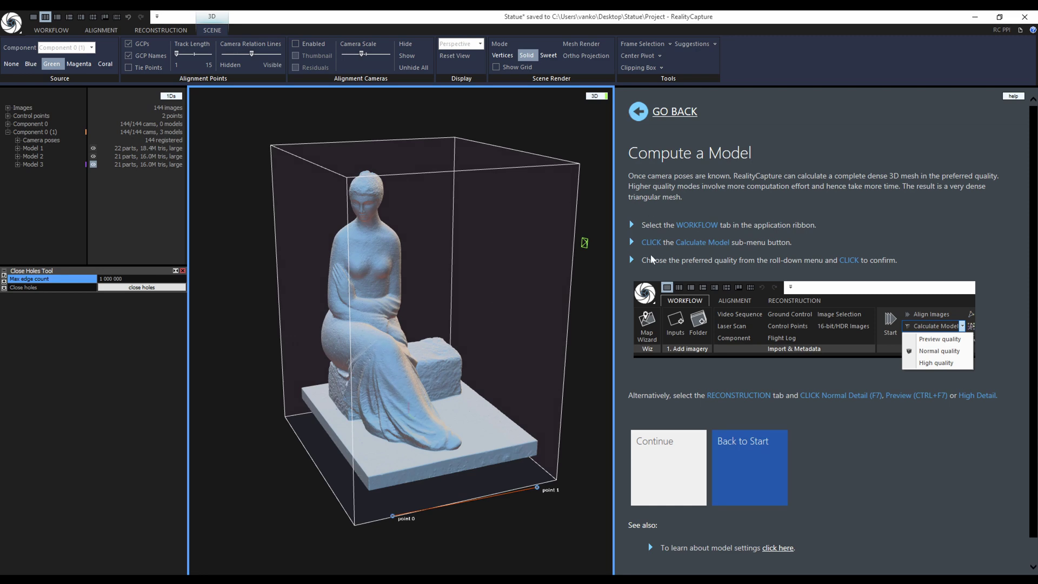
# Advance the help guide to the Making Models Colored page and close the Close Holes Tool panel
pyautogui.click(665, 470)
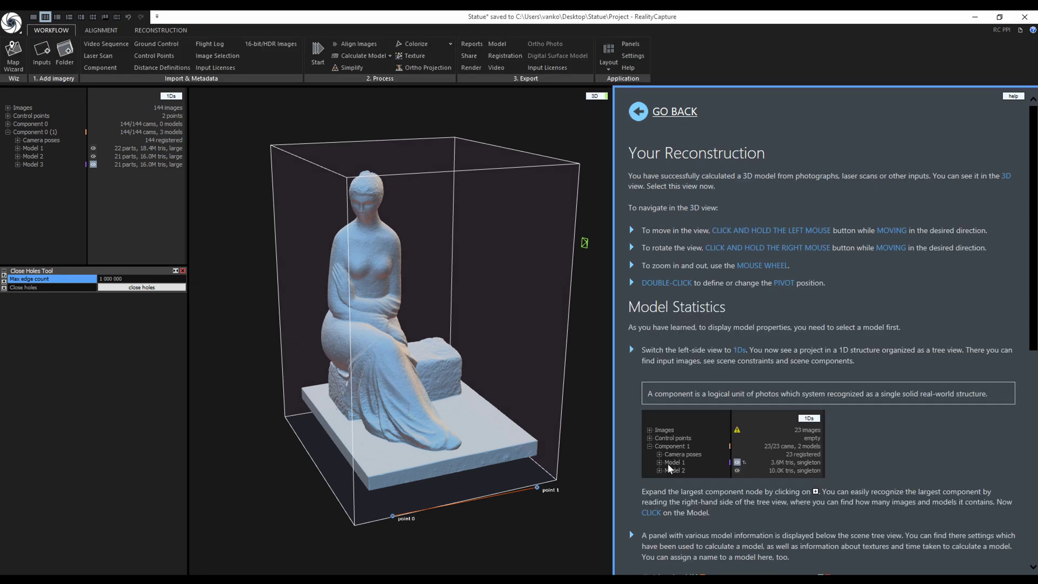
pyautogui.scroll(-5, 1015, 314)
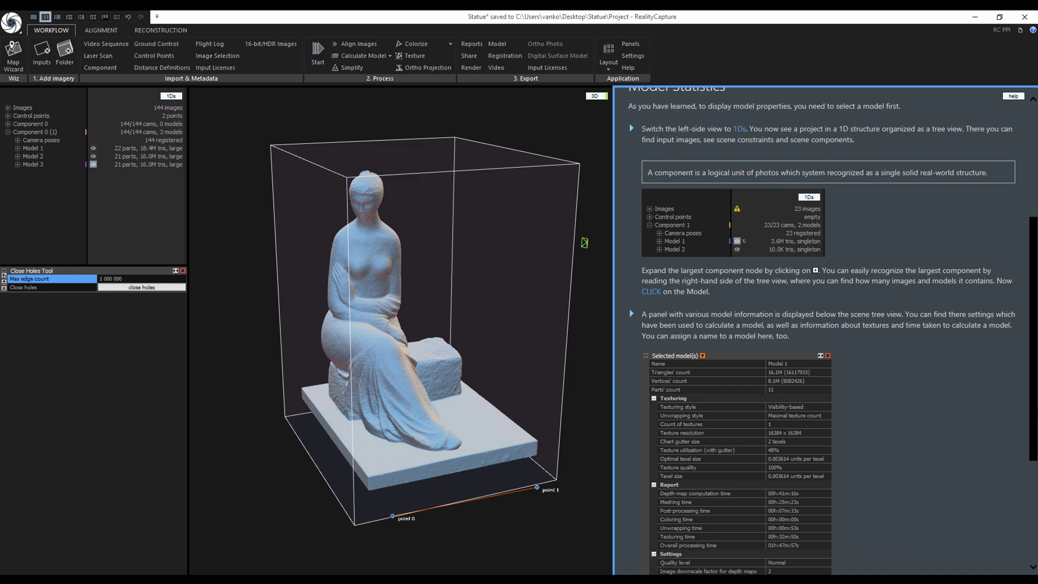
pyautogui.scroll(-2, 822, 324)
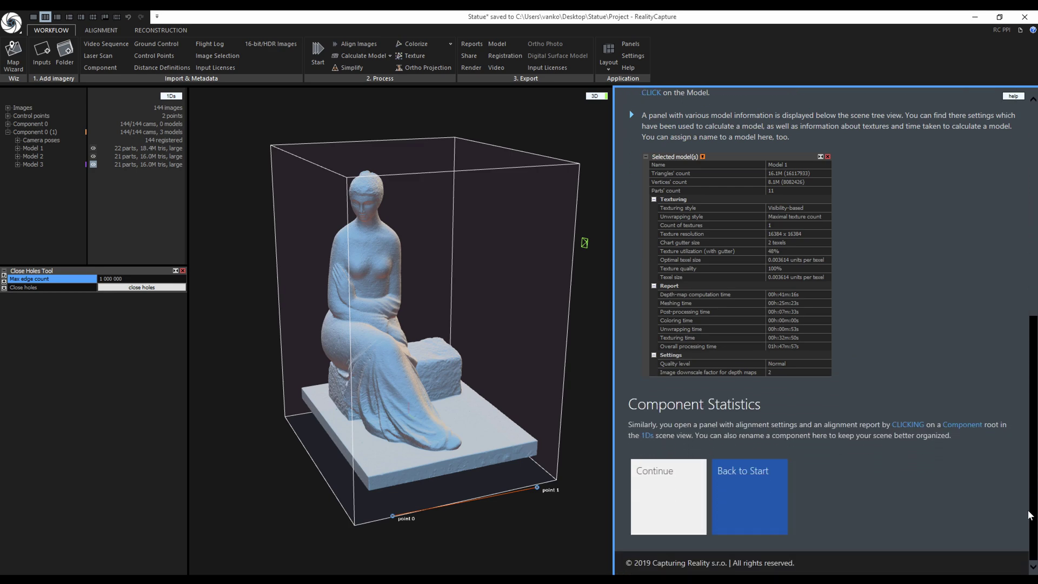
pyautogui.click(679, 494)
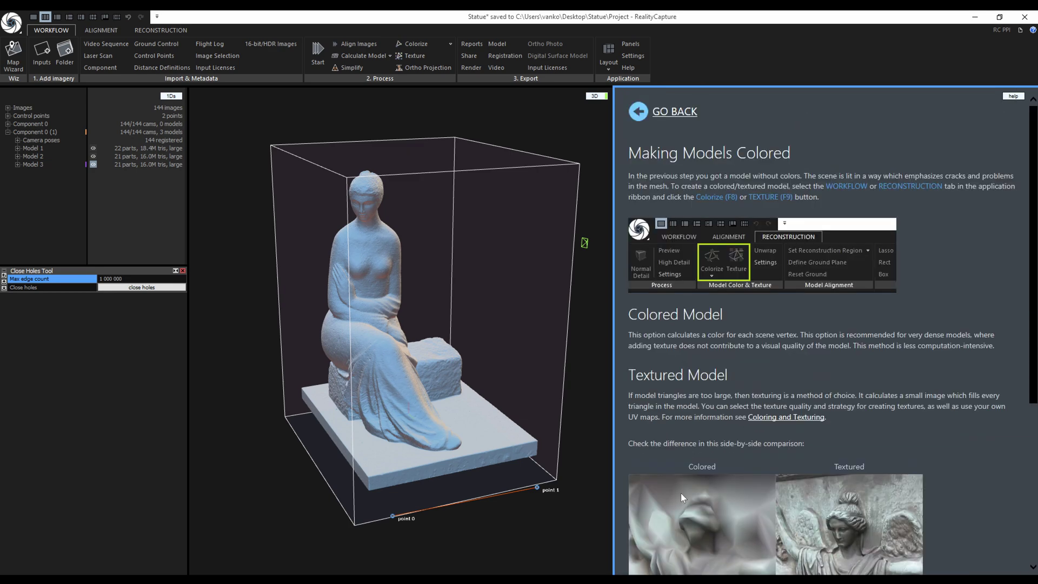
pyautogui.moveTo(1034, 355); pyautogui.dragTo(1034, 380)
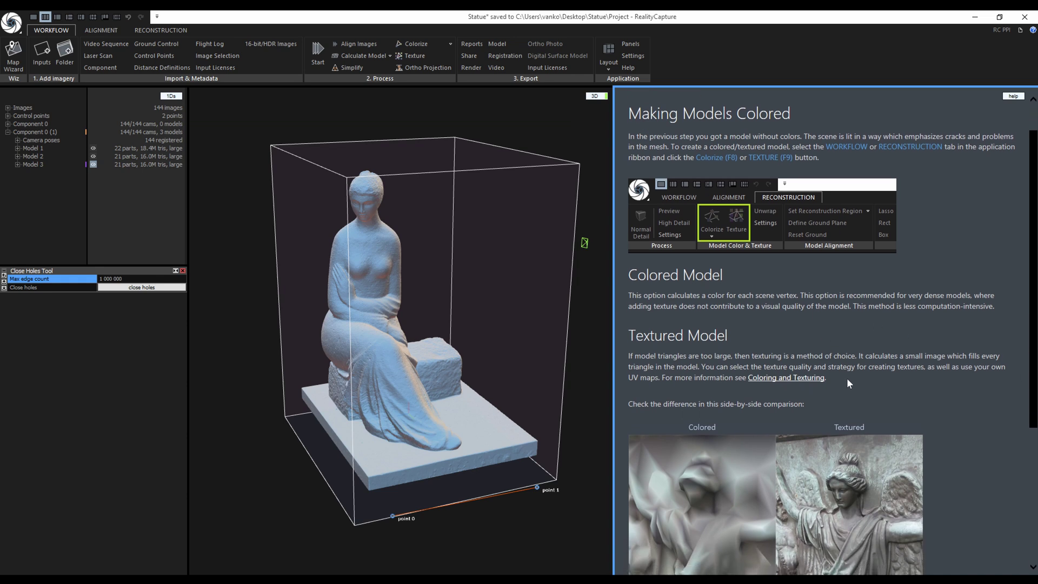
pyautogui.moveTo(1034, 399); pyautogui.dragTo(1036, 506)
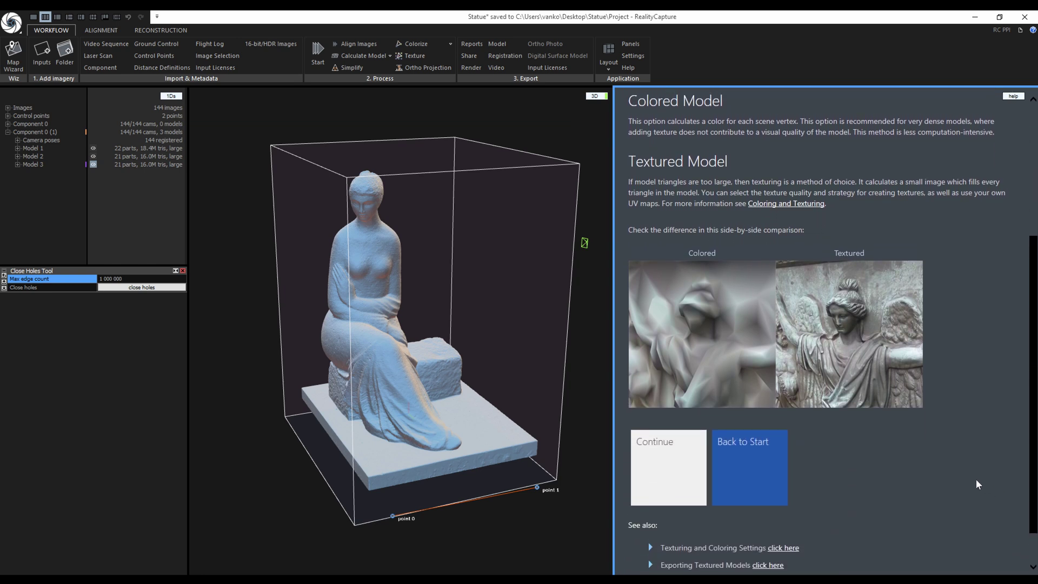
pyautogui.click(183, 275)
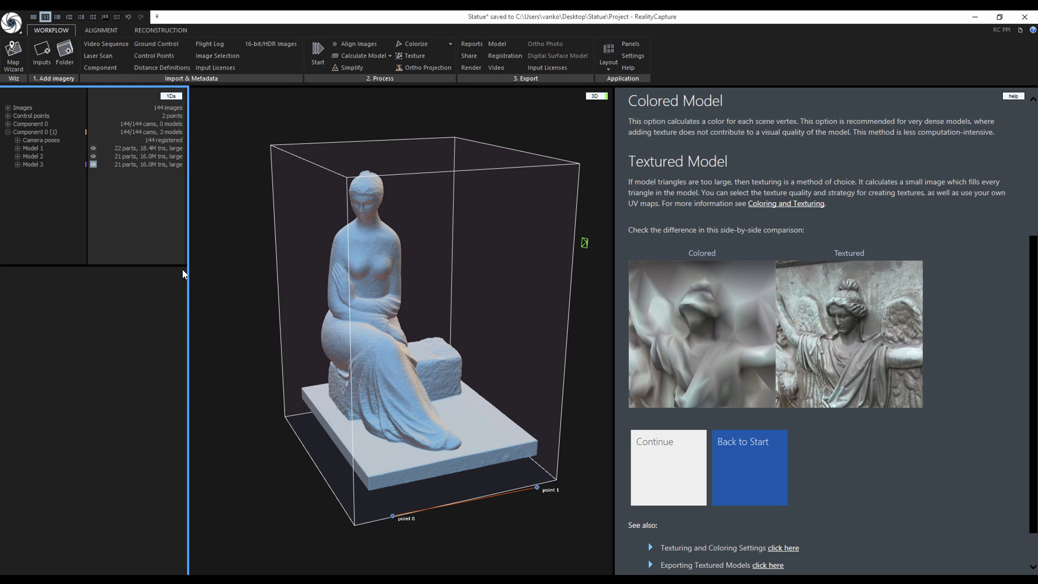
# Open the Model Color & Texture settings (8192 x 8192, Multi-band coloring) and expand Default unwrap parameters
pyautogui.click(182, 30)
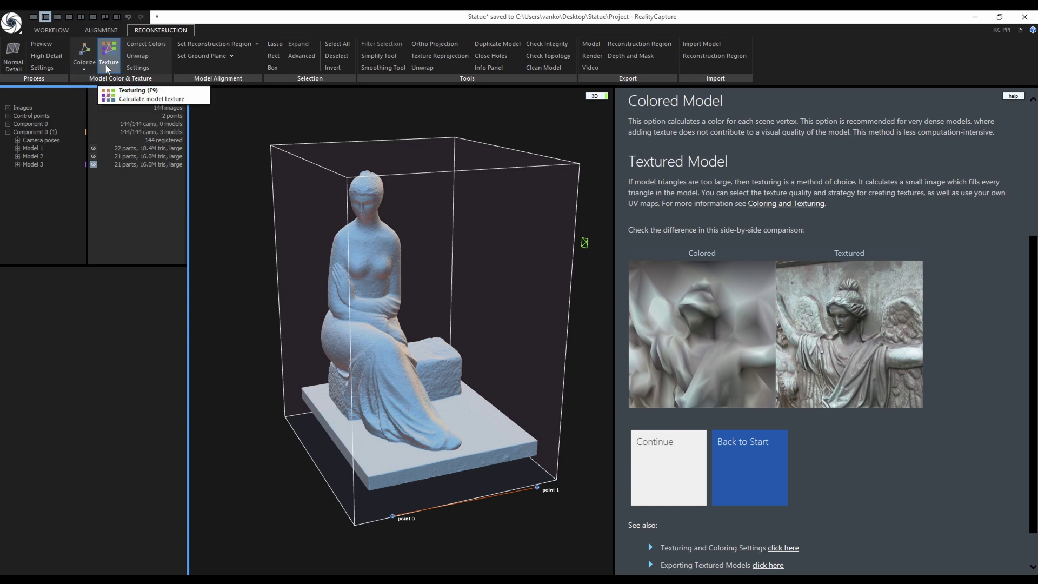
pyautogui.click(143, 69)
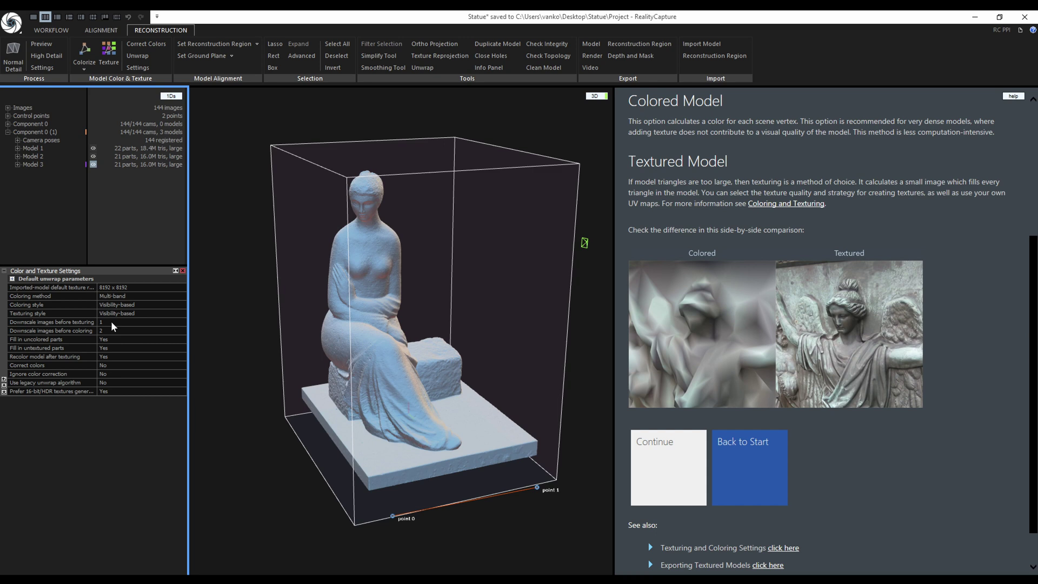
pyautogui.click(12, 279)
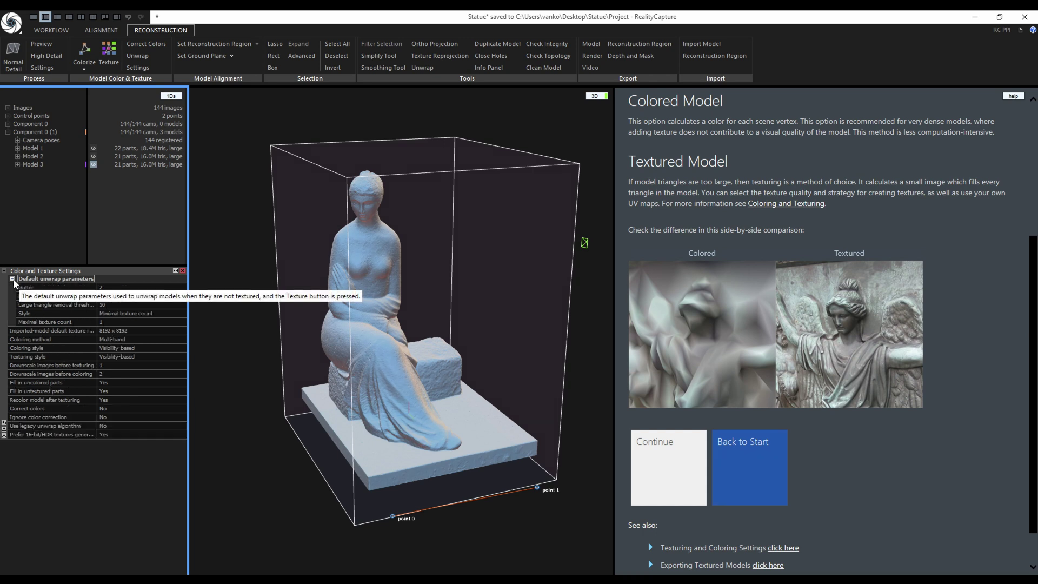
pyautogui.click(112, 259)
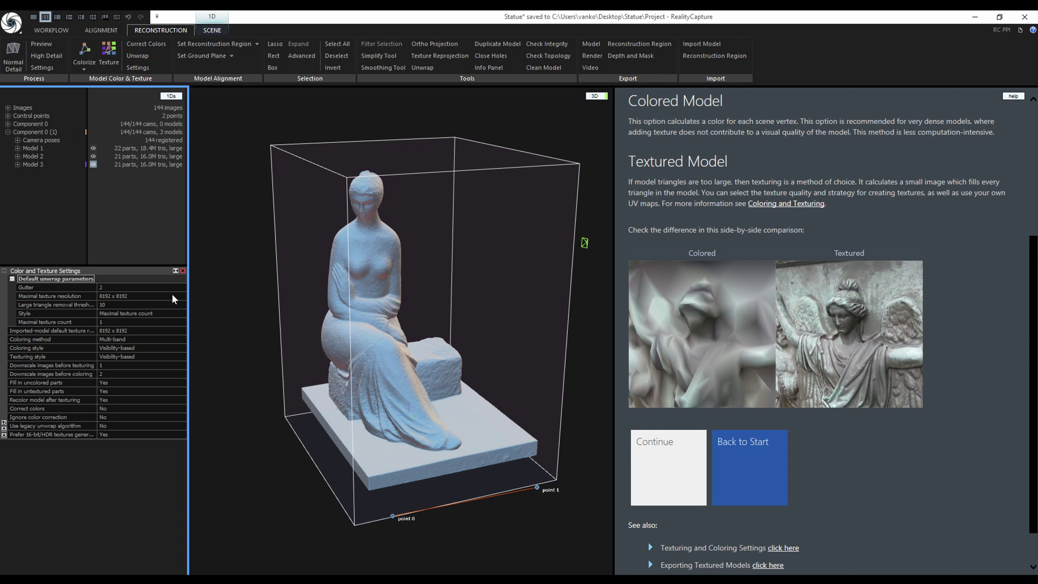
# Unwrap Model 3 at 2048 x 2048 maximal texture resolution with Maximal texture count style
pyautogui.click(182, 271)
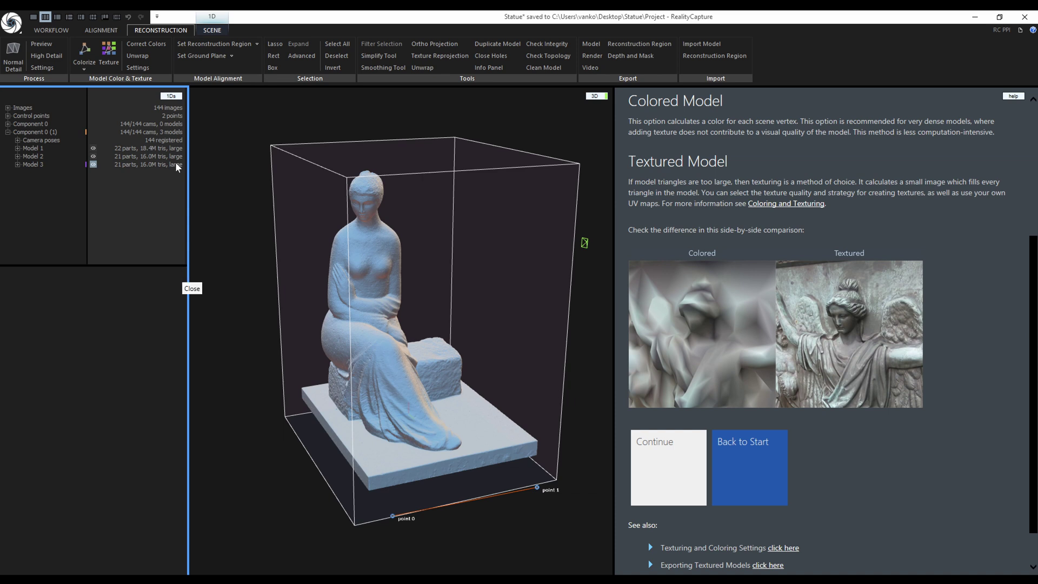
pyautogui.click(144, 57)
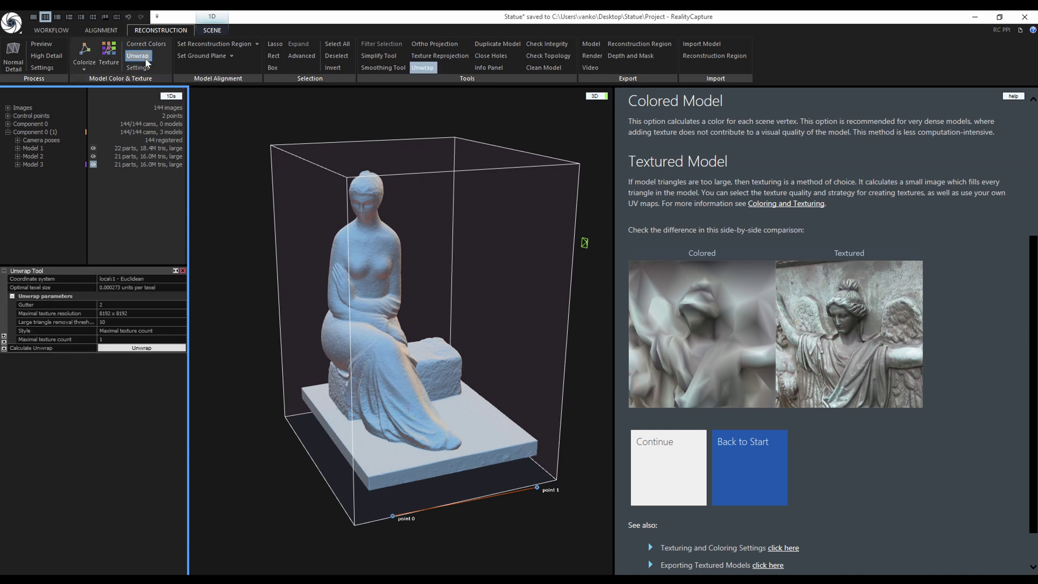
pyautogui.click(183, 305)
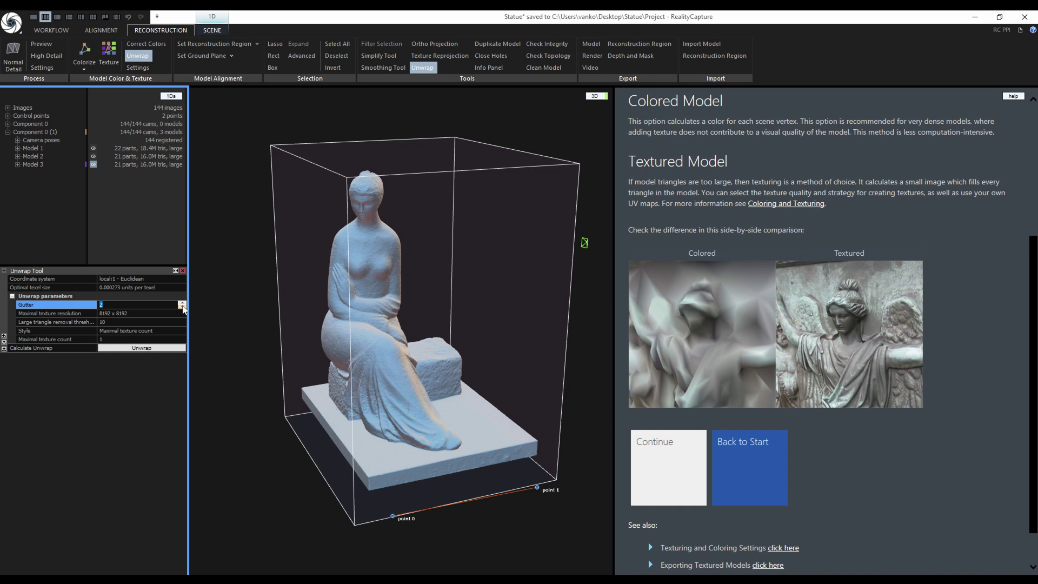
pyautogui.click(184, 313)
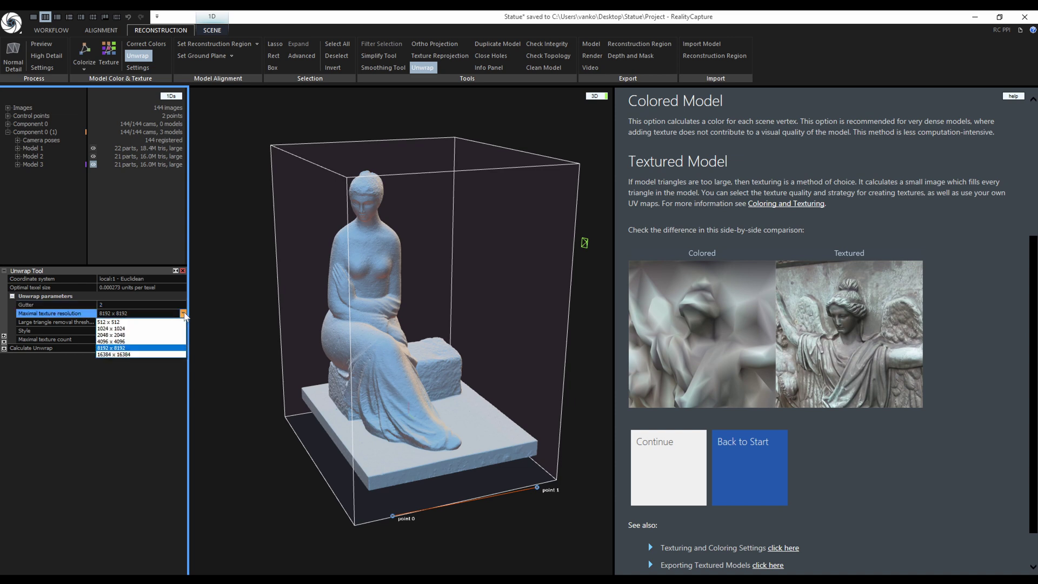
pyautogui.click(176, 348)
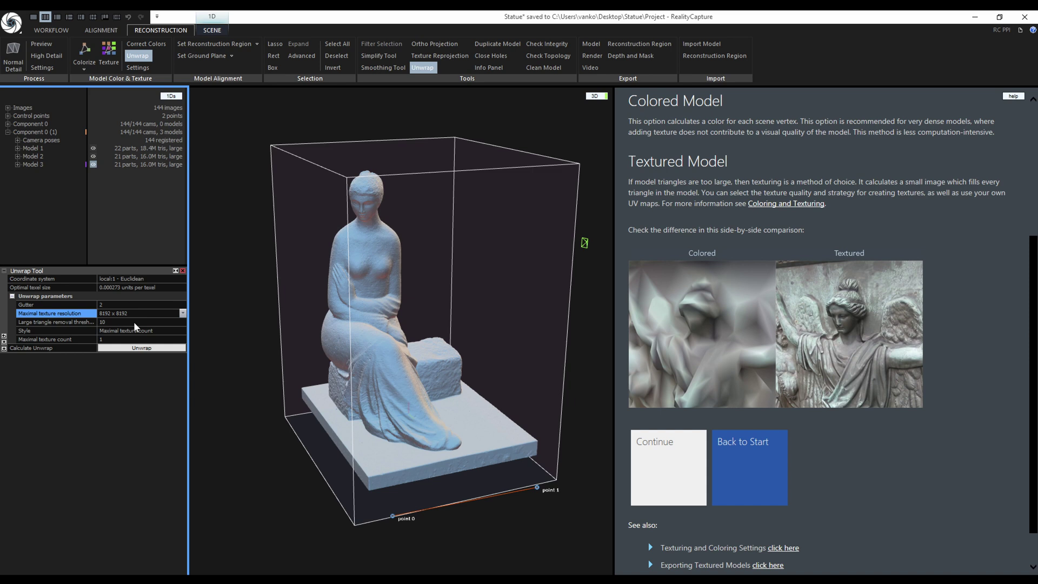
pyautogui.click(183, 330)
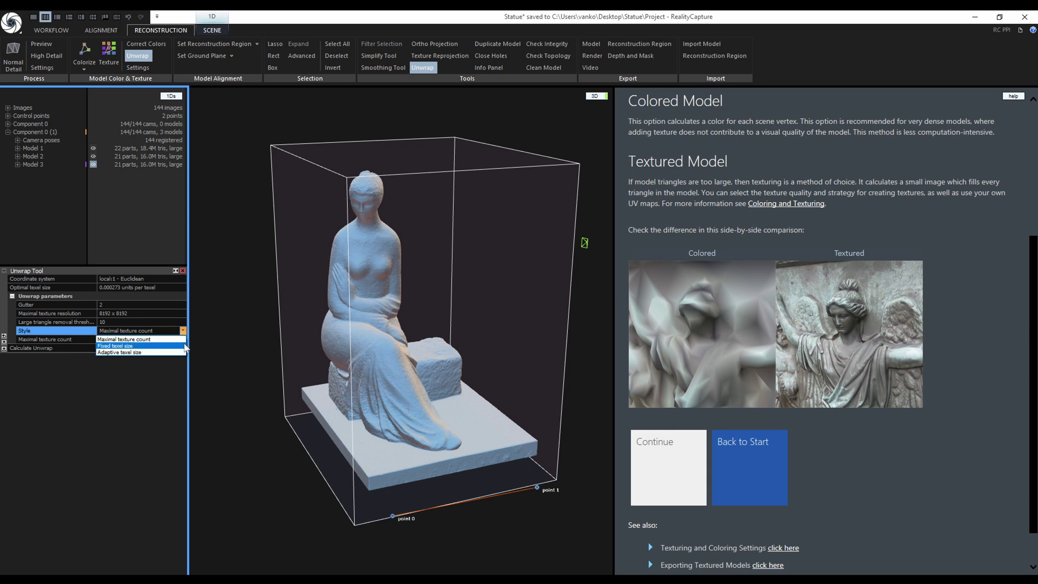
pyautogui.click(183, 340)
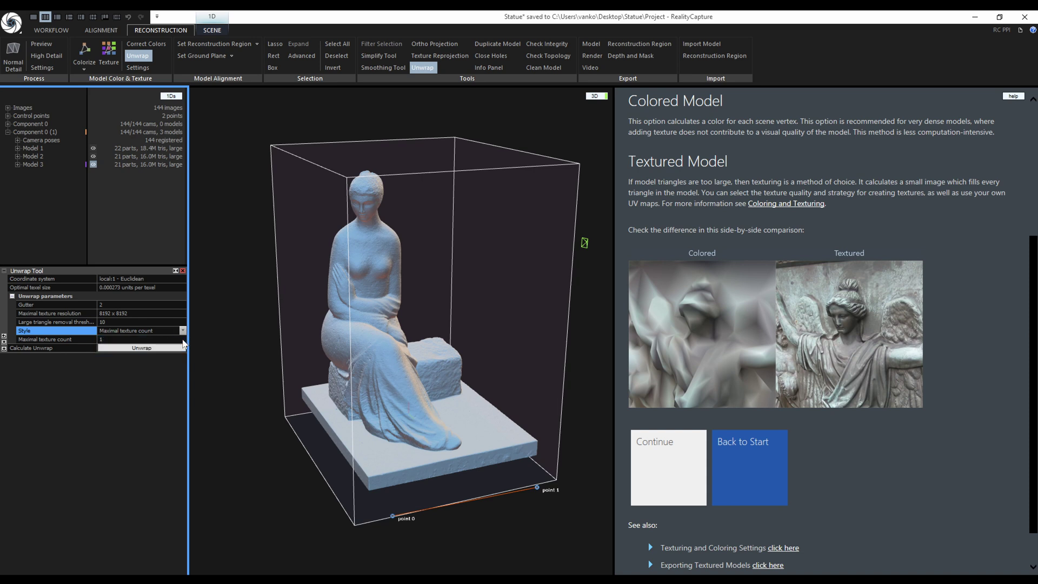
pyautogui.click(170, 314)
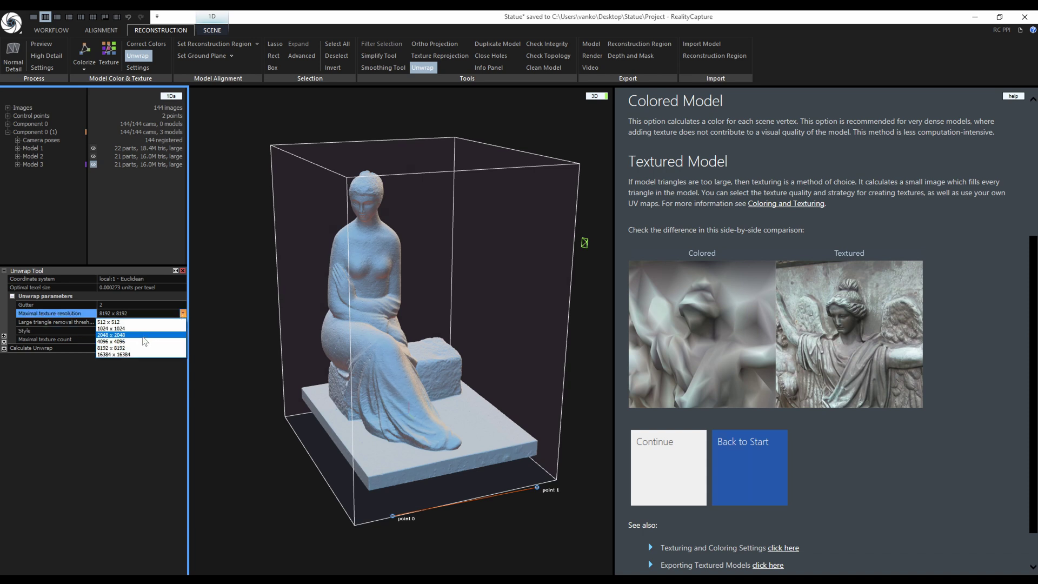
pyautogui.click(145, 335)
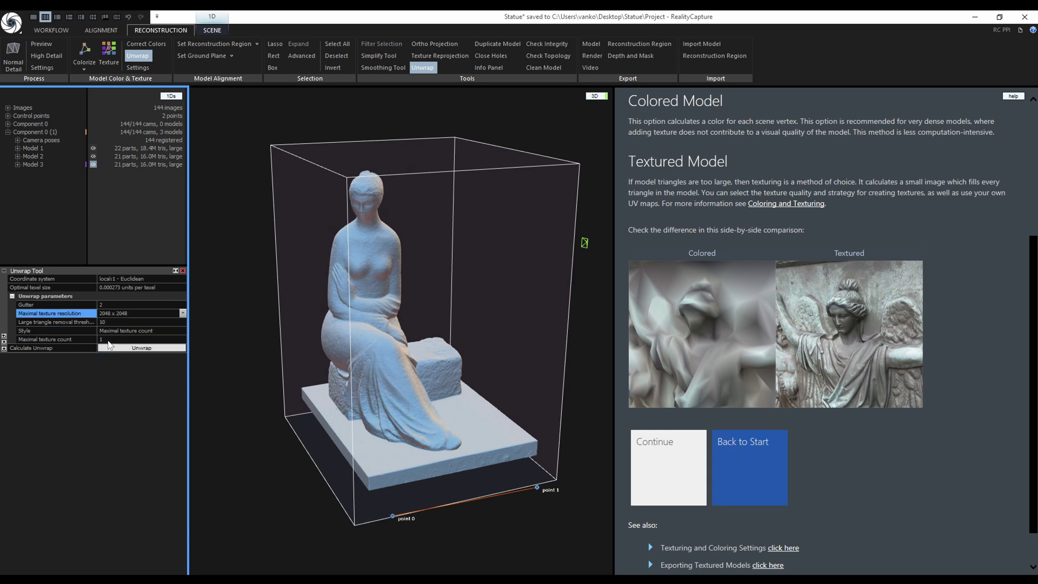
pyautogui.click(168, 349)
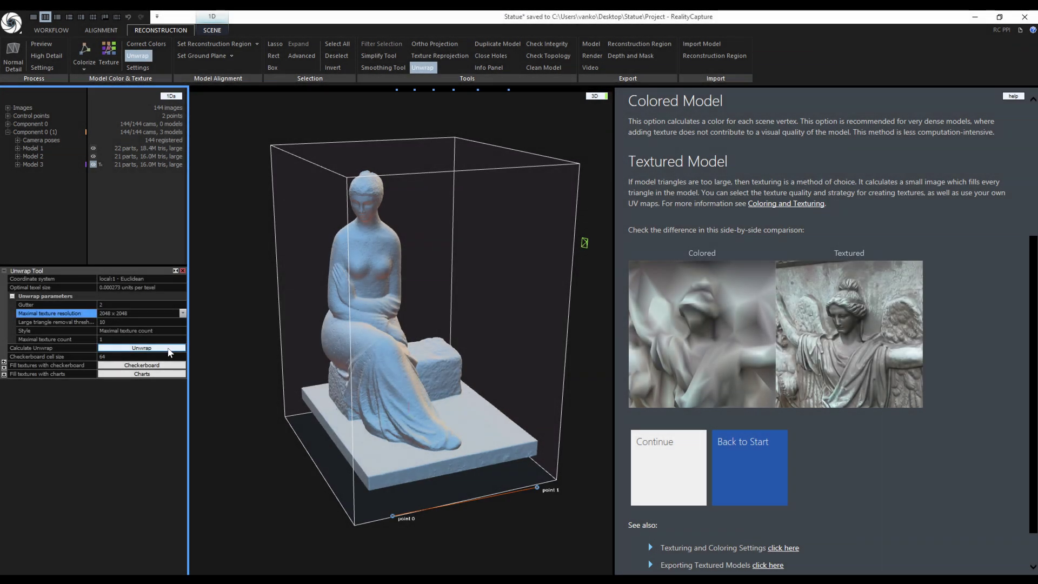
# Try Vertices and Solid render modes, then show the checkerboard-textured statue in Sweet full render
pyautogui.click(232, 312)
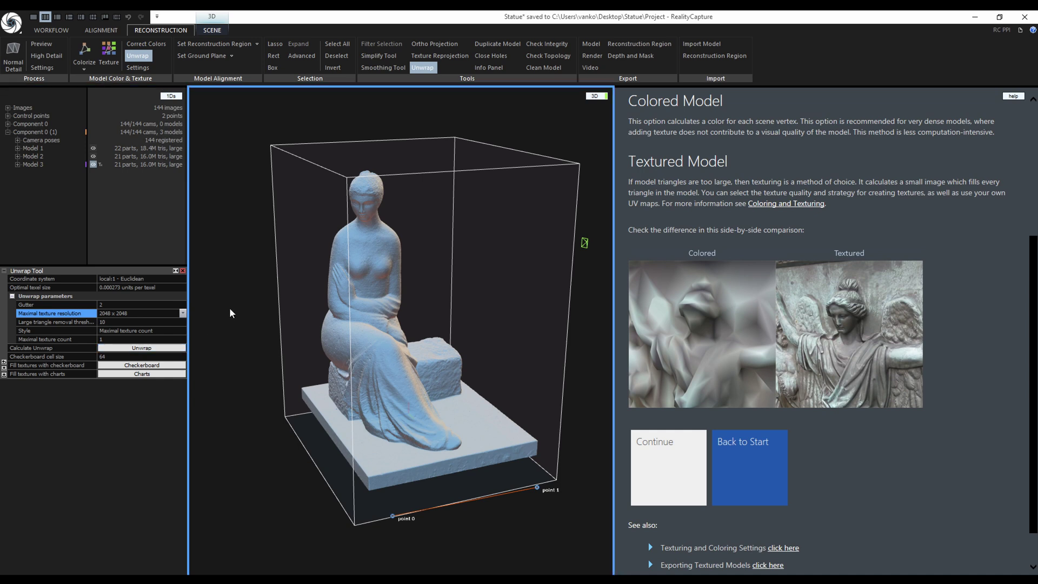
pyautogui.click(213, 29)
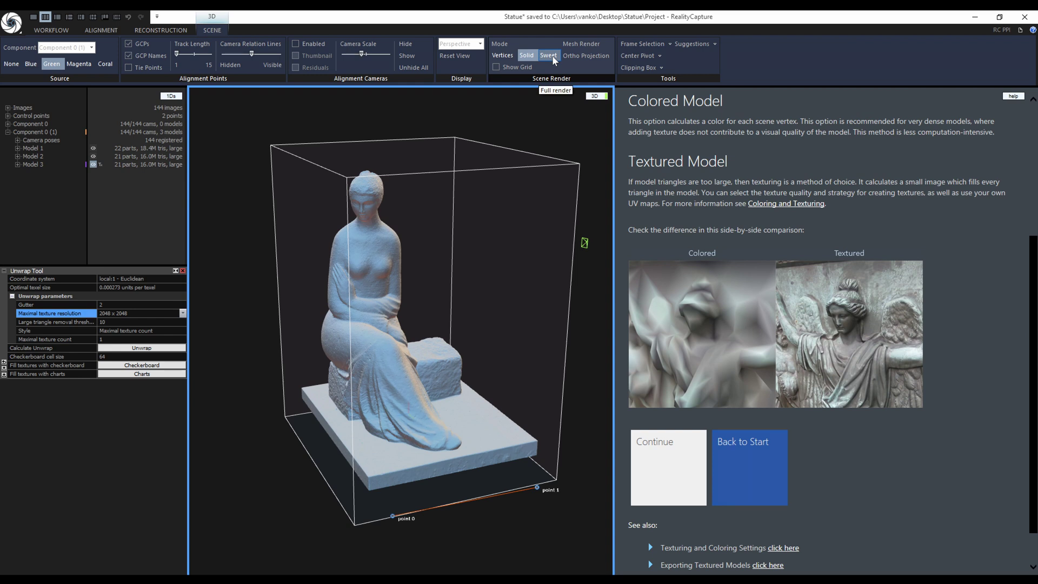
pyautogui.click(503, 56)
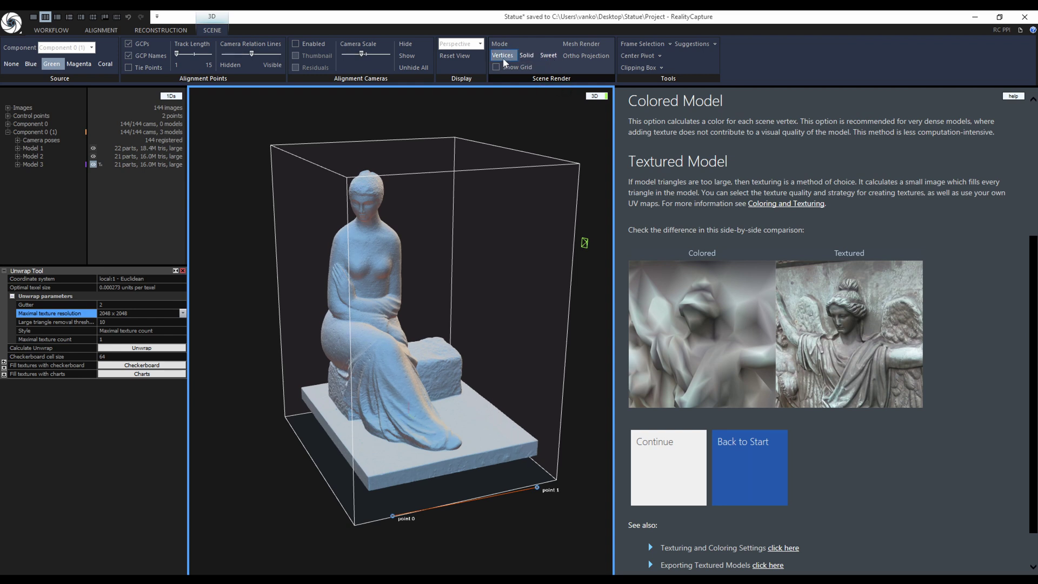
pyautogui.scroll(10, 367, 297)
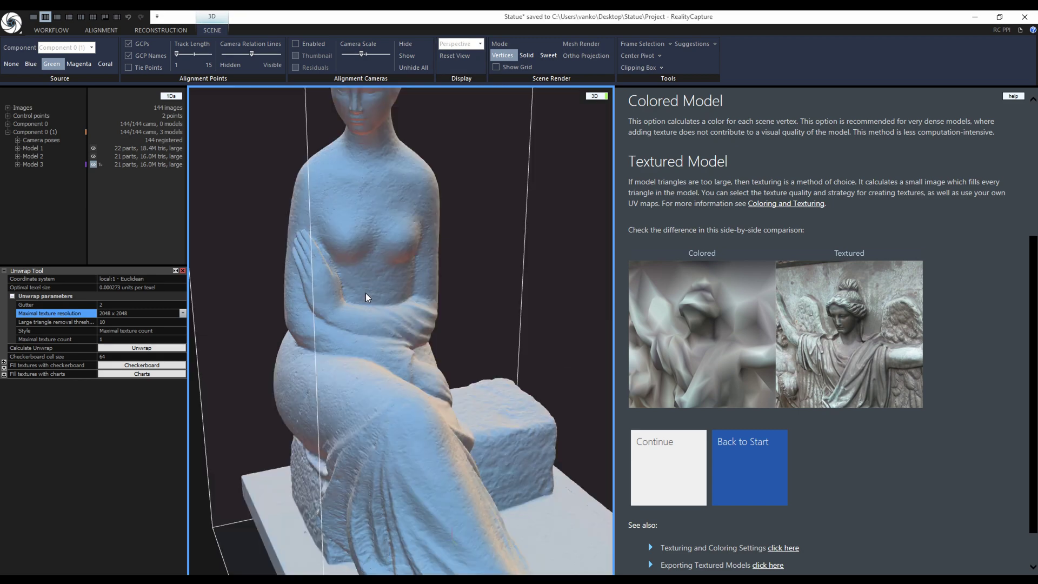
pyautogui.scroll(3, 366, 297)
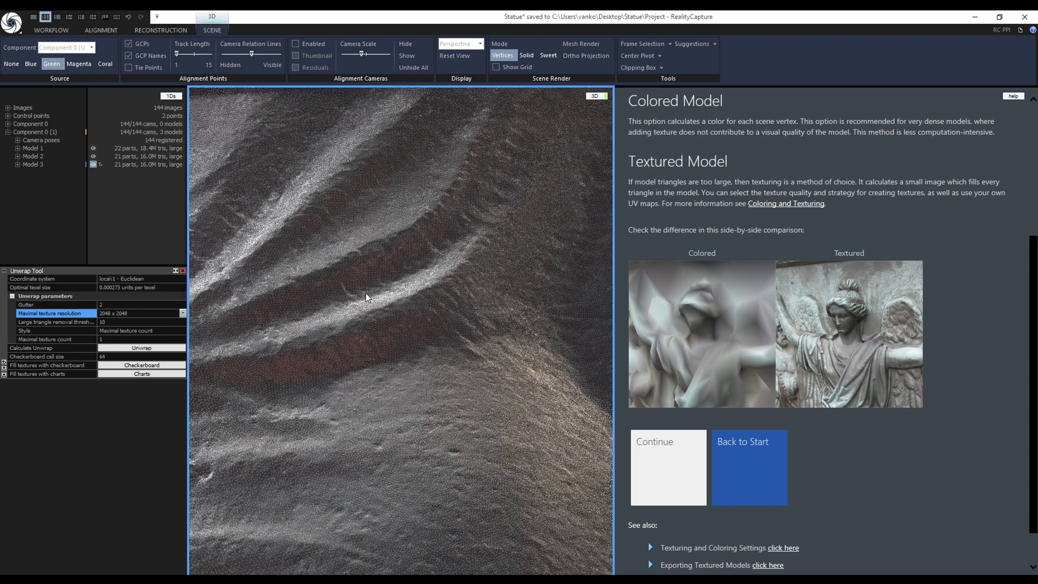
pyautogui.click(528, 56)
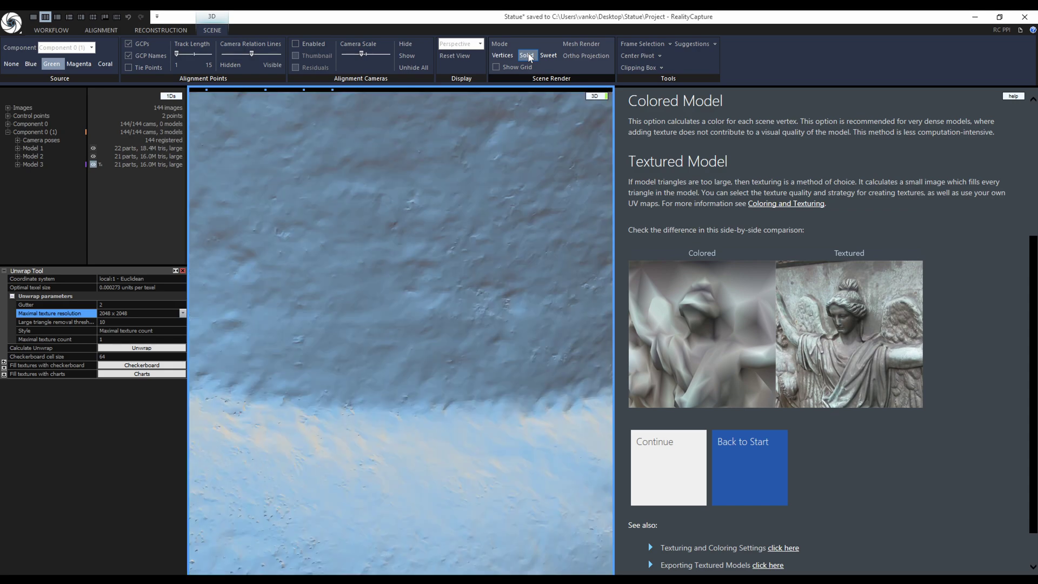
pyautogui.click(549, 56)
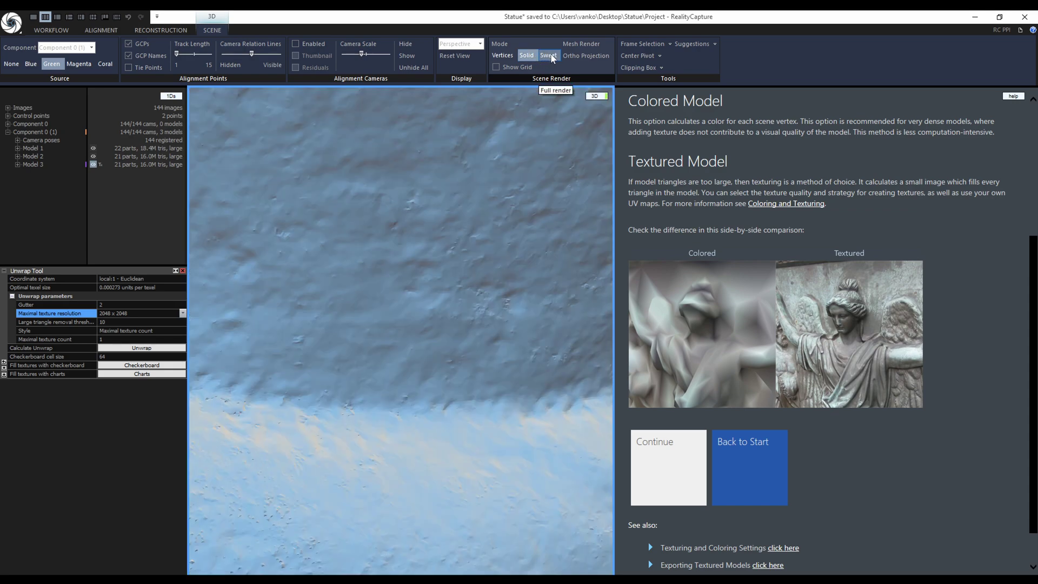
pyautogui.scroll(-5, 395, 373)
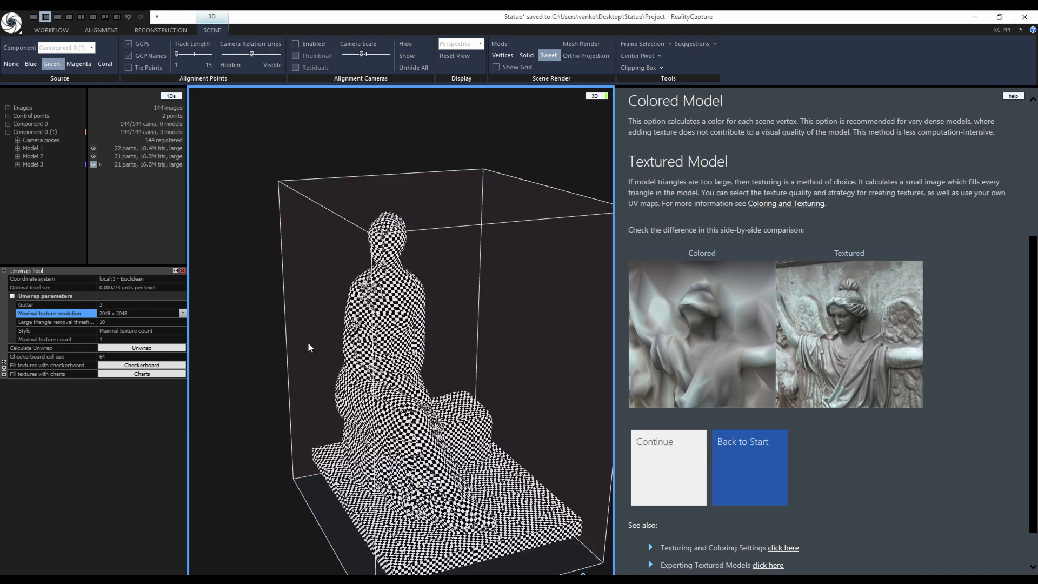
# Re-unwrap Model 3 at 16384 x 16384 with a maximal texture count of 10
pyautogui.click(49, 165)
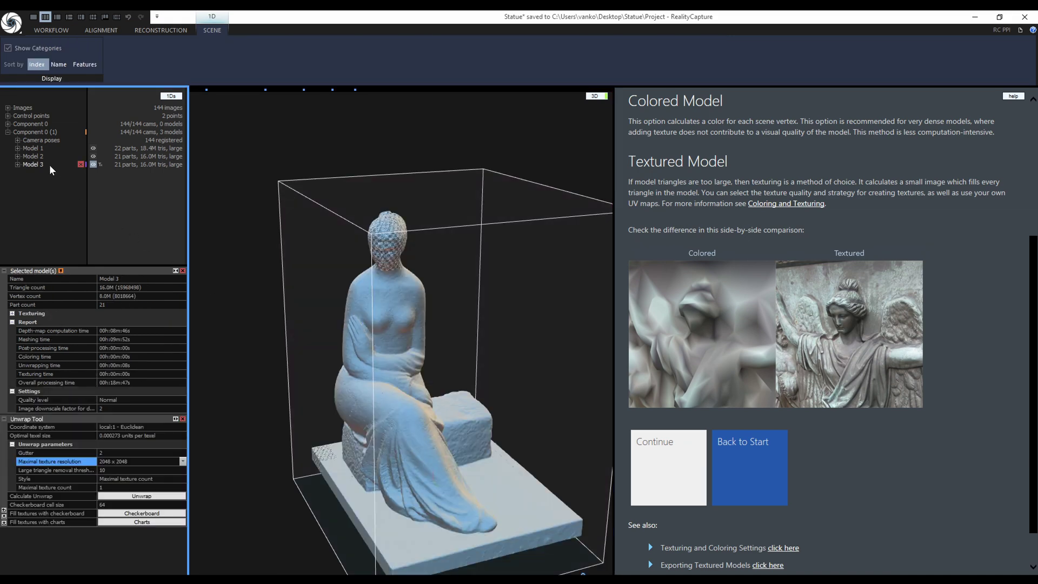
pyautogui.click(12, 313)
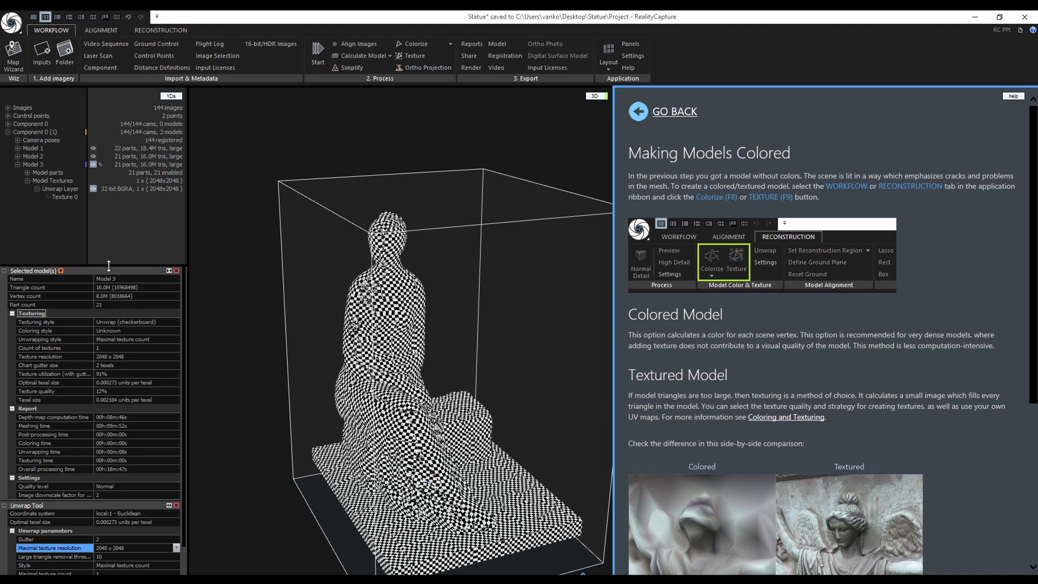
pyautogui.moveTo(108, 265); pyautogui.dragTo(109, 210)
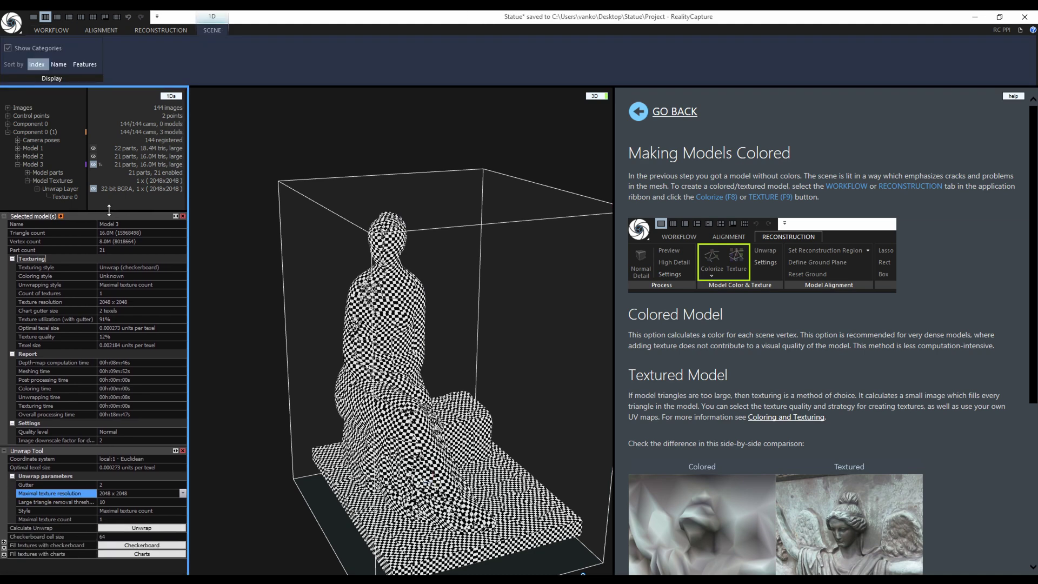
pyautogui.click(182, 494)
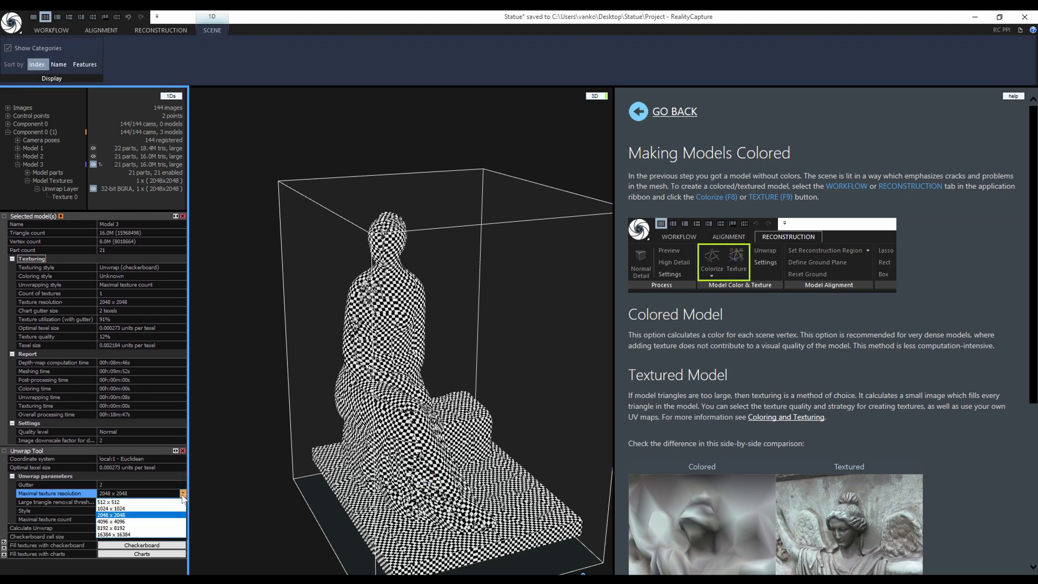
pyautogui.click(147, 535)
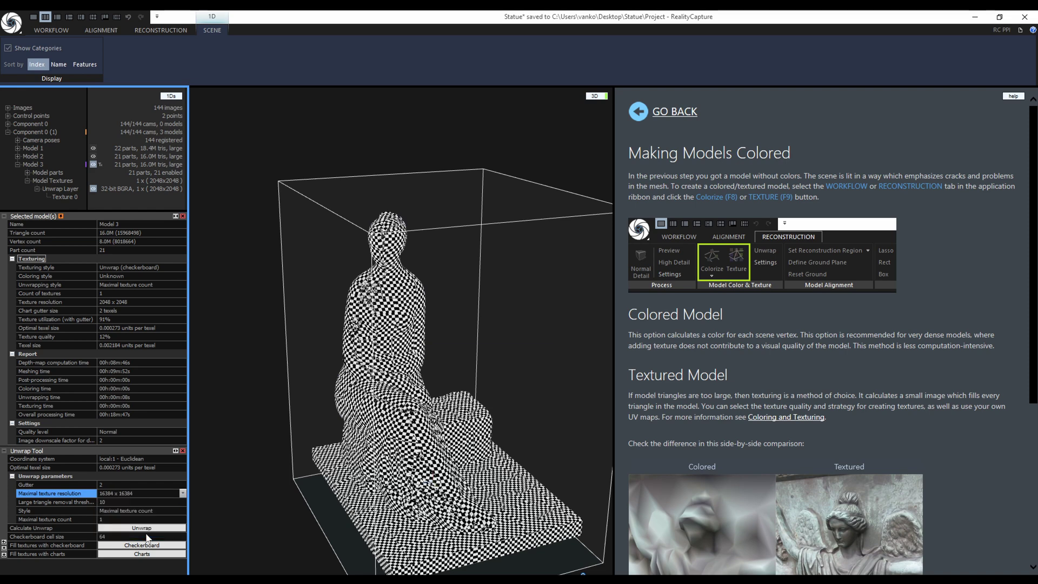
pyautogui.click(111, 520)
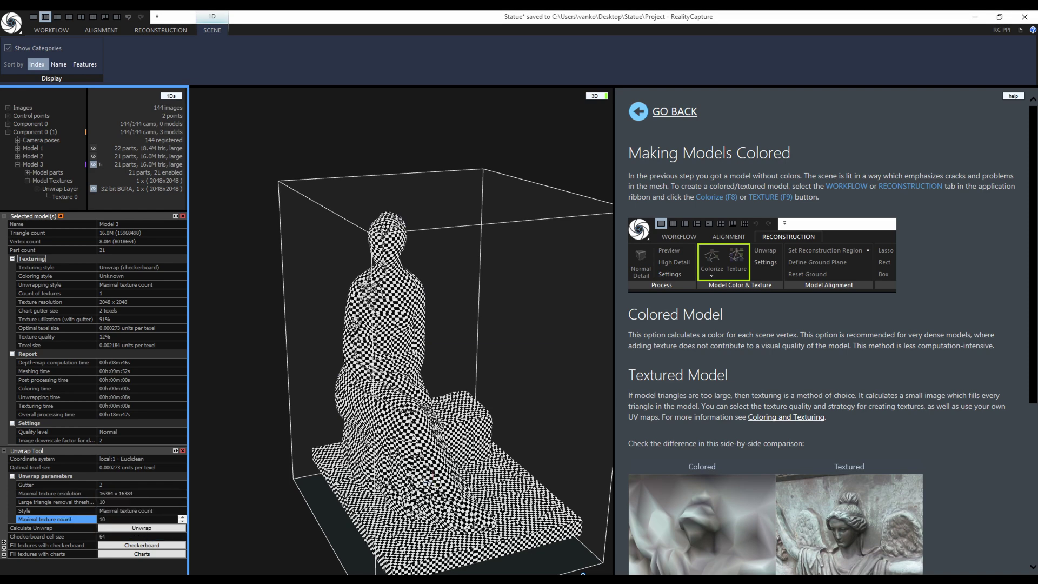
pyautogui.click(172, 531)
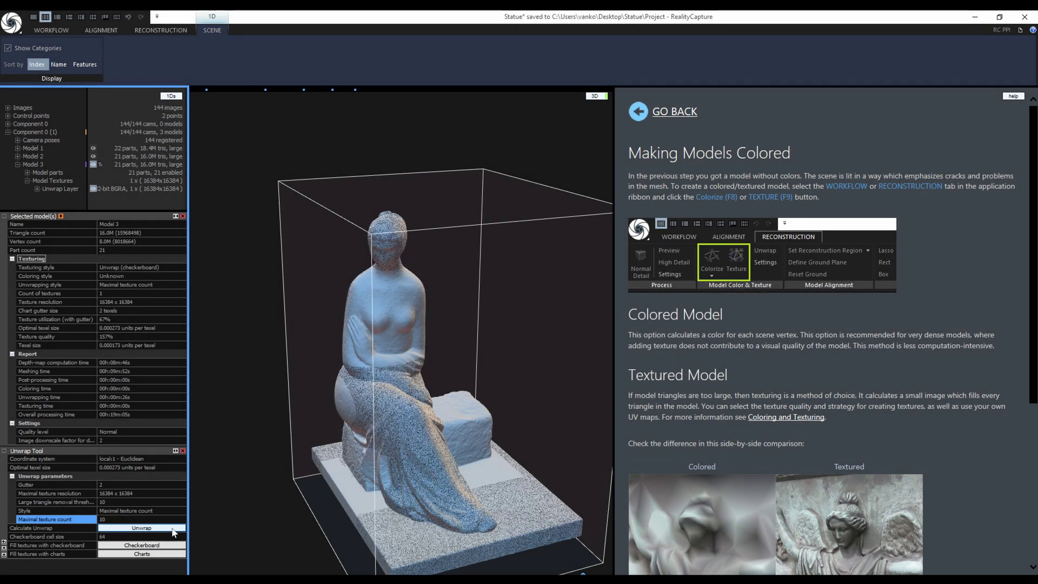
# Re-unwrap Model 3 at 4096 x 4096, giving seven textures at 106% quality
pyautogui.click(46, 164)
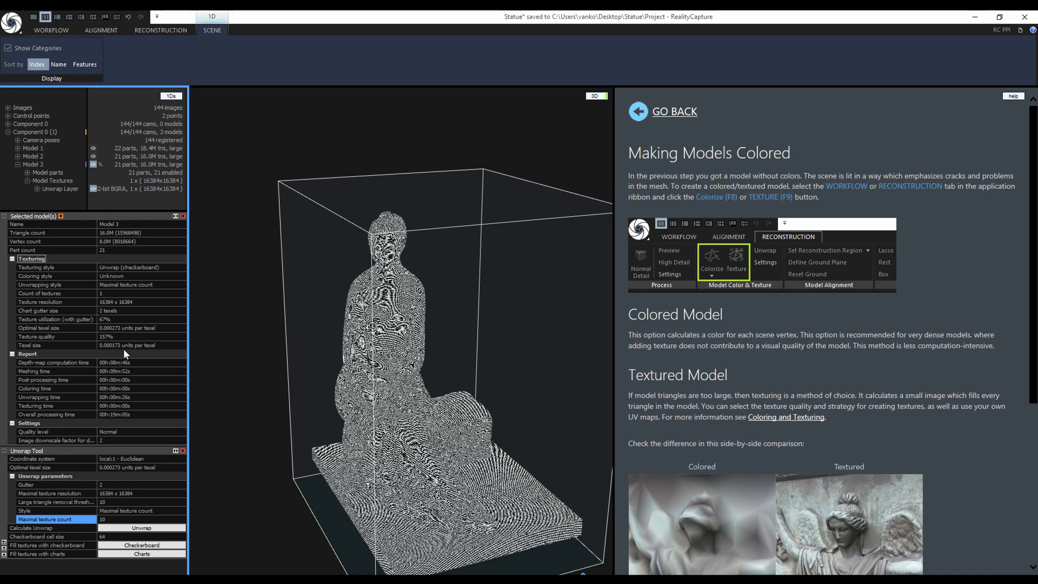
pyautogui.click(183, 493)
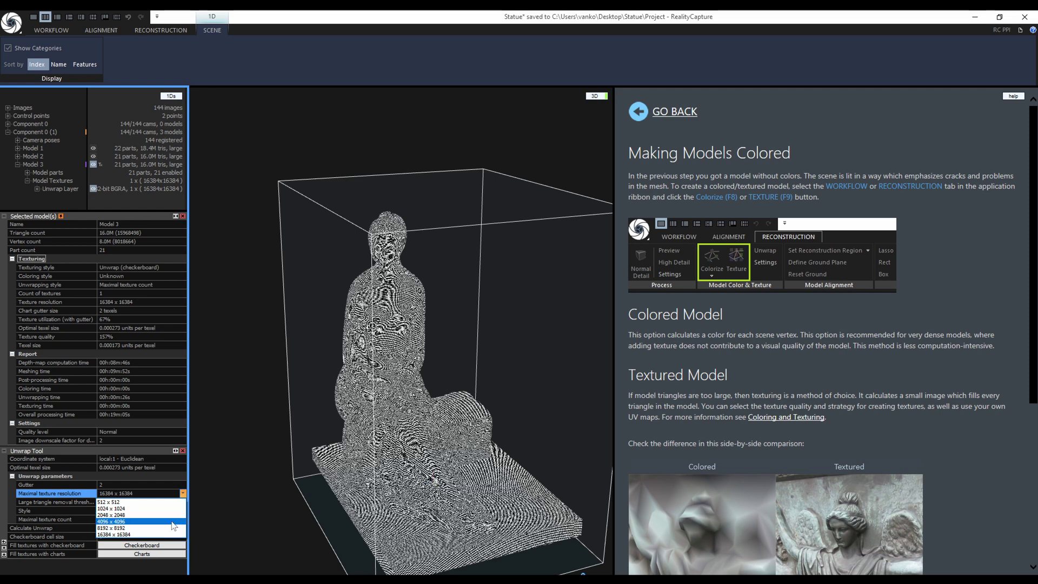
pyautogui.click(172, 521)
pyautogui.click(168, 528)
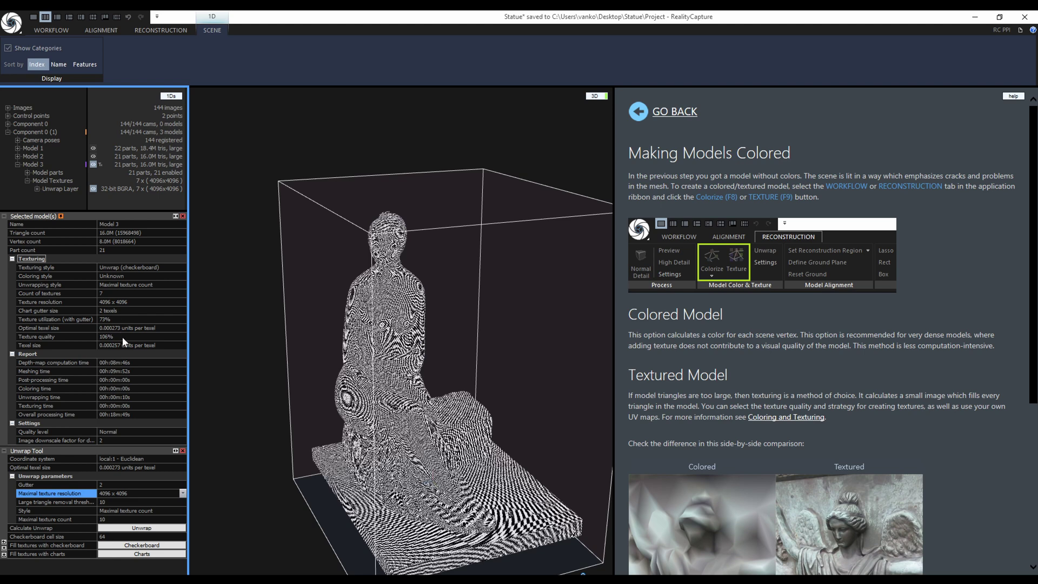
# Re-unwrap Model 3 with Fixed texel size, Optimal texel, 16384 x 16384, then close the Unwrap Tool
pyautogui.click(182, 510)
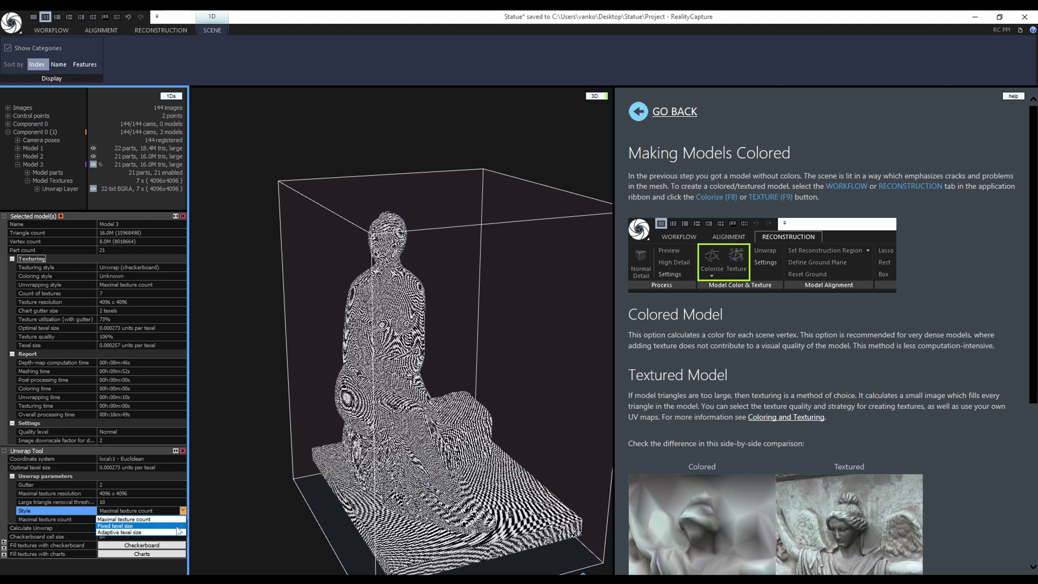
pyautogui.click(173, 527)
pyautogui.click(183, 536)
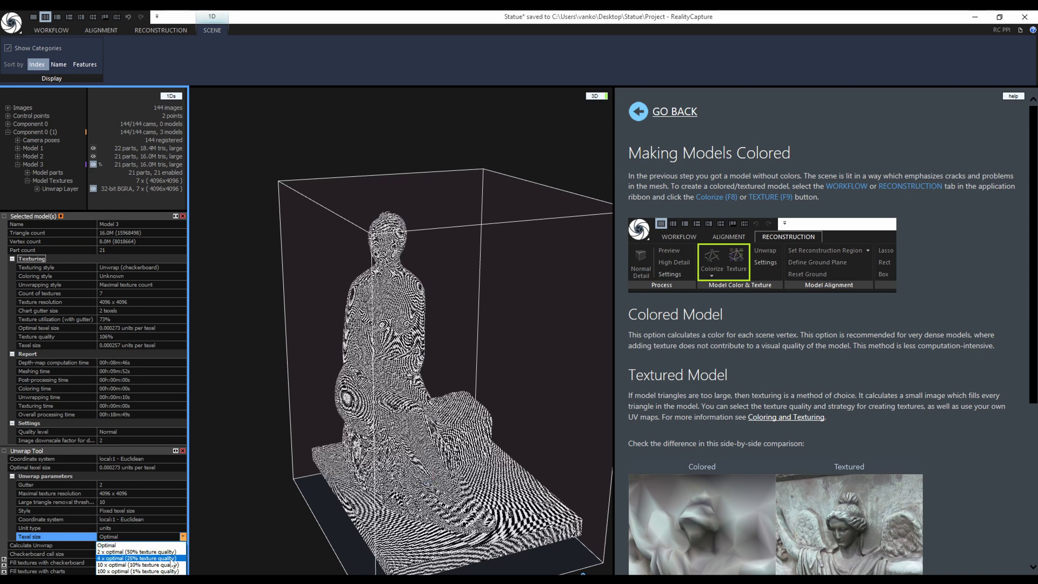
pyautogui.click(181, 546)
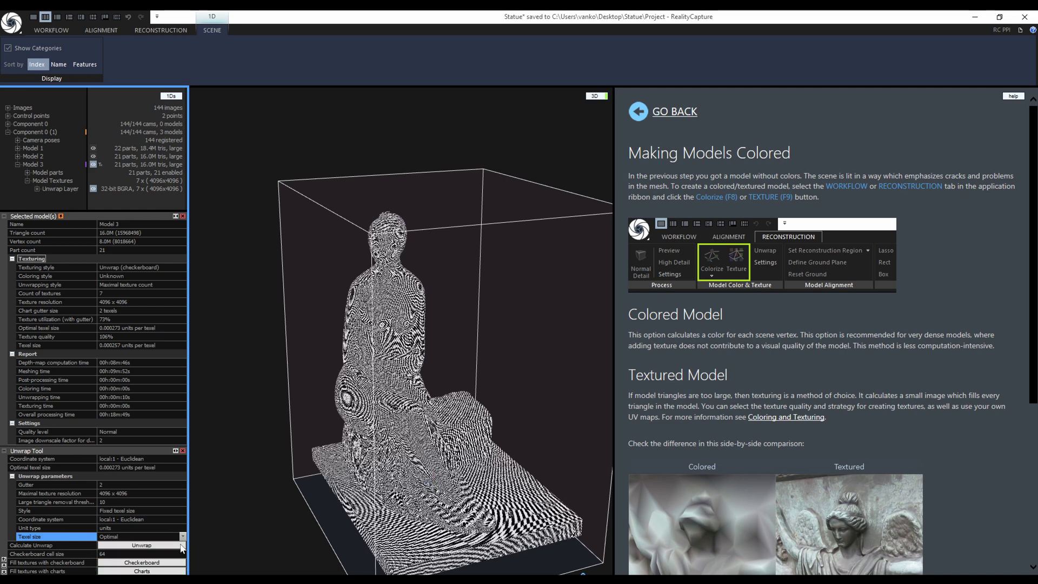
pyautogui.click(178, 493)
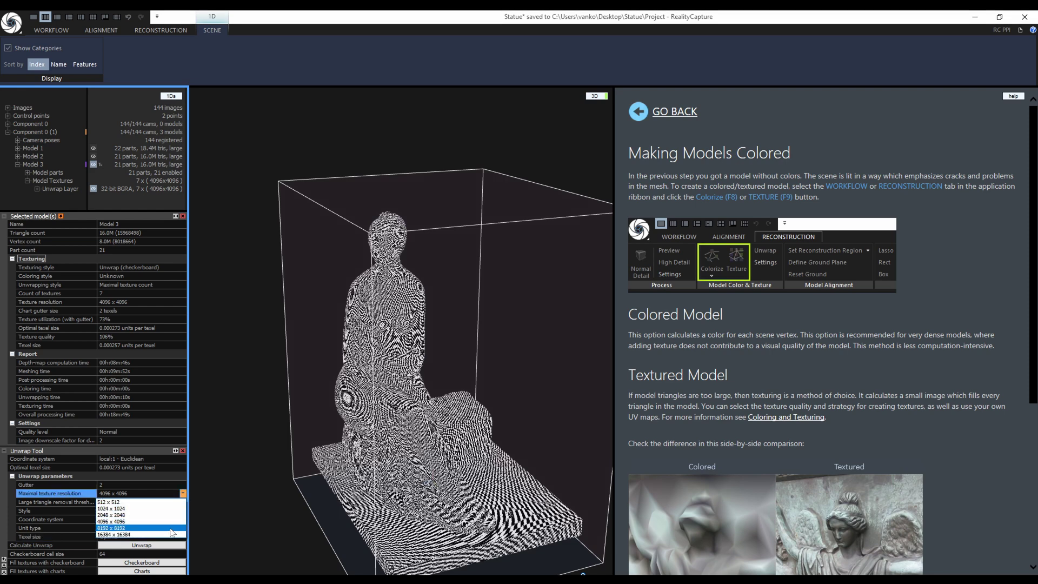
pyautogui.click(172, 535)
pyautogui.click(174, 545)
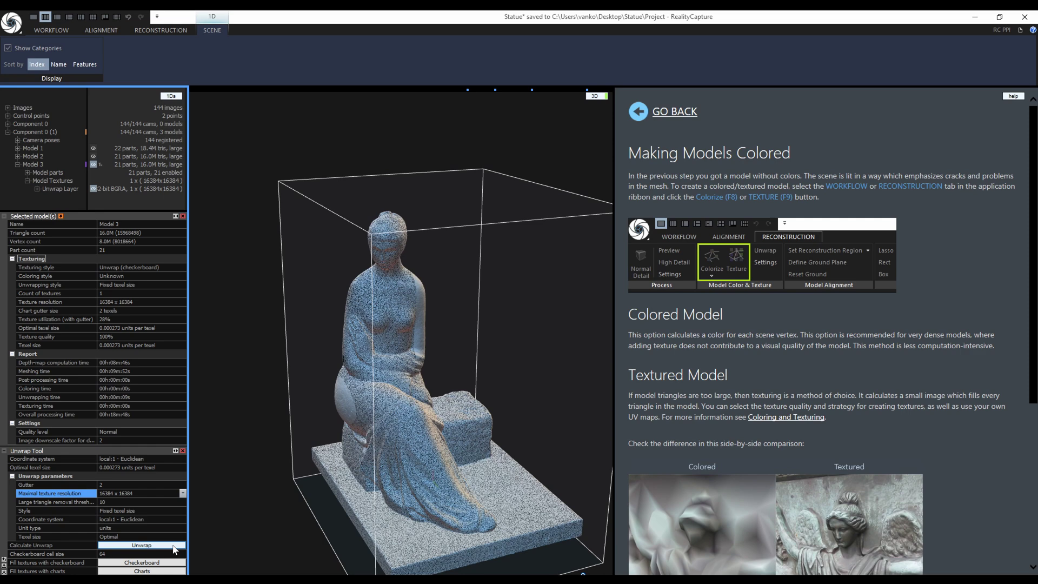
pyautogui.click(183, 451)
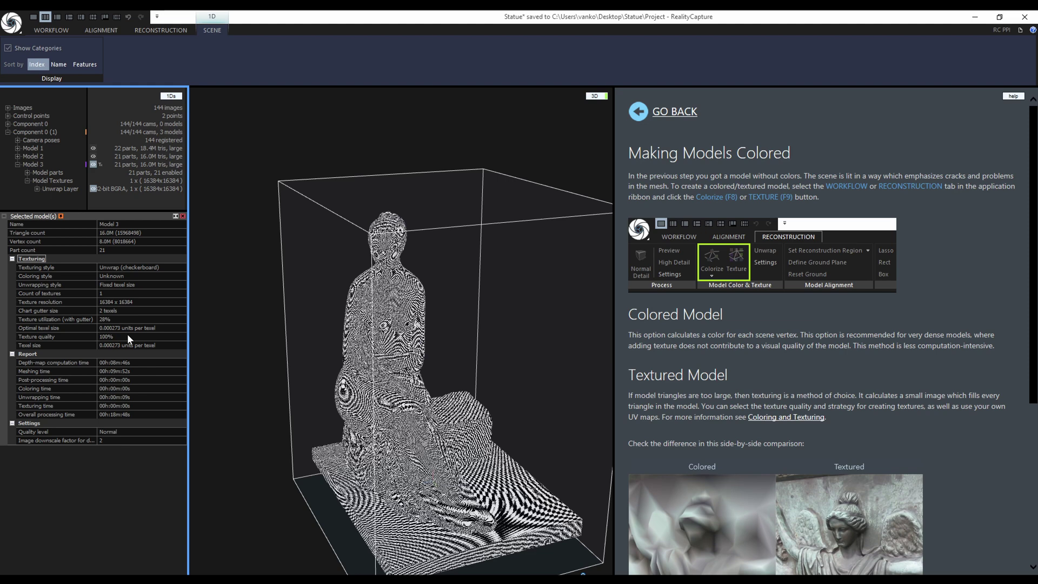
# Skim the Coloring and Texturing help, return to Making Models Colored, and show Reconstruction tools
pyautogui.click(786, 417)
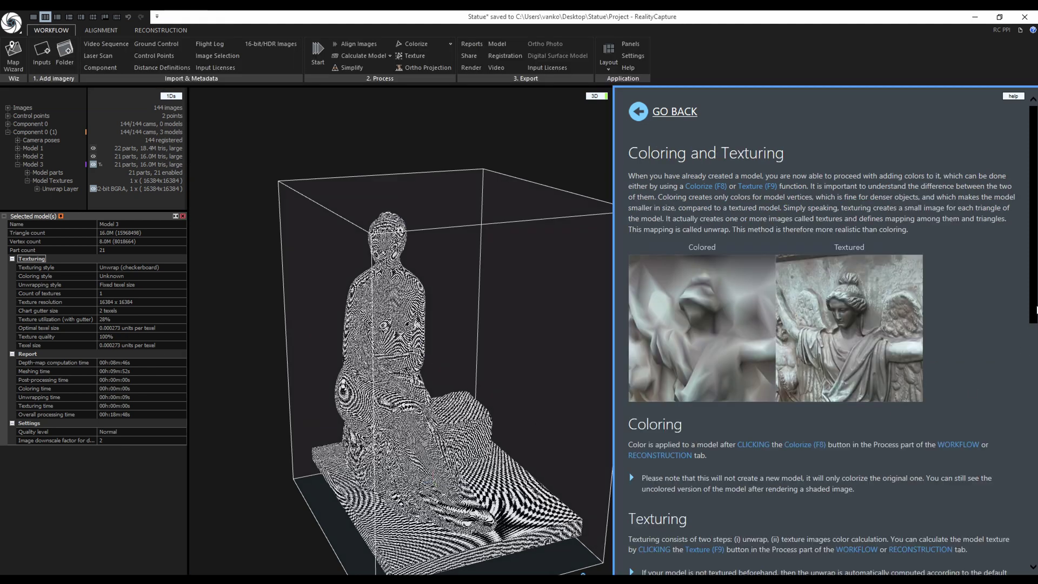
pyautogui.scroll(-8, 784, 422)
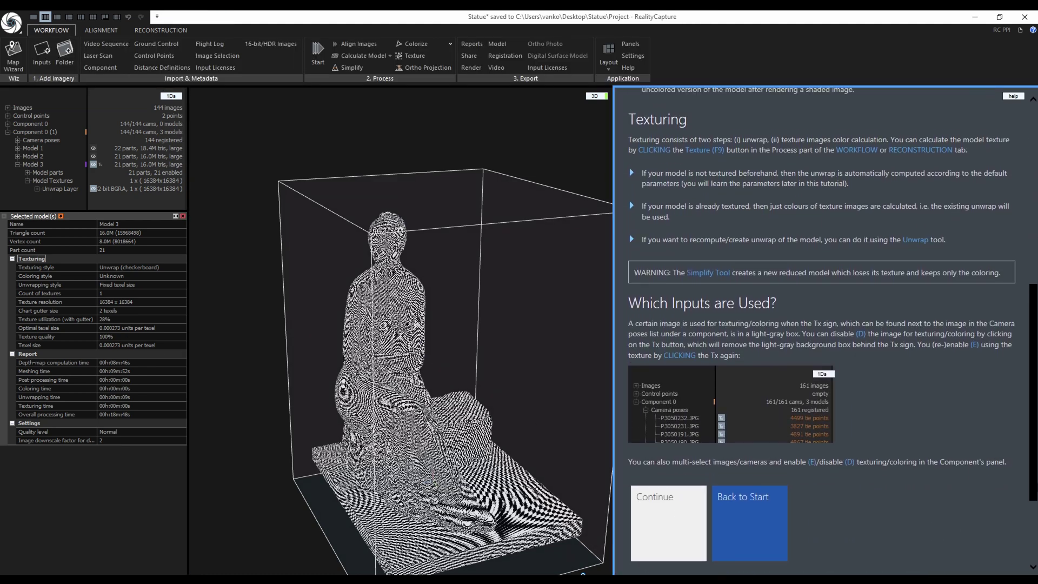
pyautogui.scroll(7, 784, 422)
pyautogui.scroll(1, 811, 330)
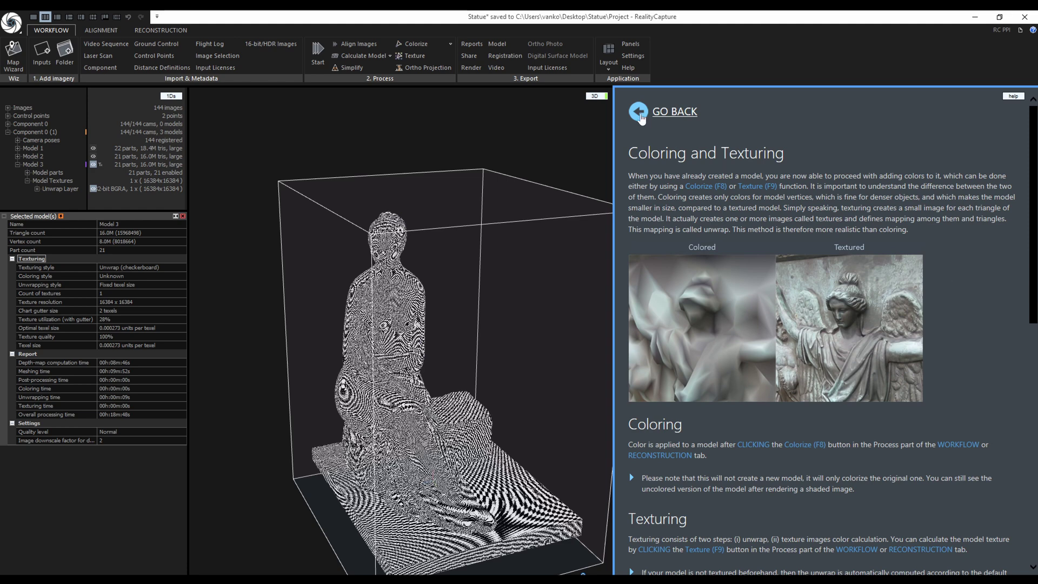
pyautogui.click(639, 112)
pyautogui.click(169, 30)
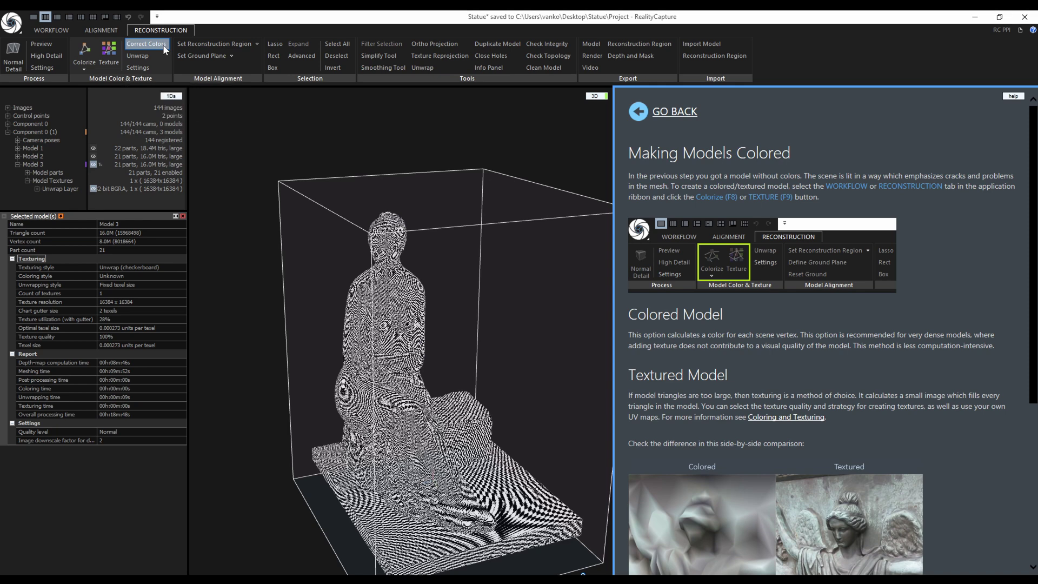
# Select DSC02619_DxO.jpg and arrange a three-pane layout with 2D, 3D and help views
pyautogui.click(182, 215)
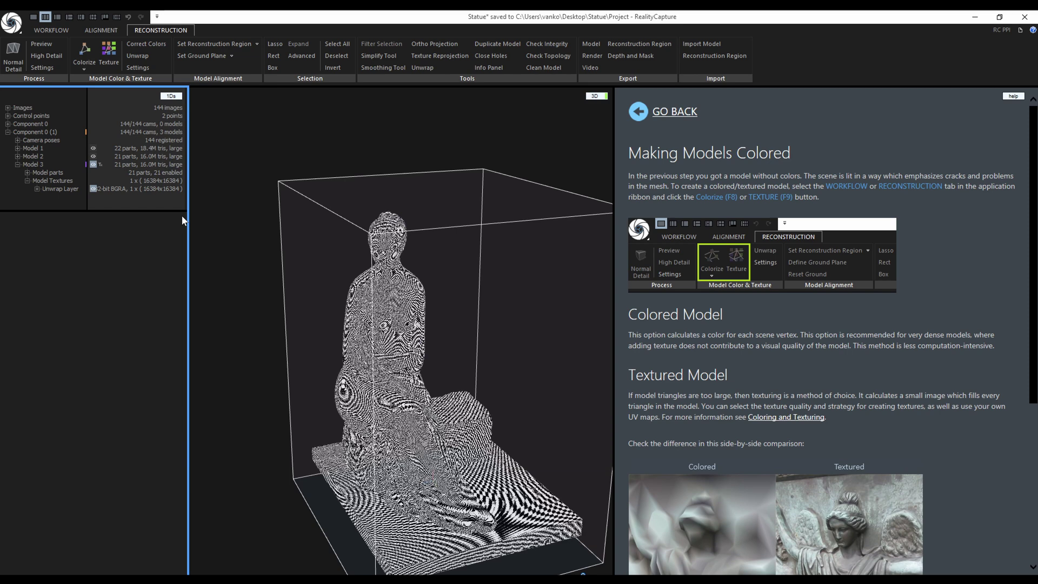
pyautogui.click(7, 108)
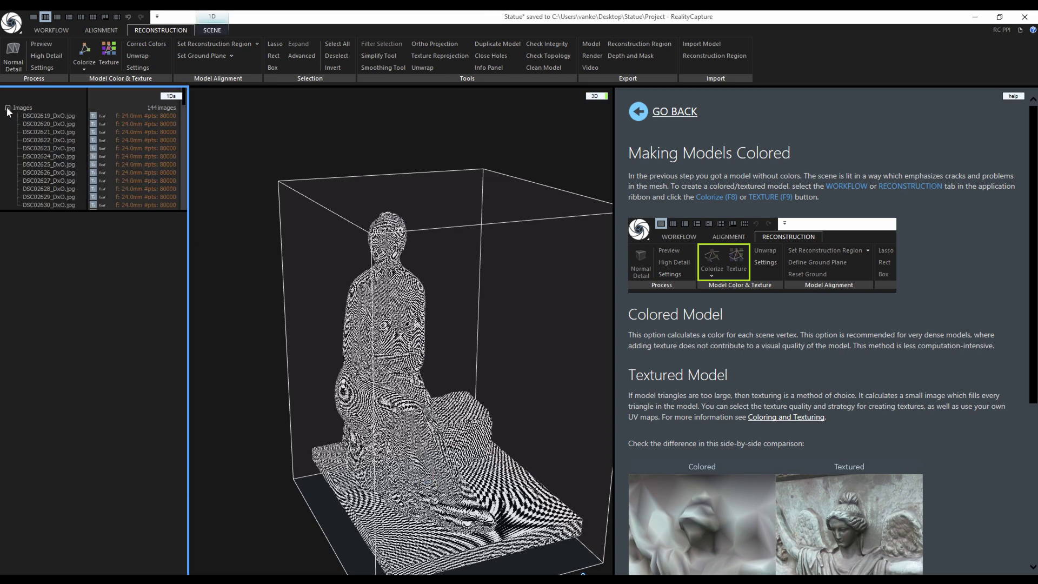
pyautogui.click(43, 116)
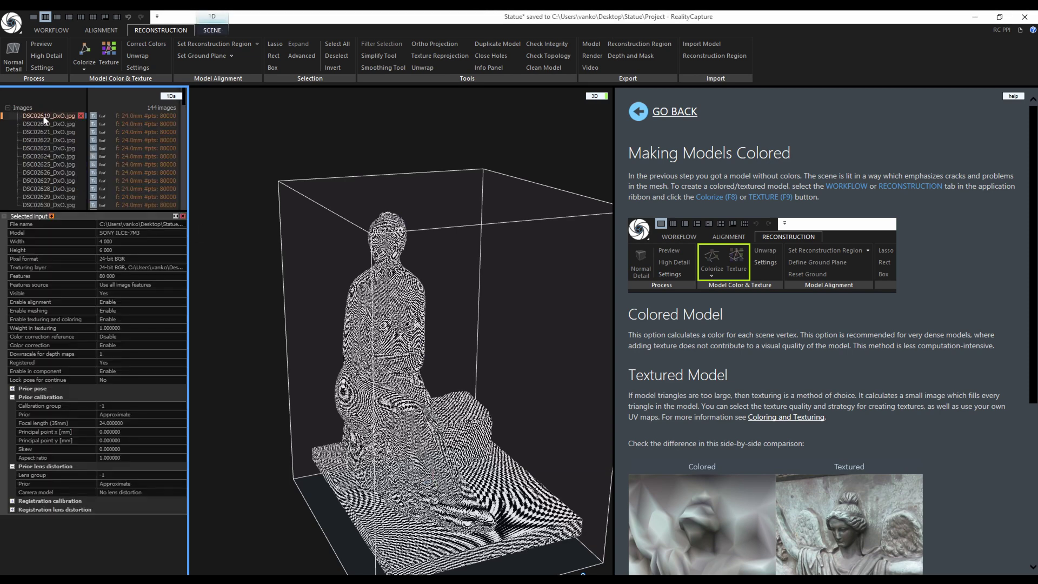
pyautogui.click(80, 18)
pyautogui.click(594, 96)
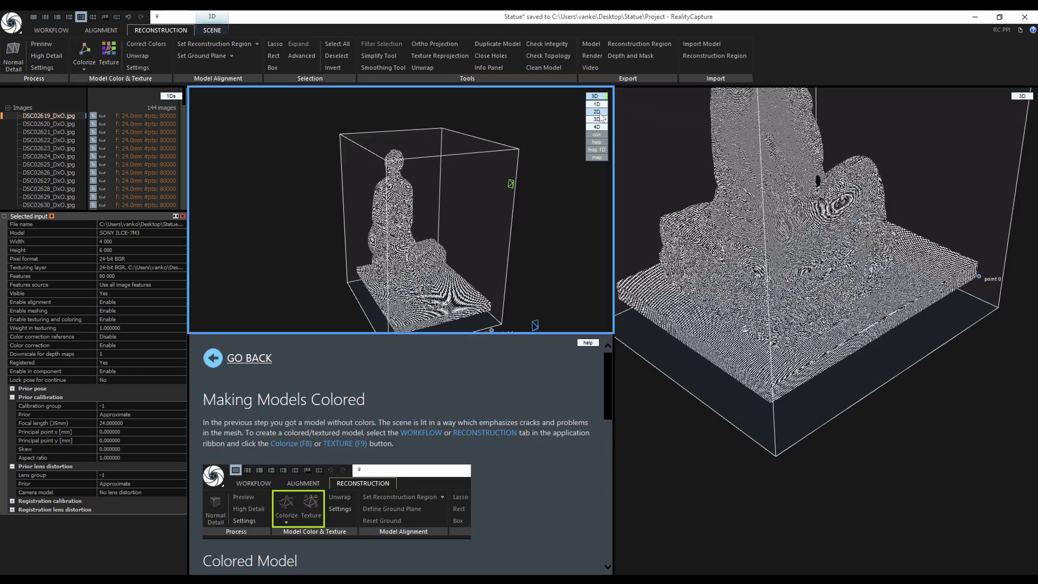
pyautogui.click(595, 116)
pyautogui.click(588, 342)
pyautogui.click(589, 375)
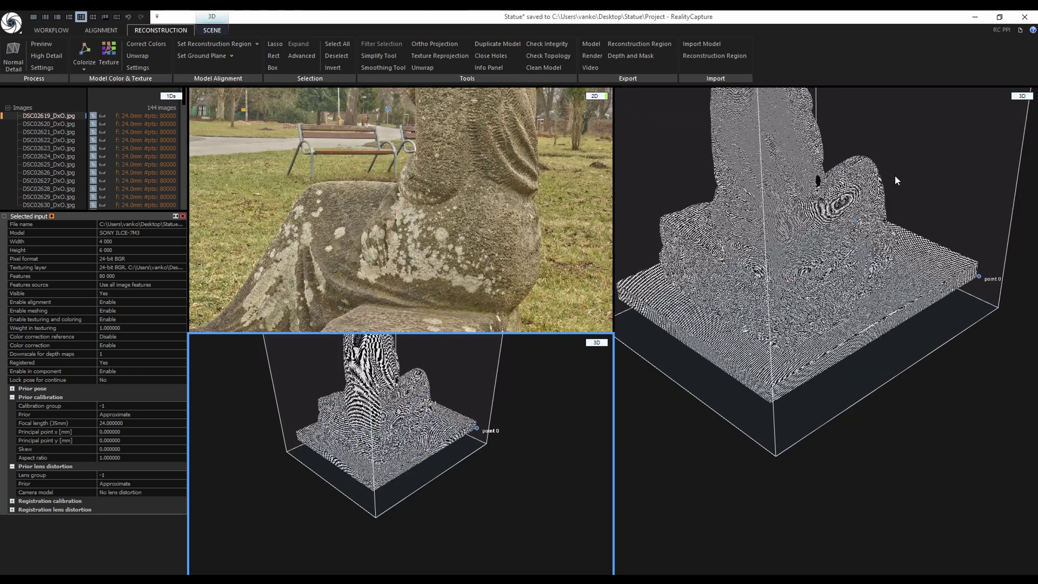
pyautogui.click(1022, 95)
pyautogui.click(1027, 147)
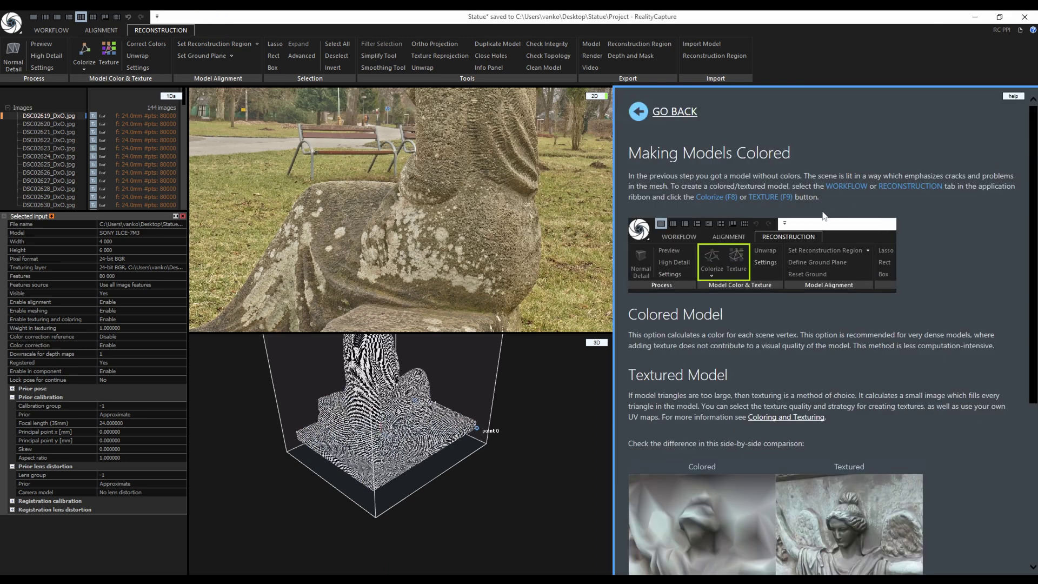
# Show DSC02619_DxO.jpg in the 2D view, enable it as colour correction reference, and run Correct Colors
pyautogui.click(47, 116)
pyautogui.moveTo(47, 117); pyautogui.dragTo(405, 228)
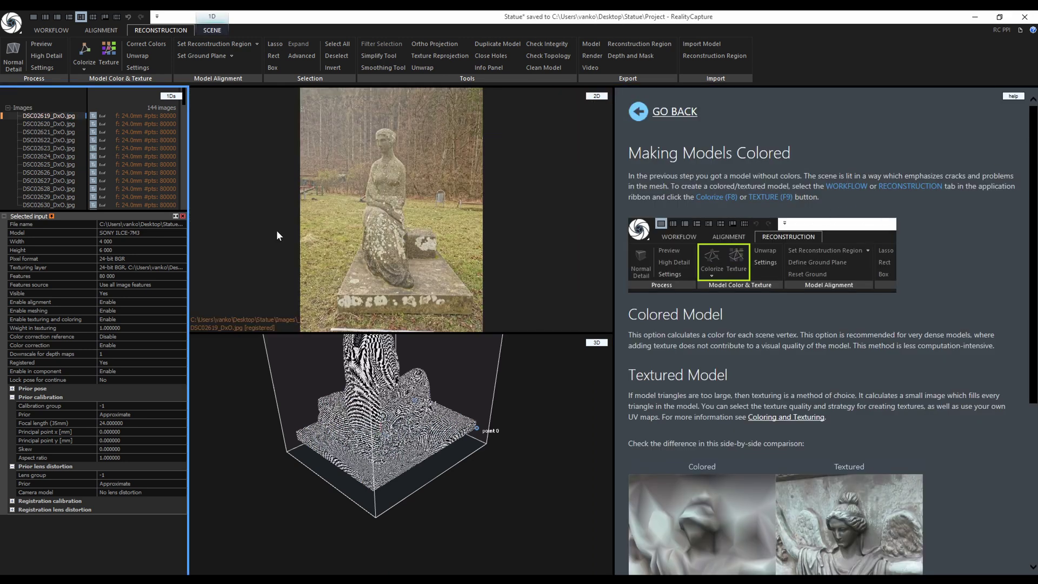
pyautogui.click(184, 336)
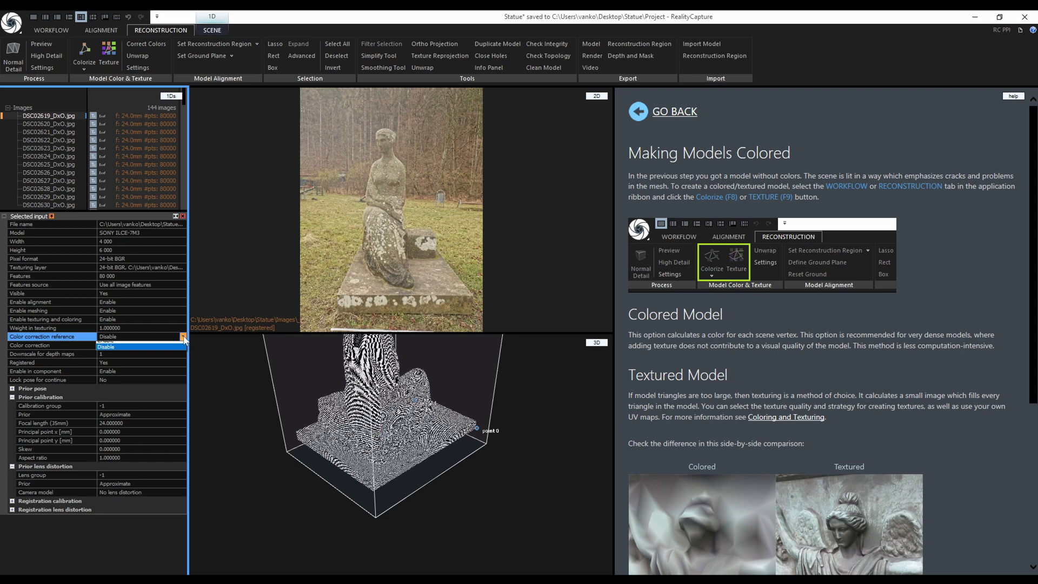
pyautogui.click(182, 336)
pyautogui.click(157, 344)
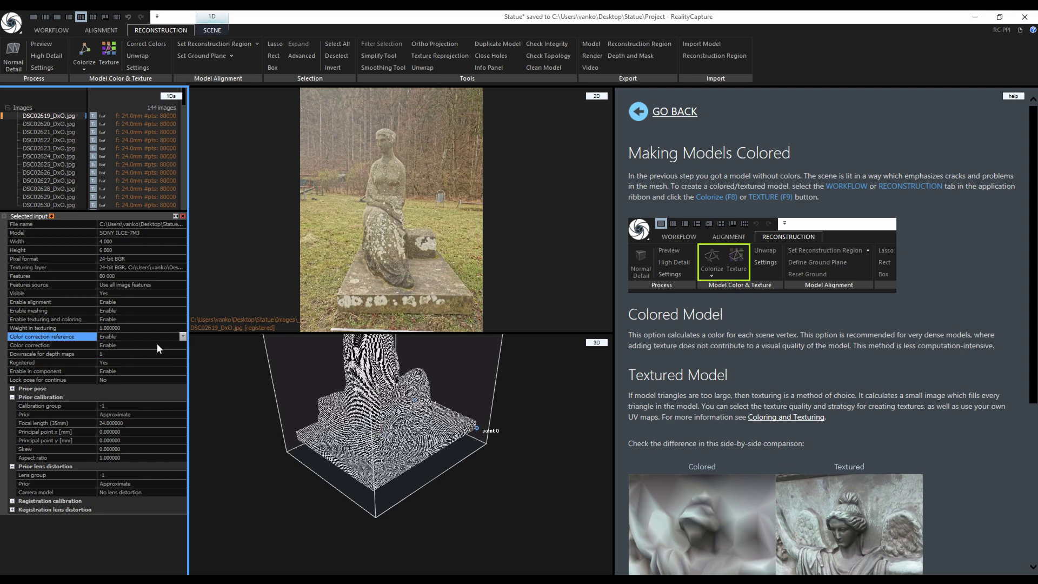
pyautogui.click(156, 45)
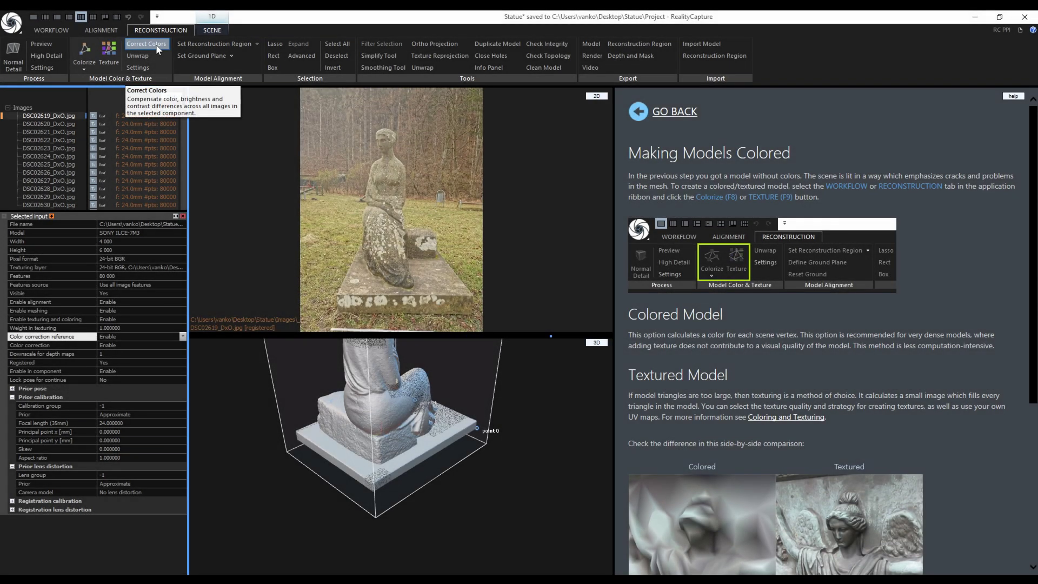
# After colour correction finishes, zoom into the lichen-covered seat block in photo DSC02619_DxO.jpg
pyautogui.click(387, 210)
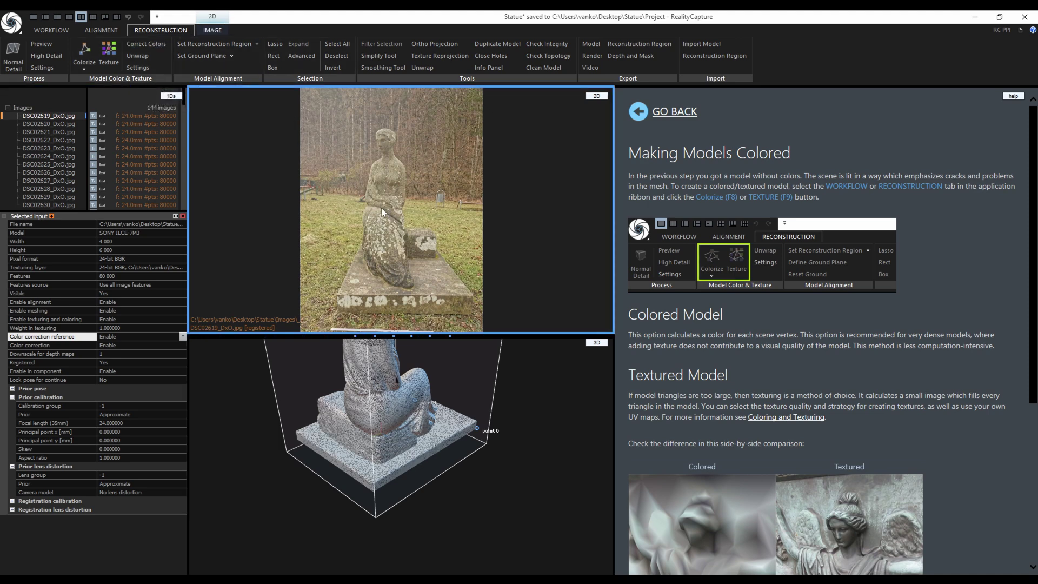
pyautogui.click(213, 28)
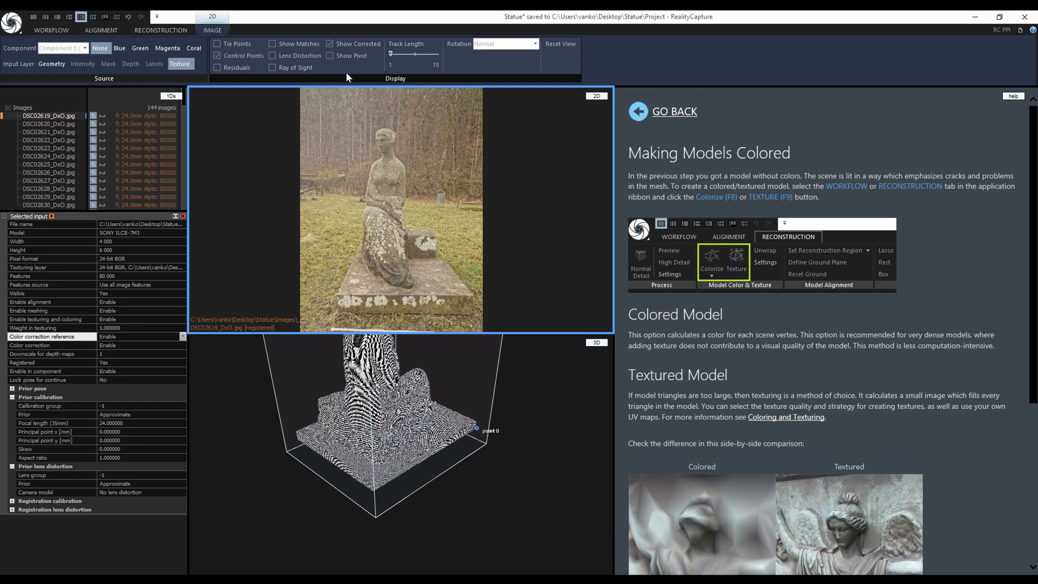
pyautogui.click(53, 147)
pyautogui.scroll(5, 427, 254)
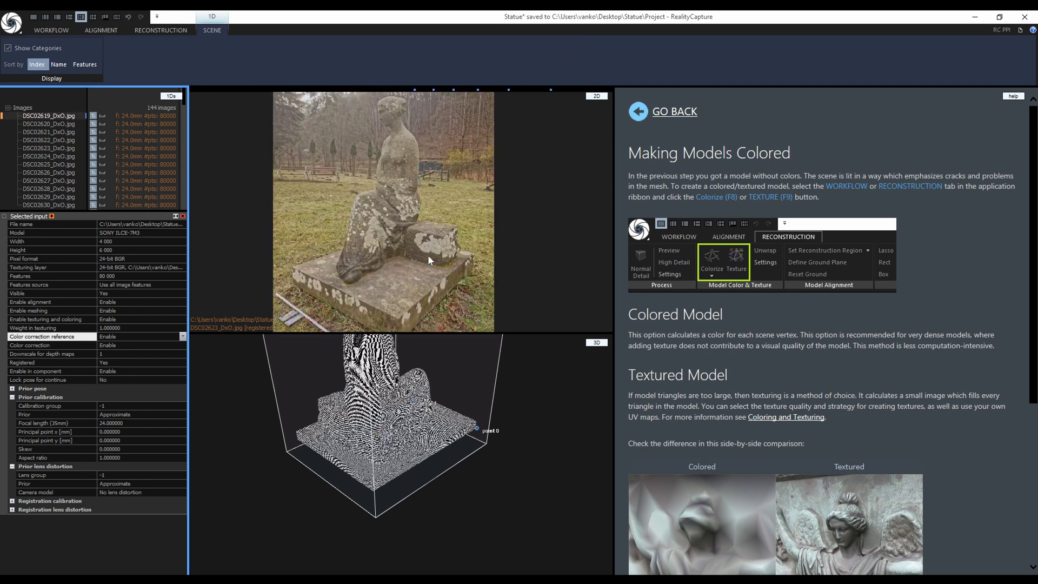
pyautogui.scroll(3, 429, 254)
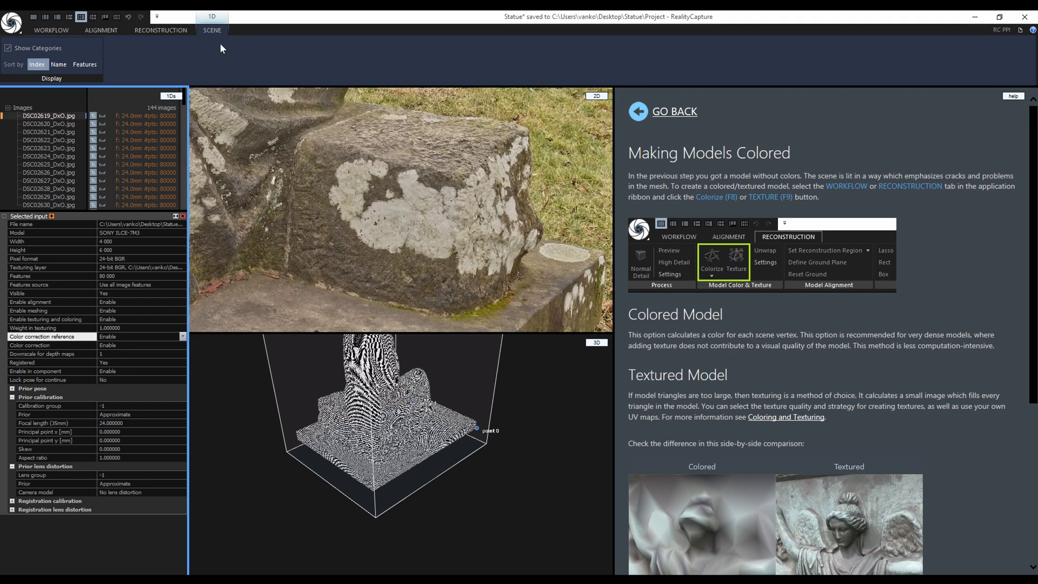
pyautogui.click(226, 111)
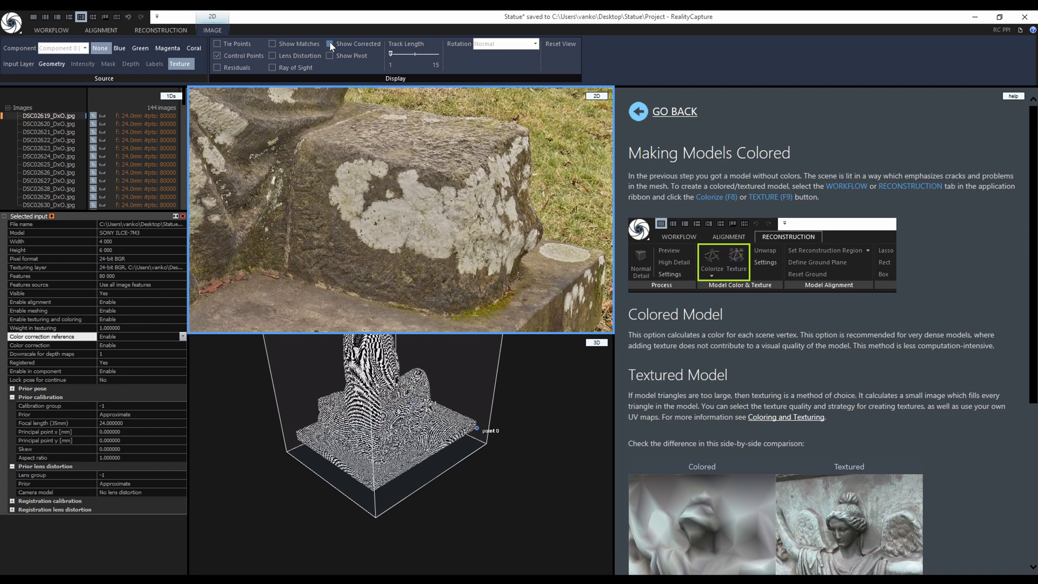
# In Color and Texture settings, set Recolor model after texturing, Correct colors and Ignore color correction to No
pyautogui.click(182, 216)
pyautogui.click(8, 107)
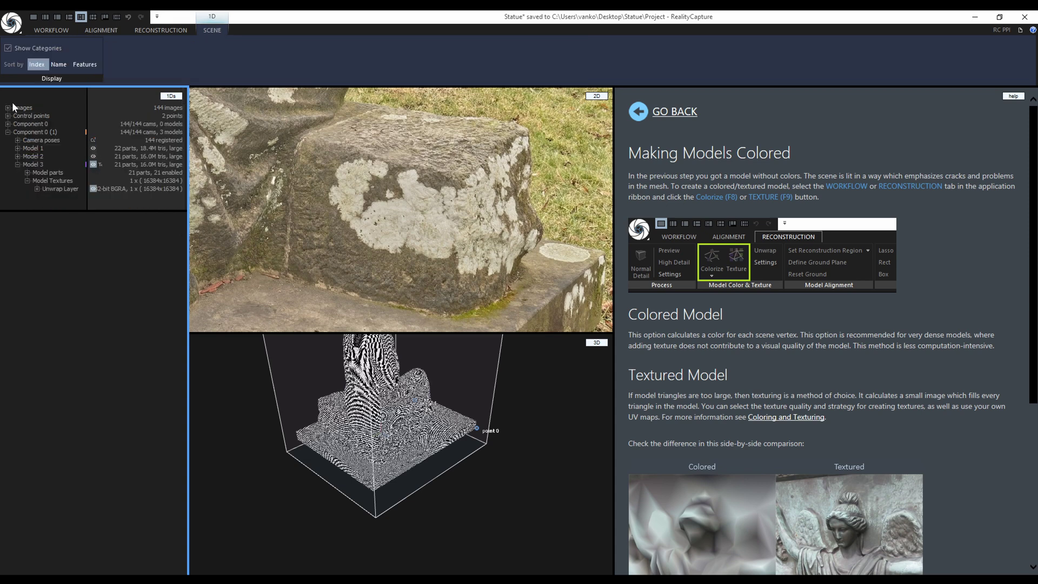
pyautogui.click(147, 29)
pyautogui.click(139, 70)
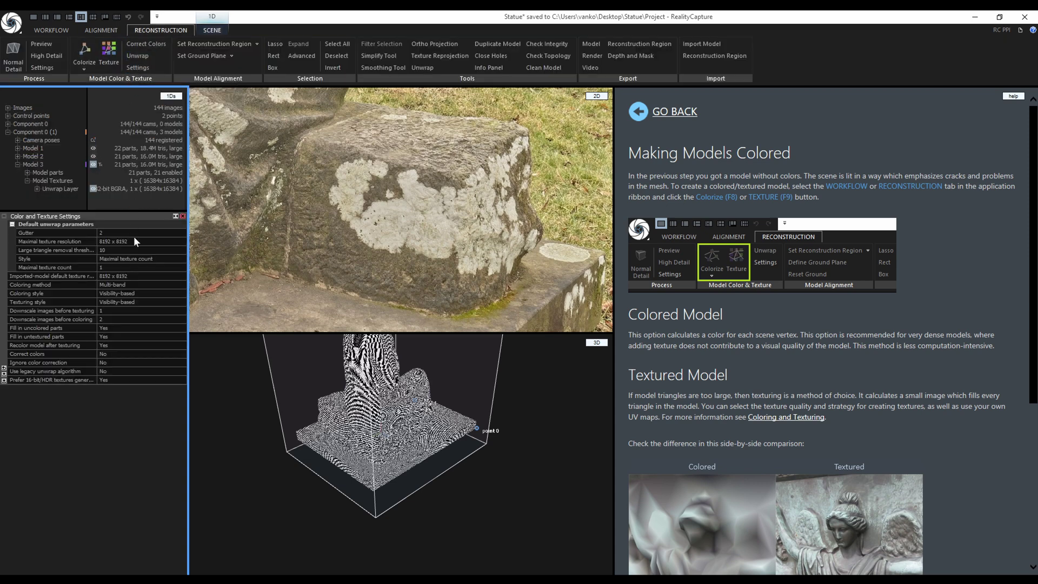
pyautogui.click(183, 348)
pyautogui.click(183, 346)
pyautogui.click(182, 360)
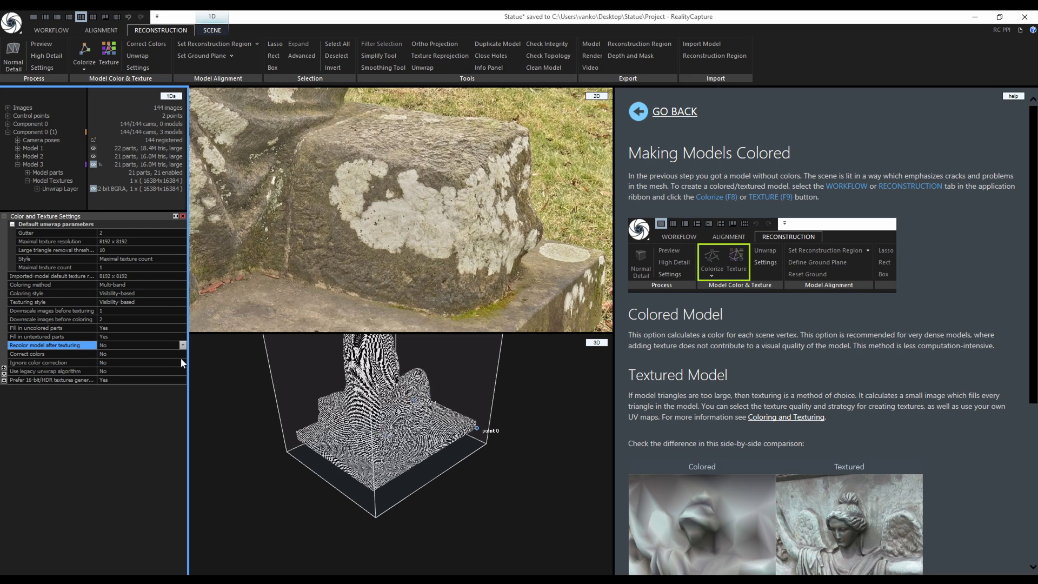
pyautogui.click(183, 352)
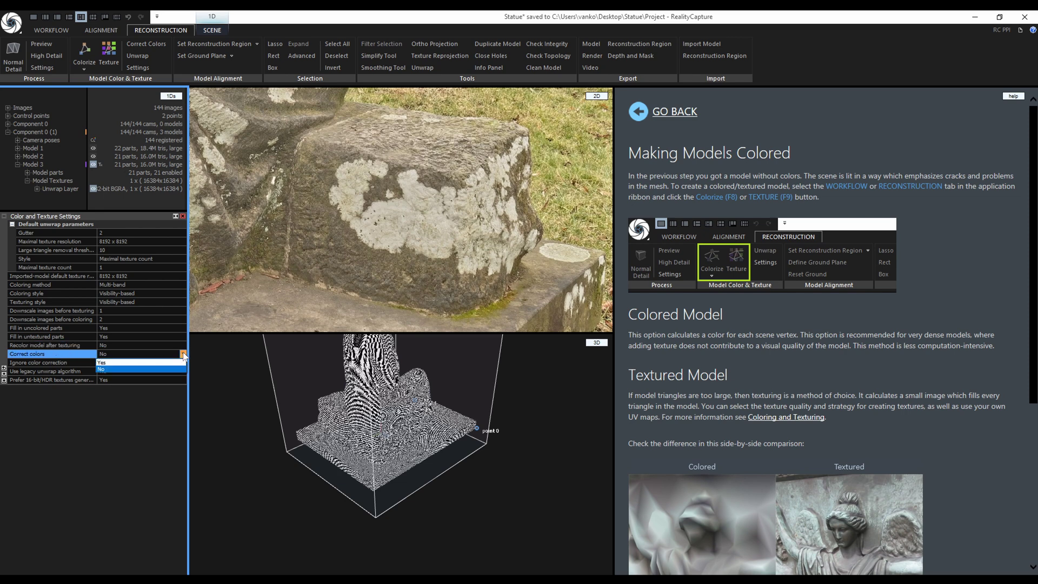
pyautogui.click(182, 353)
pyautogui.click(181, 368)
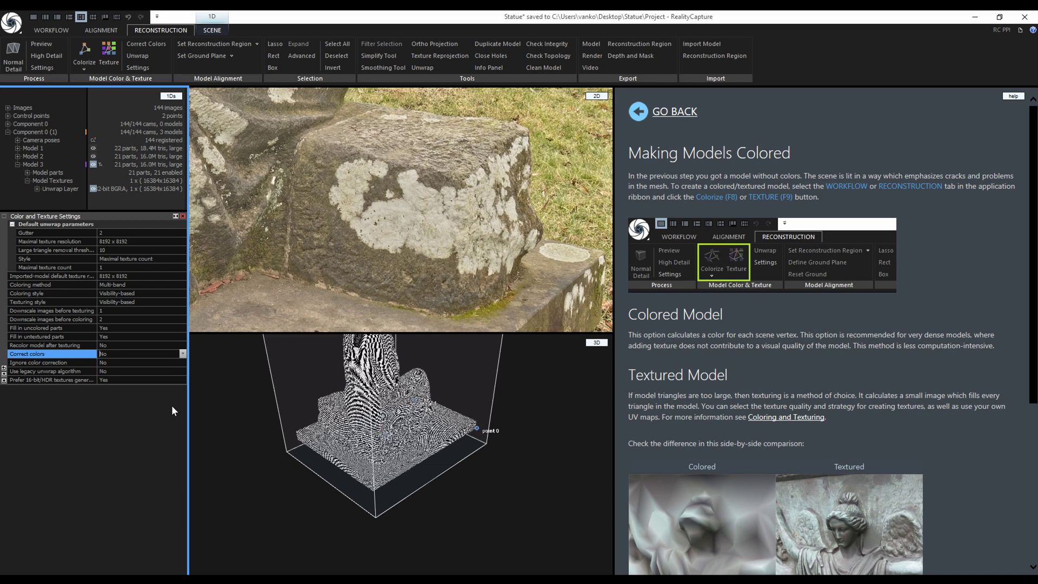
pyautogui.click(183, 362)
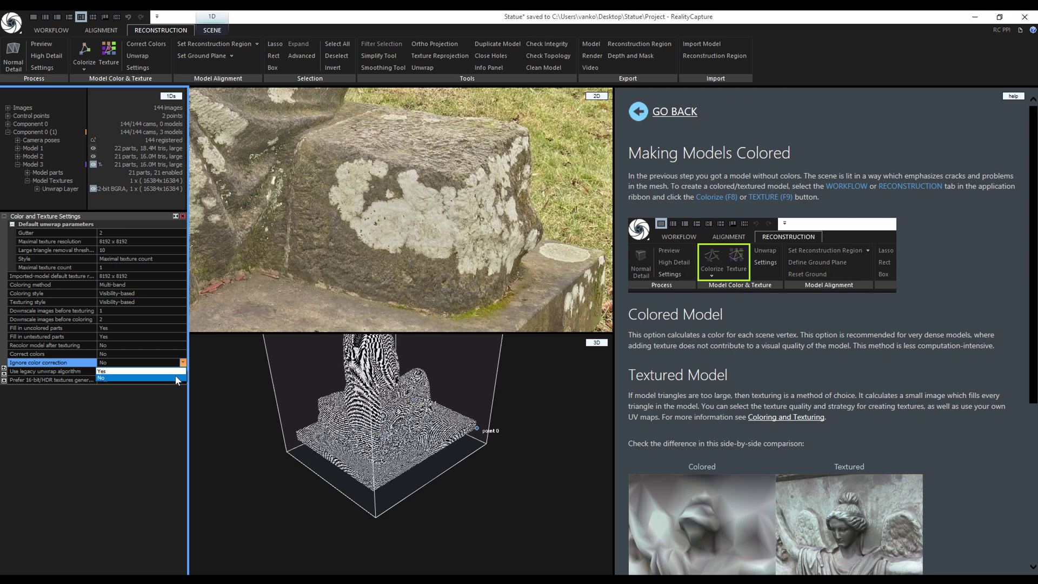
pyautogui.click(174, 377)
pyautogui.scroll(-5, 354, 465)
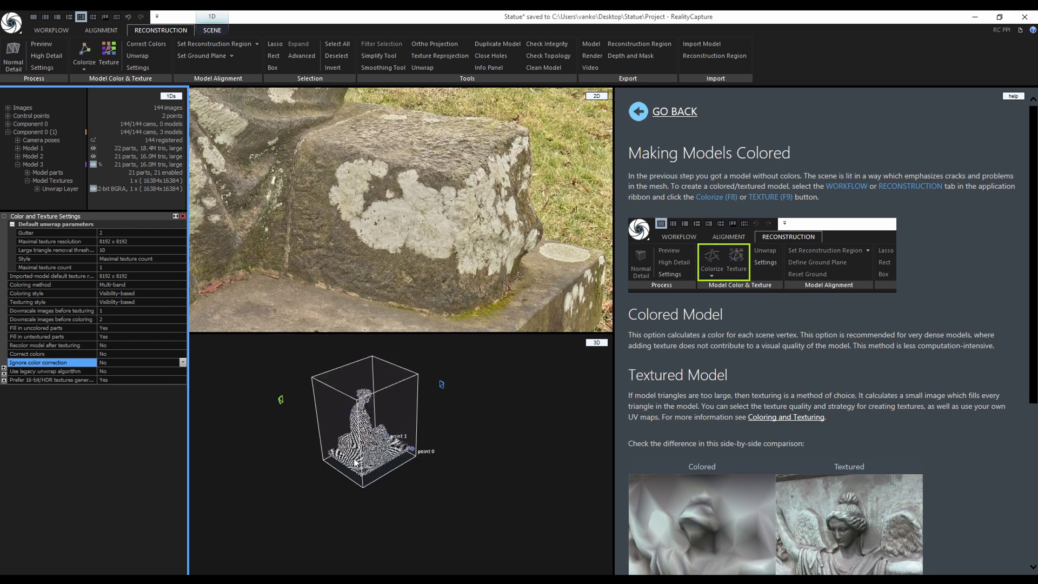
pyautogui.scroll(2, 354, 468)
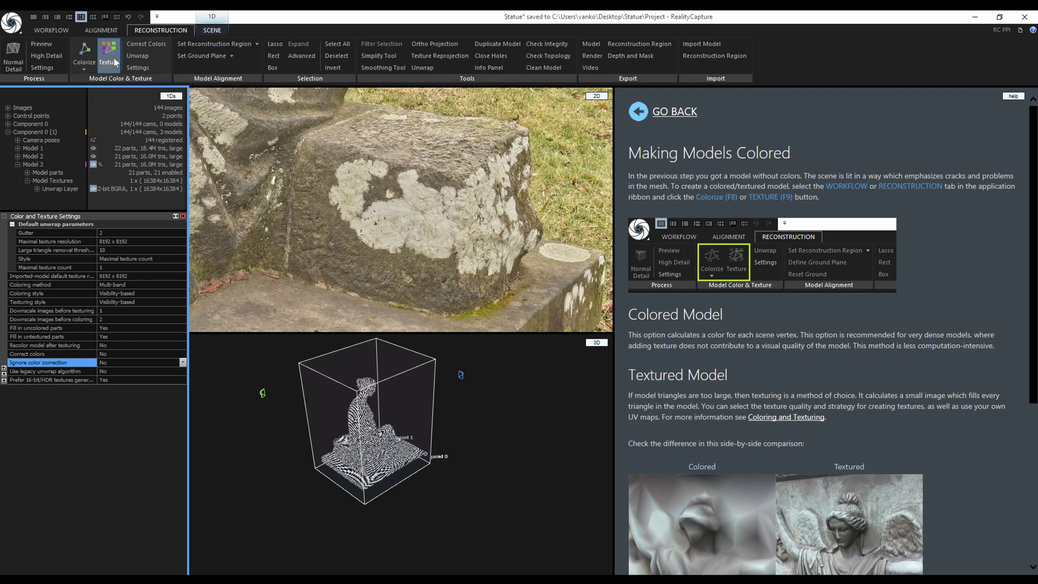
# Show the camera positions around the statue in a top-down 3D view
pyautogui.click(280, 360)
pyautogui.click(218, 30)
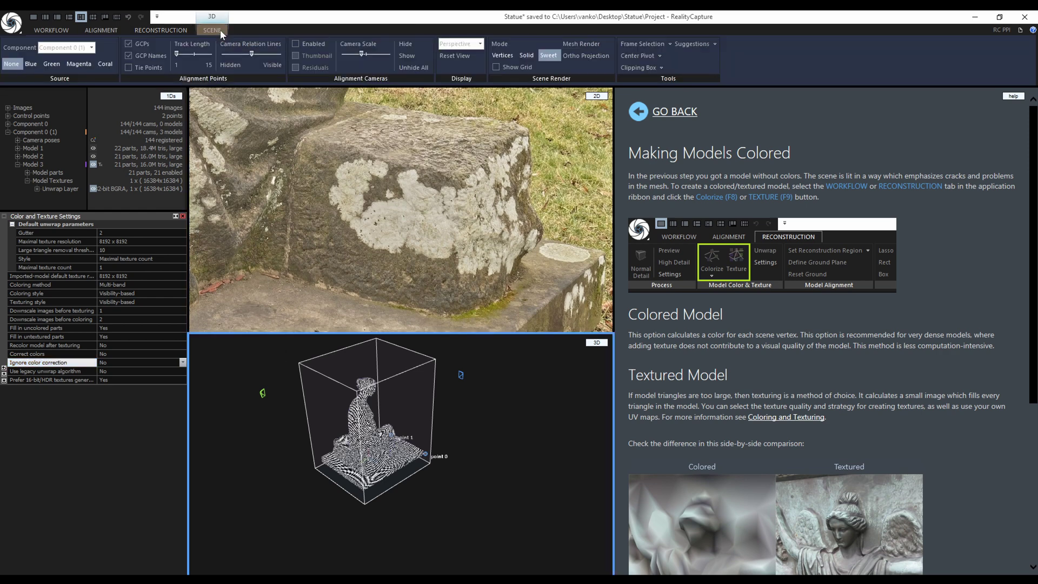
pyautogui.click(296, 44)
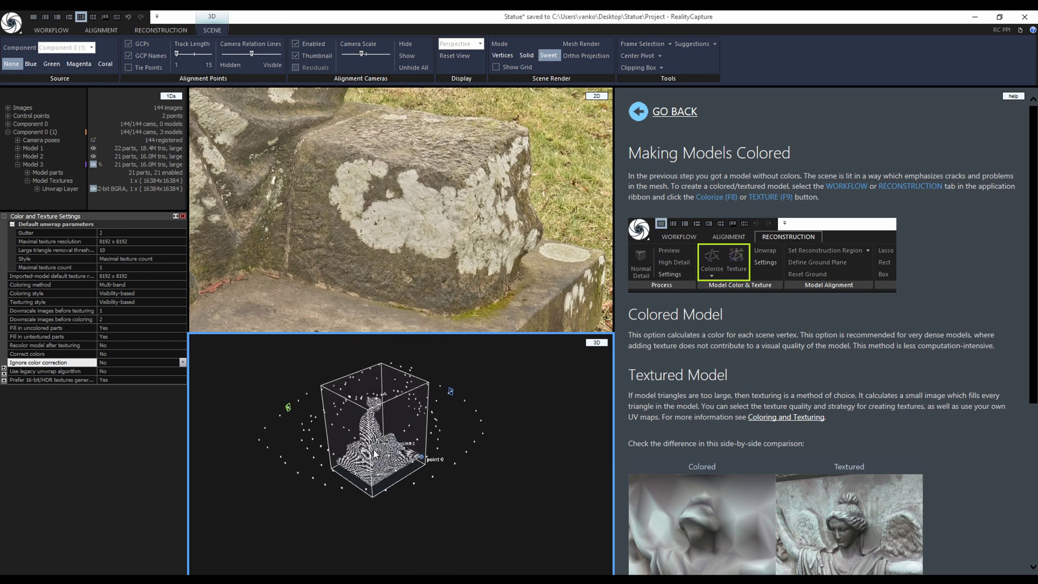
pyautogui.press('KP_7')
pyautogui.scroll(2, 375, 454)
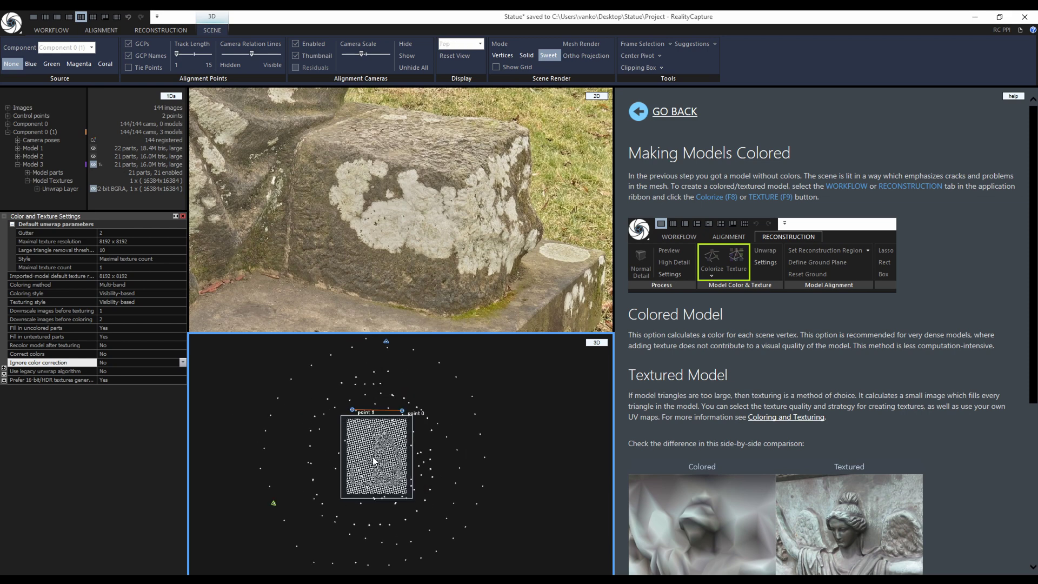
# Lasso the 108 close cameras, invert to the 36 outer-ring cameras, and disable their texturing and coloring
pyautogui.click(115, 30)
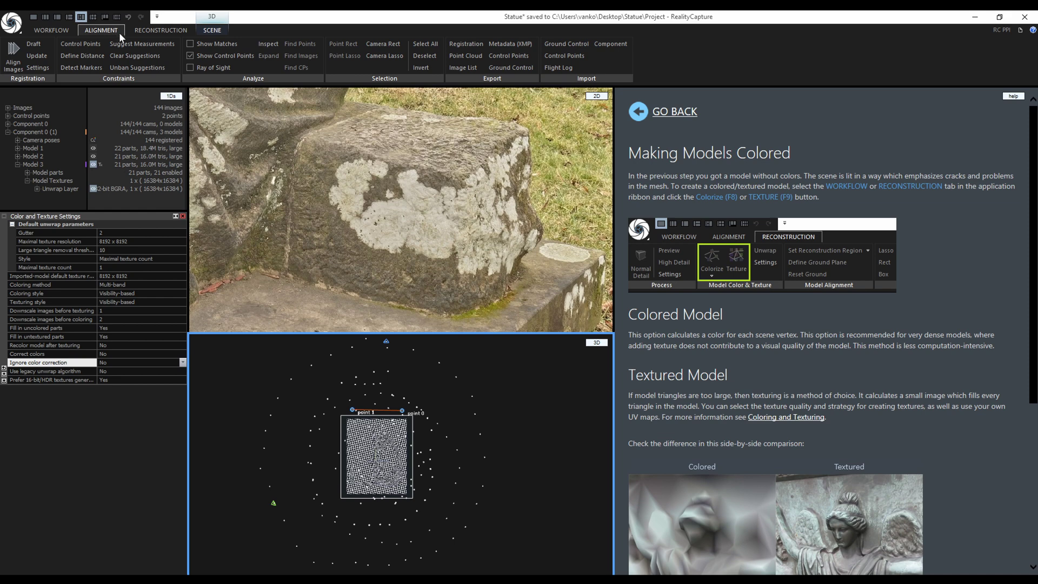
pyautogui.click(384, 56)
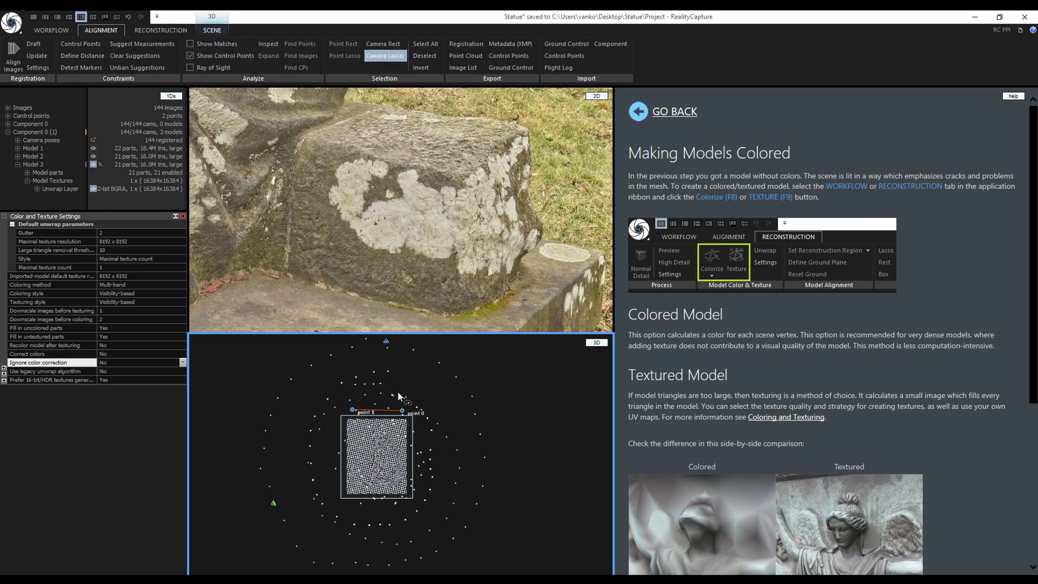
pyautogui.moveTo(398, 391)
pyautogui.mouseDown()
pyautogui.moveTo(359, 544)
pyautogui.moveTo(444, 533)
pyautogui.moveTo(449, 408)
pyautogui.mouseUp()
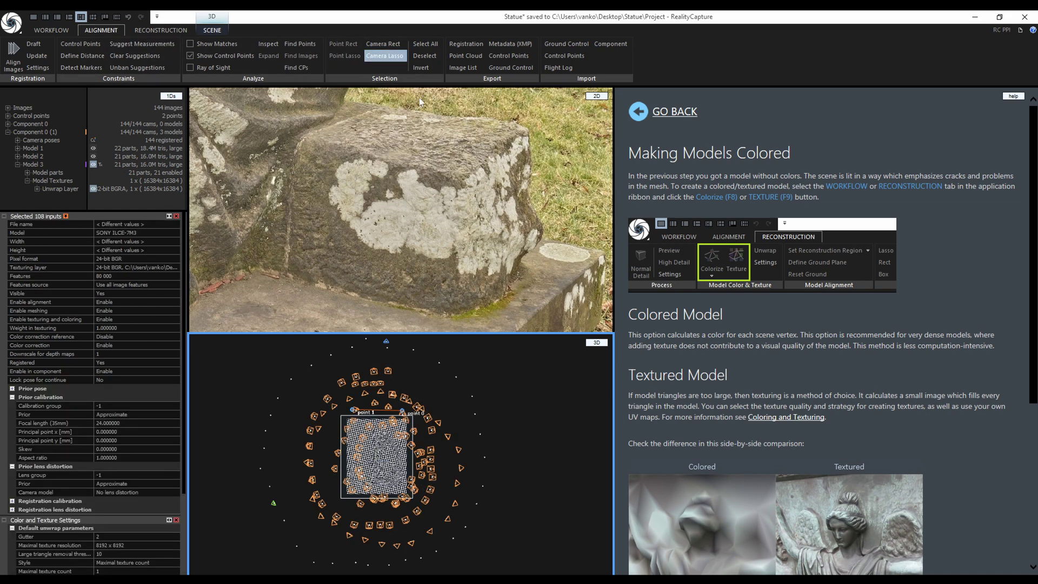
pyautogui.click(420, 68)
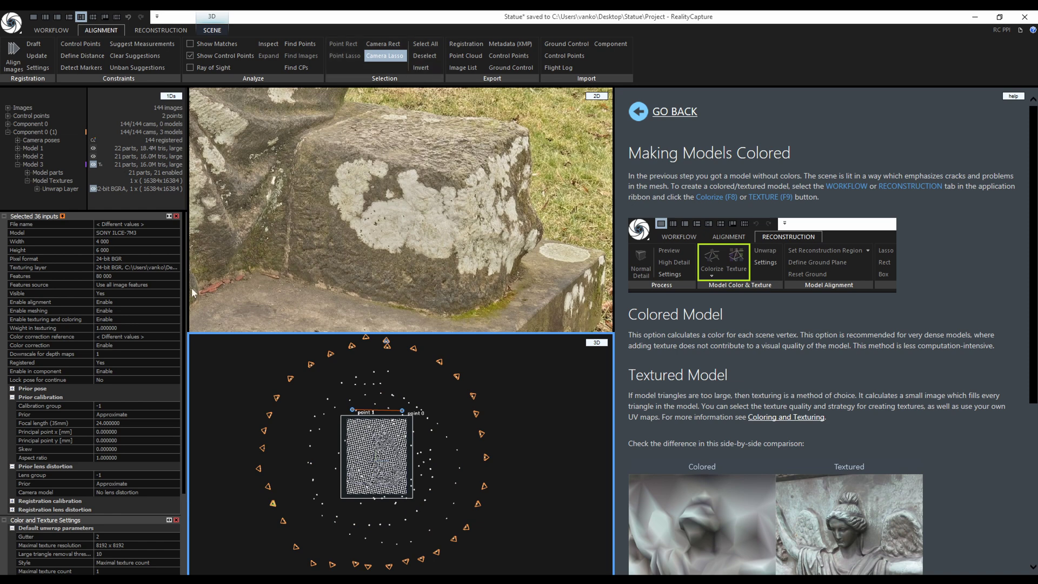
pyautogui.click(135, 319)
pyautogui.click(154, 333)
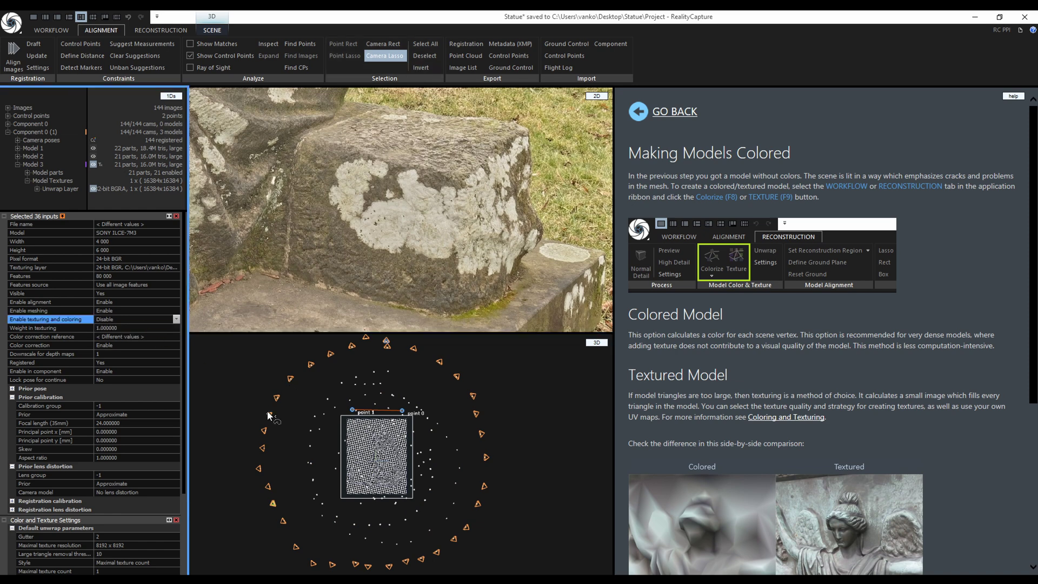
# Check the image list, clear the camera selection, and texture Model 3 with the close-up cameras
pyautogui.click(8, 107)
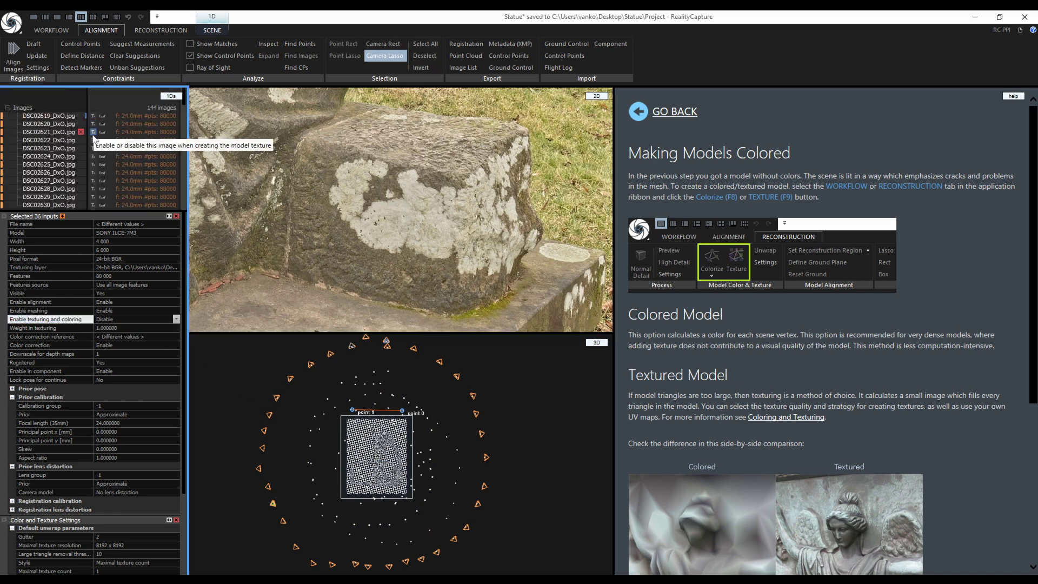
pyautogui.scroll(-5, 184, 124)
pyautogui.scroll(5, 183, 118)
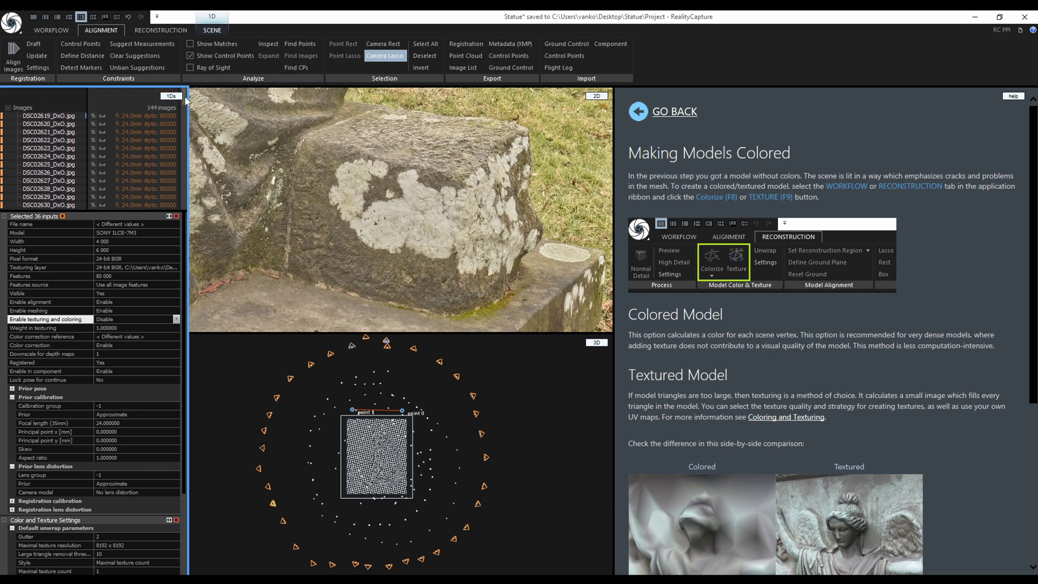
pyautogui.click(431, 57)
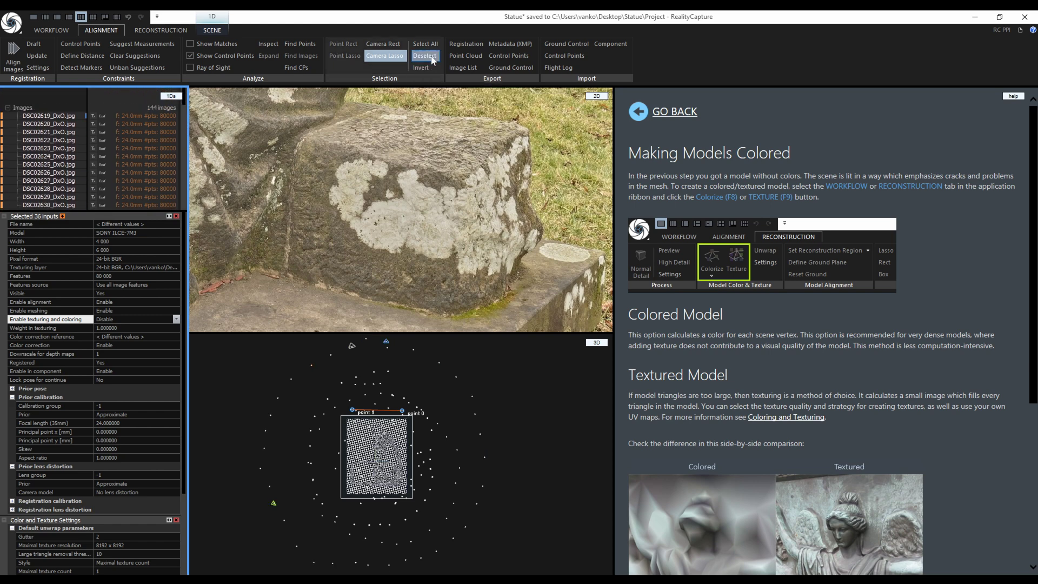
pyautogui.click(8, 108)
pyautogui.click(183, 222)
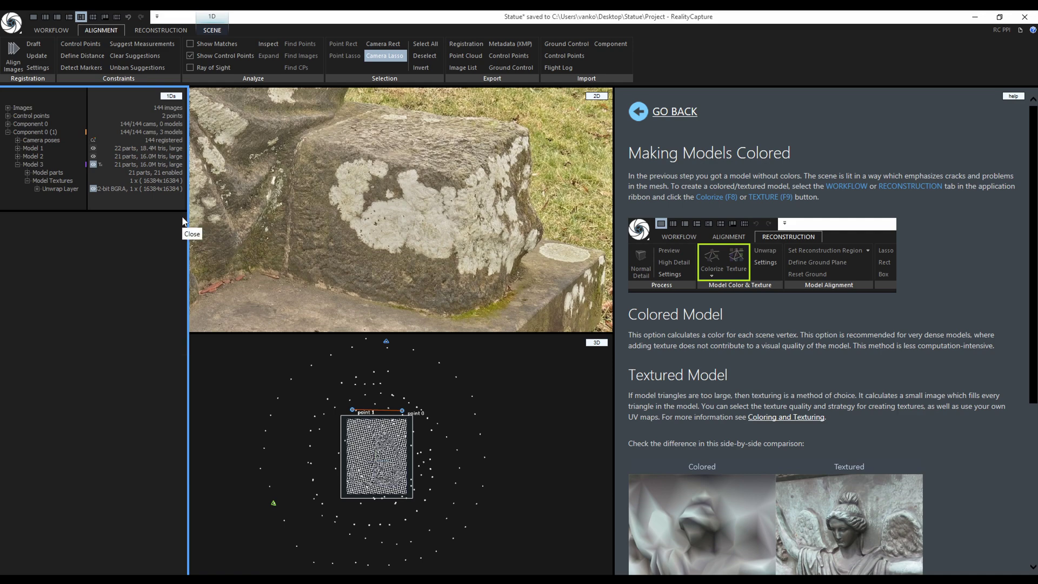
pyautogui.click(162, 30)
pyautogui.click(115, 64)
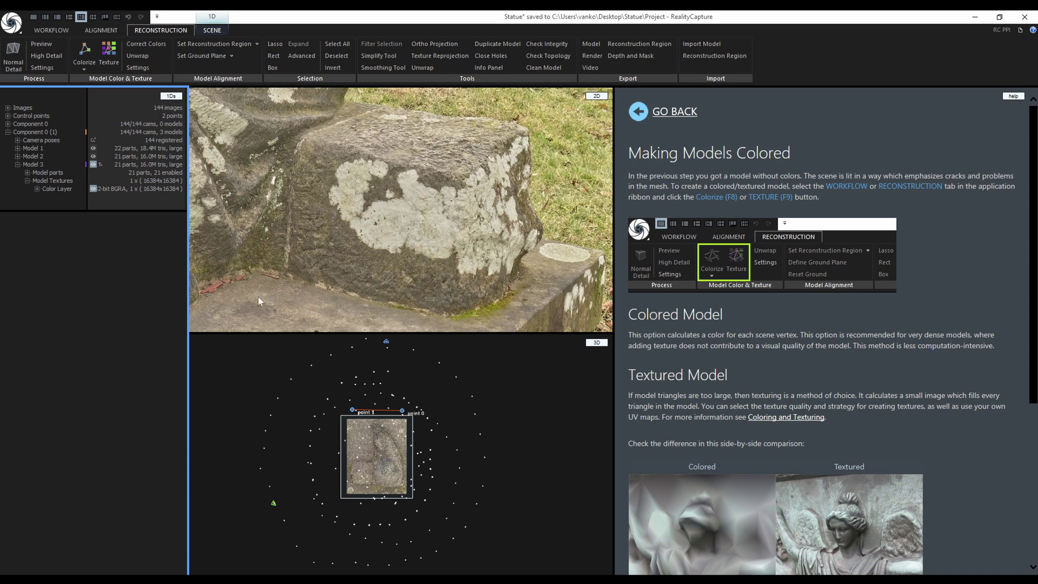
# Orbit the textured statue from top-down to a perspective view
pyautogui.click(101, 30)
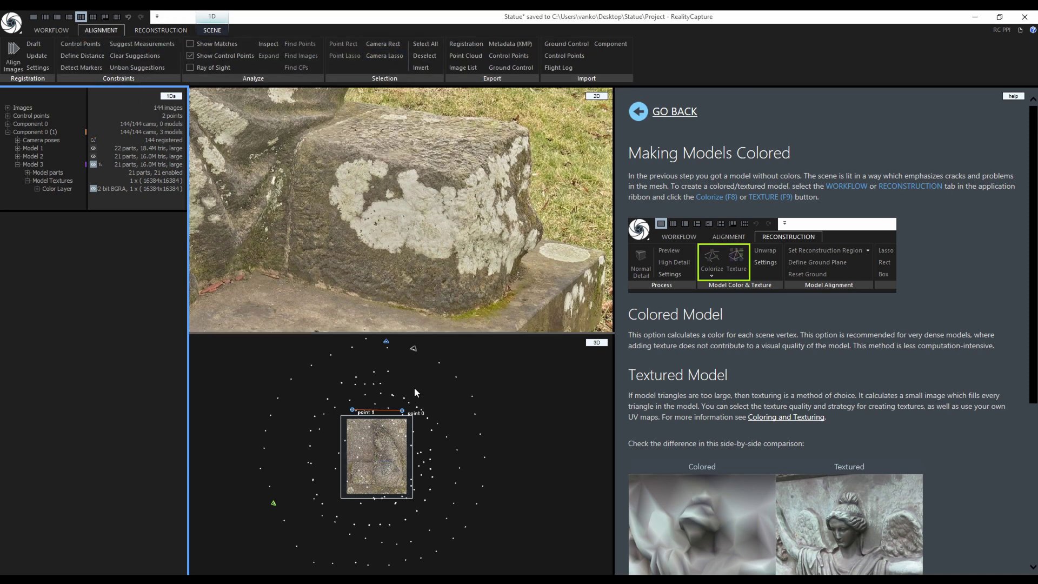
pyautogui.scroll(3, 386, 495)
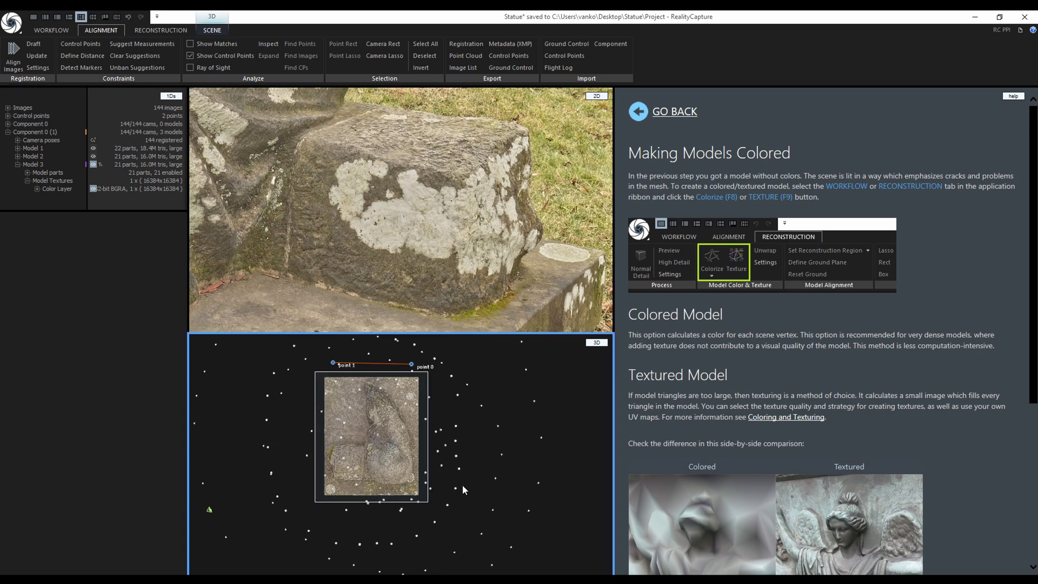
pyautogui.moveTo(462, 485); pyautogui.dragTo(485, 436)
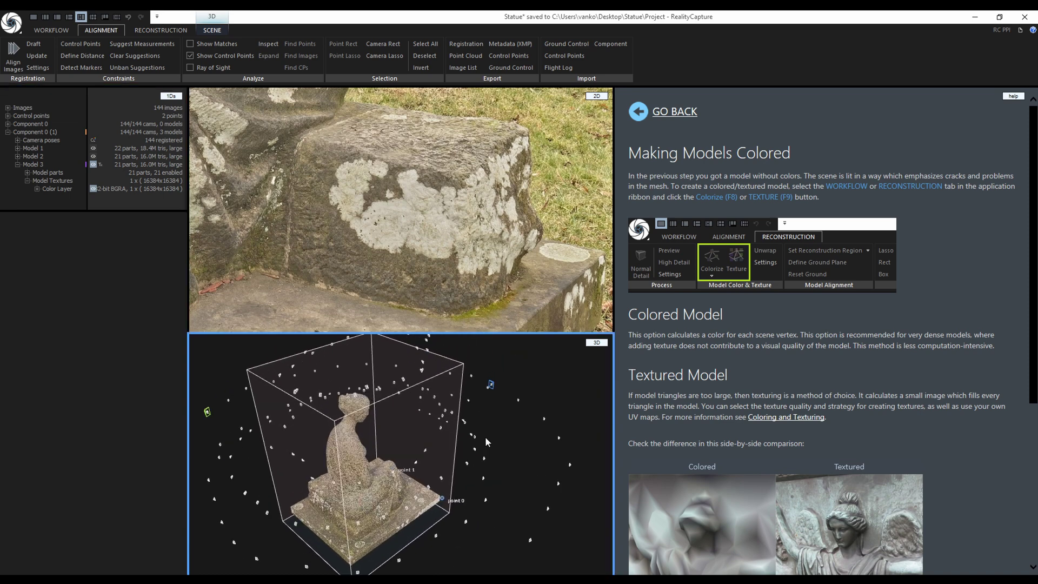
# Use the 2-pane layout with 3D left and Help right, then zoom in on the textured statue
pyautogui.click(45, 17)
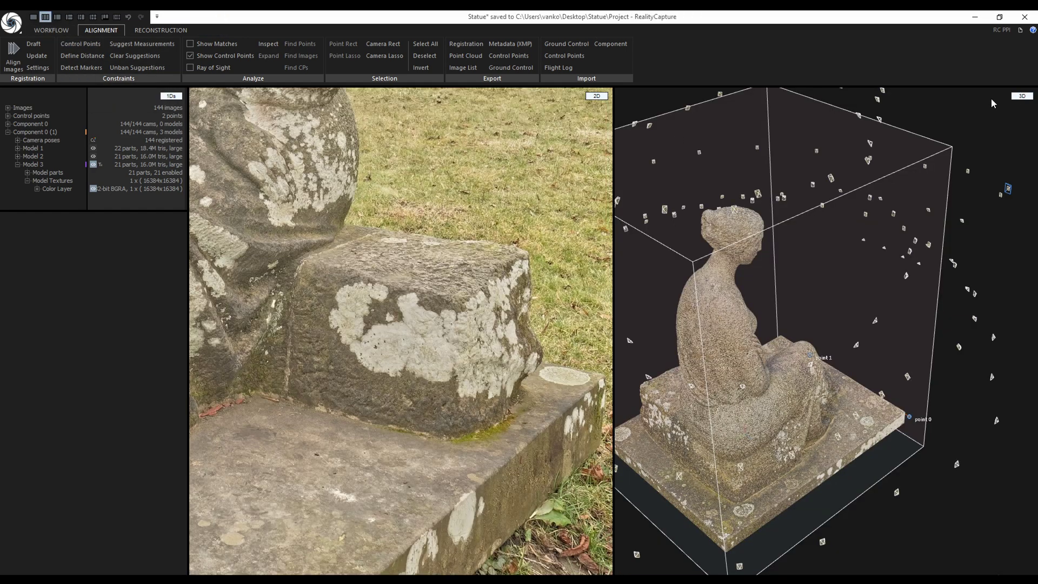
pyautogui.click(1021, 95)
pyautogui.click(1021, 138)
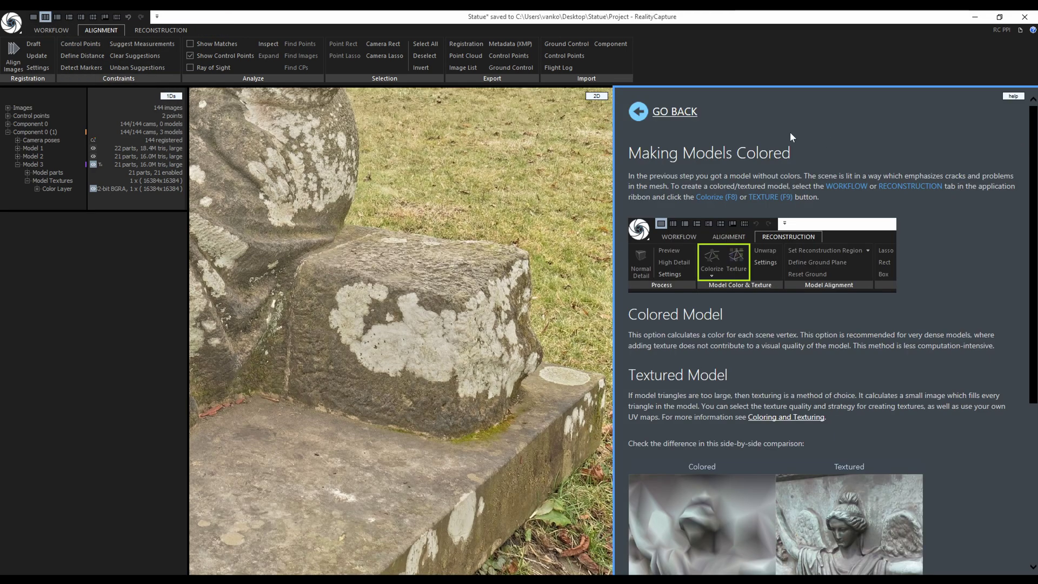
pyautogui.click(596, 96)
pyautogui.click(601, 118)
pyautogui.scroll(5, 407, 432)
pyautogui.scroll(5, 402, 430)
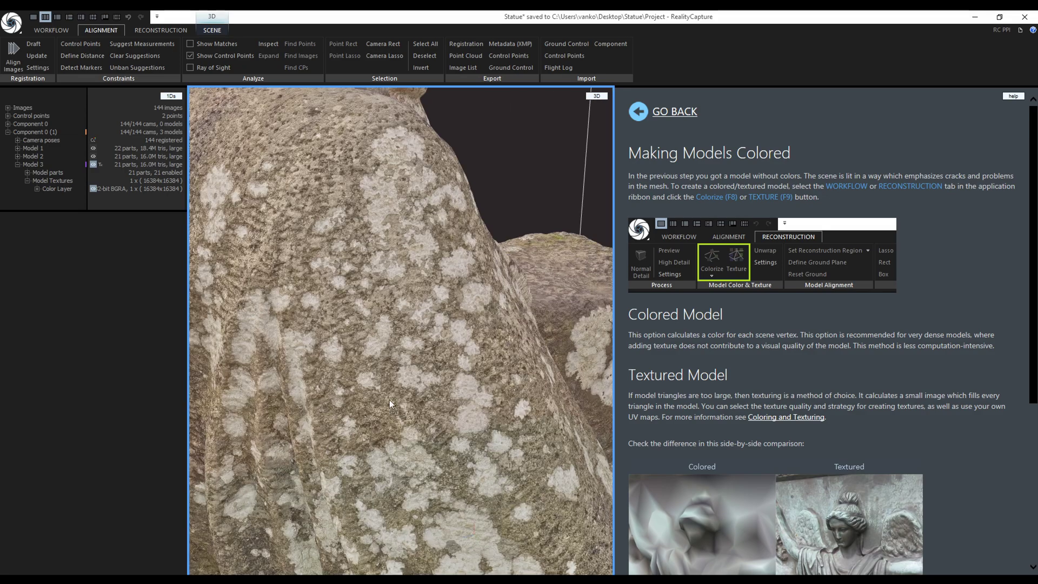
pyautogui.moveTo(389, 401); pyautogui.dragTo(289, 310)
pyautogui.scroll(-10, 395, 320)
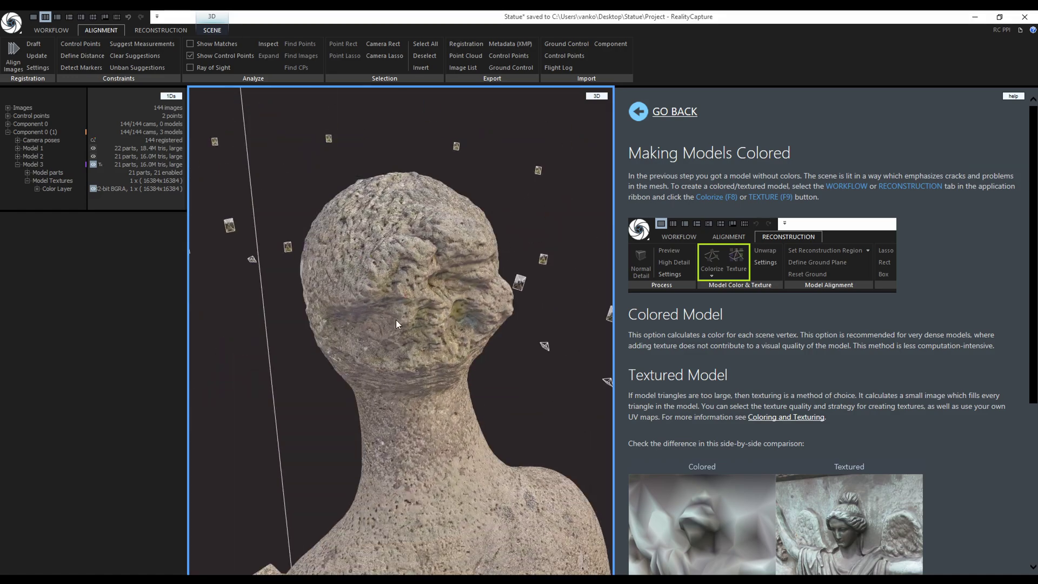